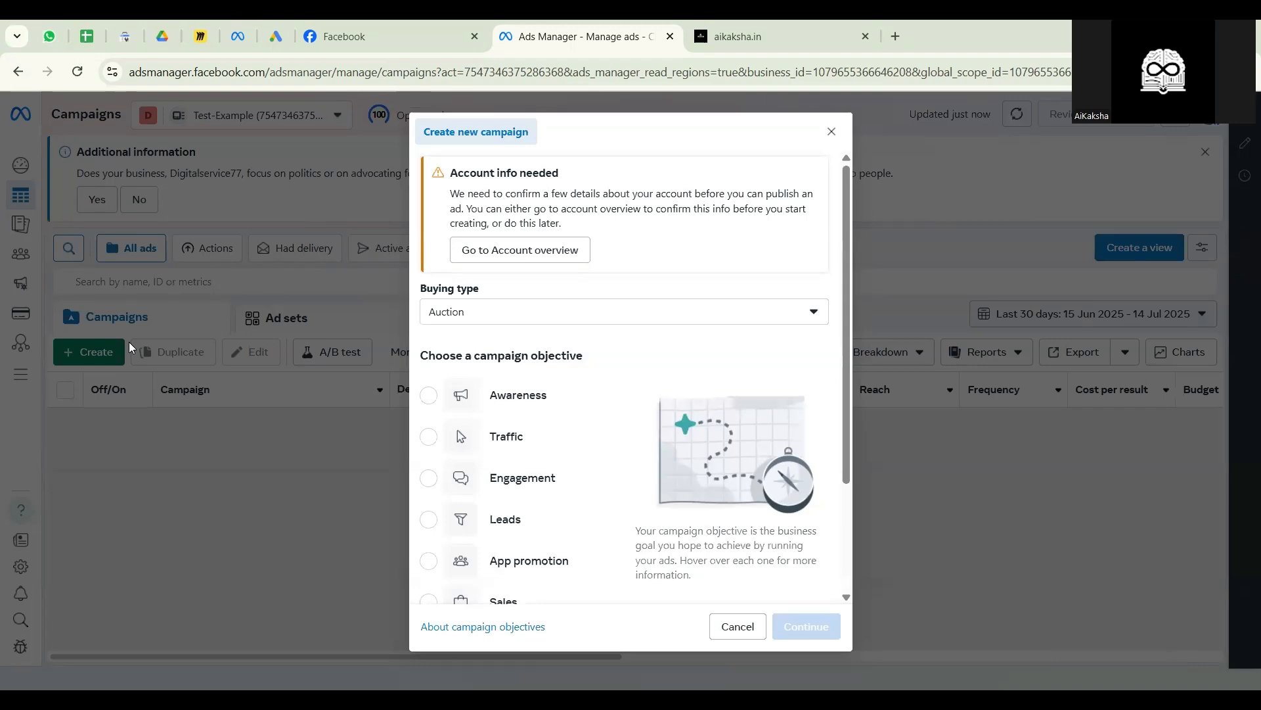
- Create a new campaign with the Leads objective and dismiss the campaign setup notice
scroll(596, 454, "down", 2)
left_click(493, 369)
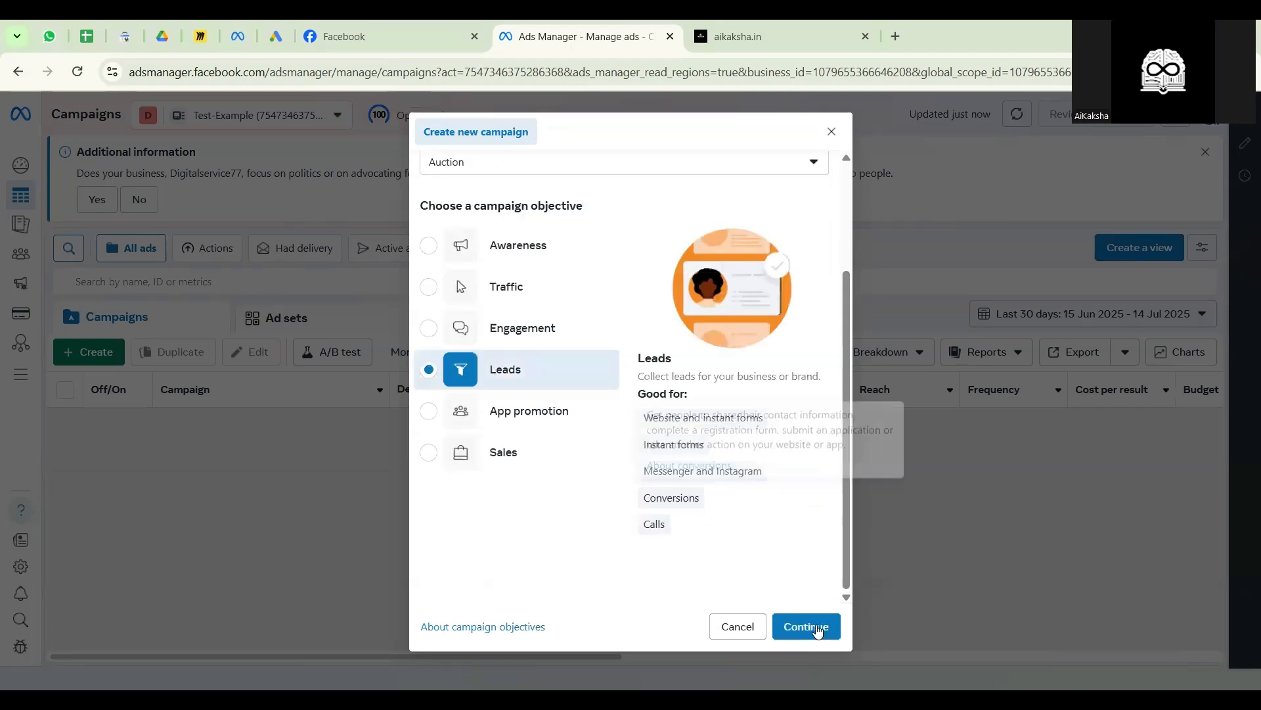
left_click(817, 629)
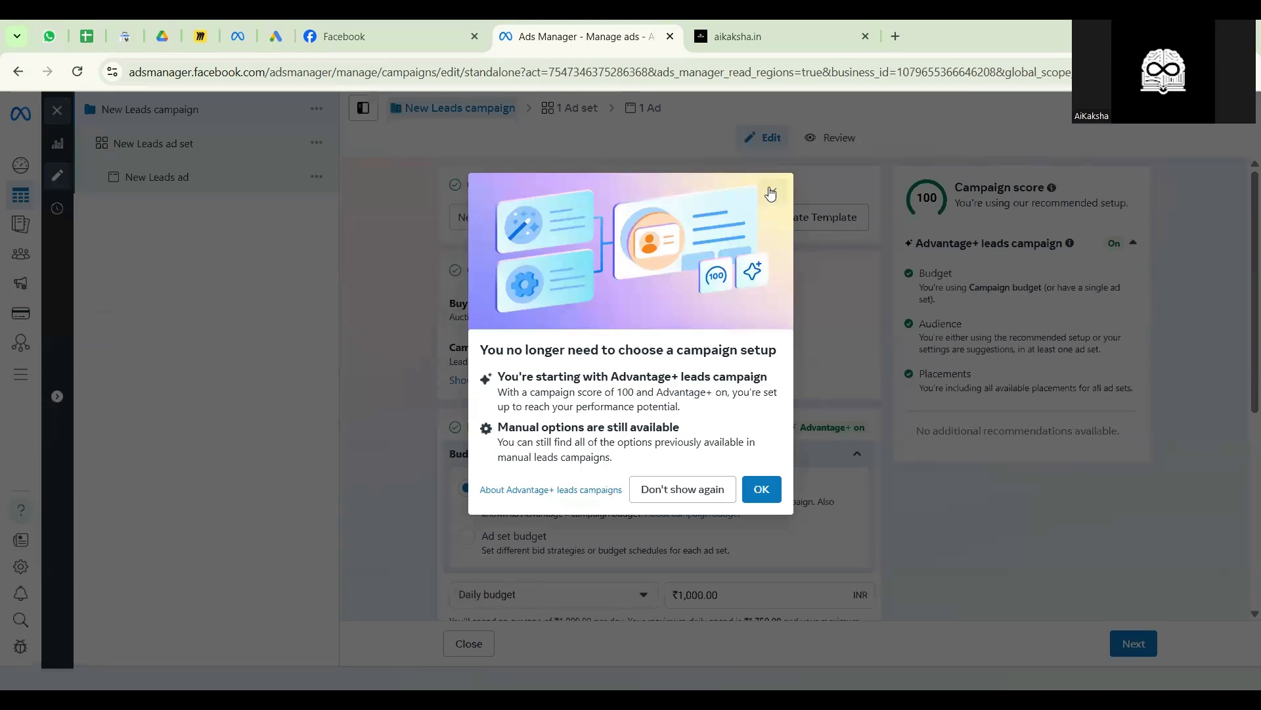
left_click(771, 193)
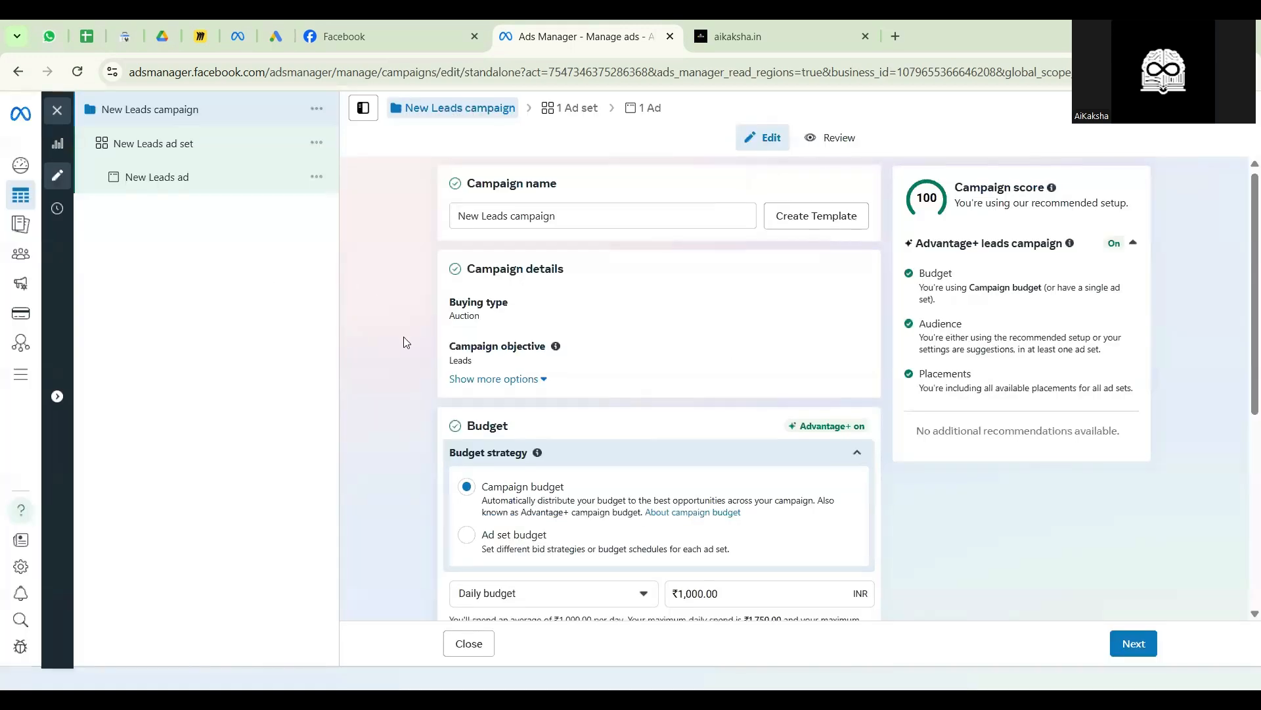
- Switch the campaign's budget strategy to Ad set budget and continue to the ad set settings
scroll(404, 341, "down", 3)
left_click(468, 287)
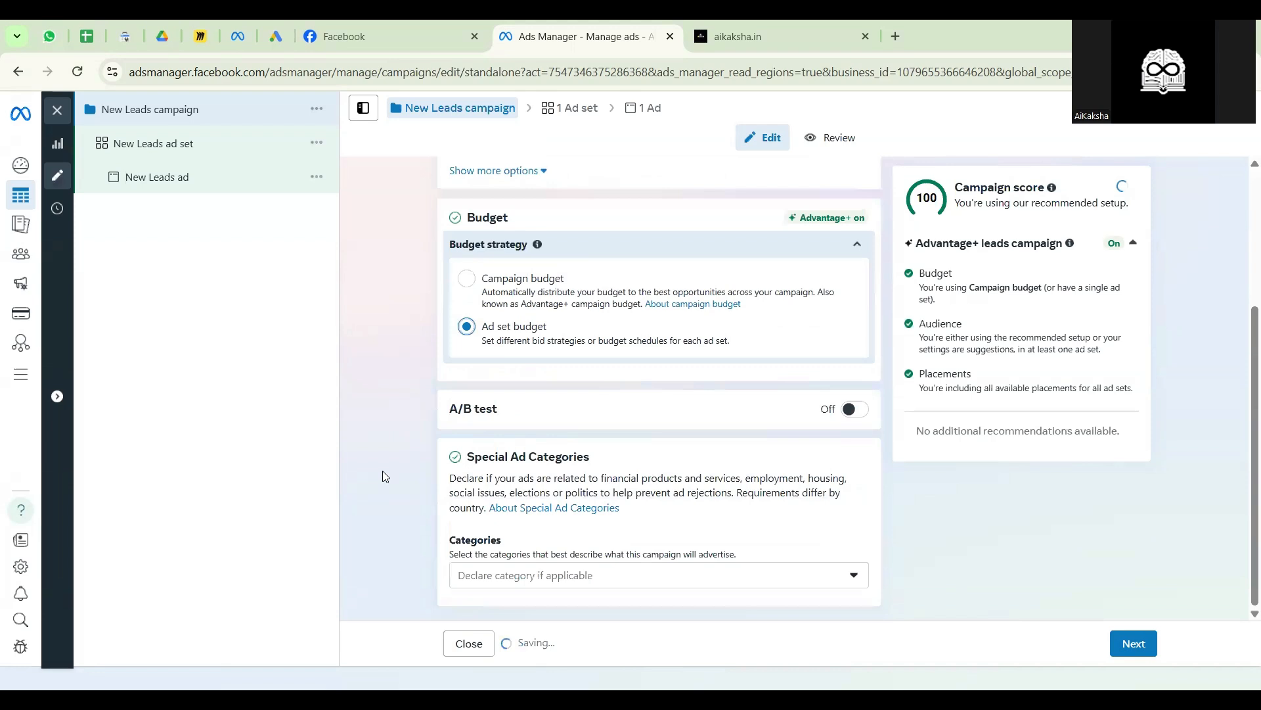
left_click(1134, 644)
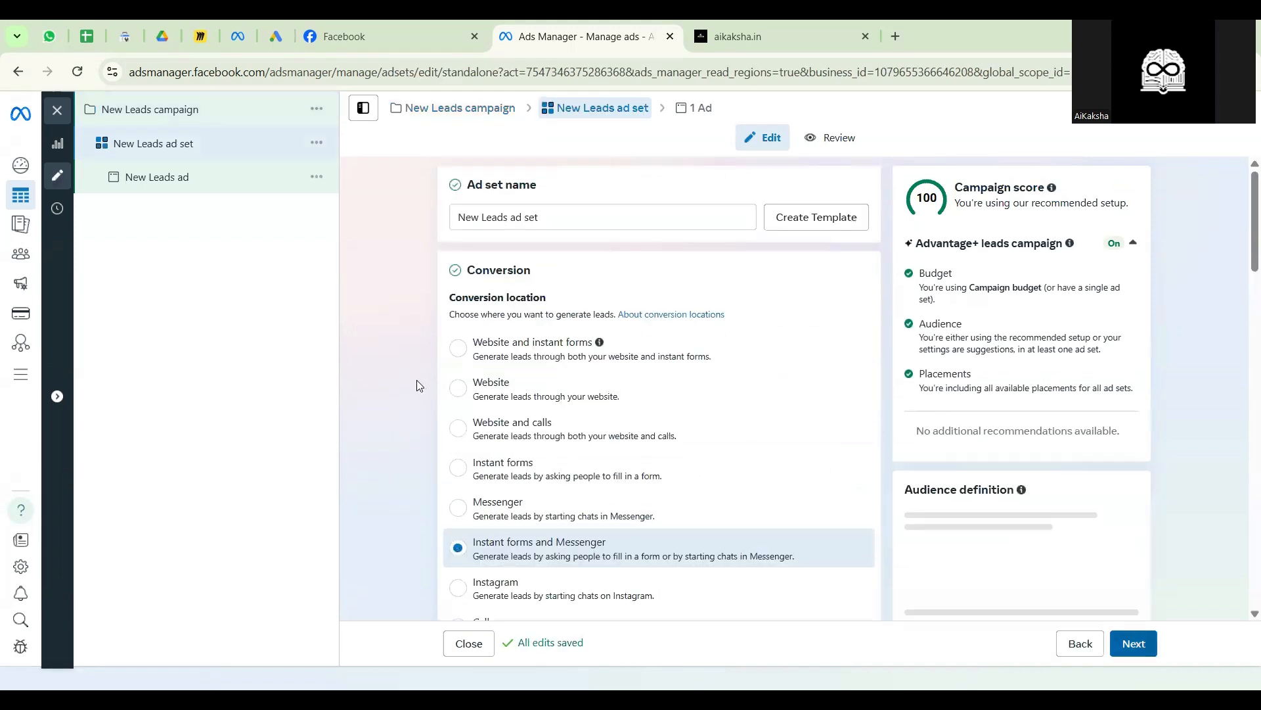
- Set the ad set's conversion location to Website and review the dataset and conversion event settings
scroll(416, 378, "down", 3)
scroll(416, 379, "up", 3)
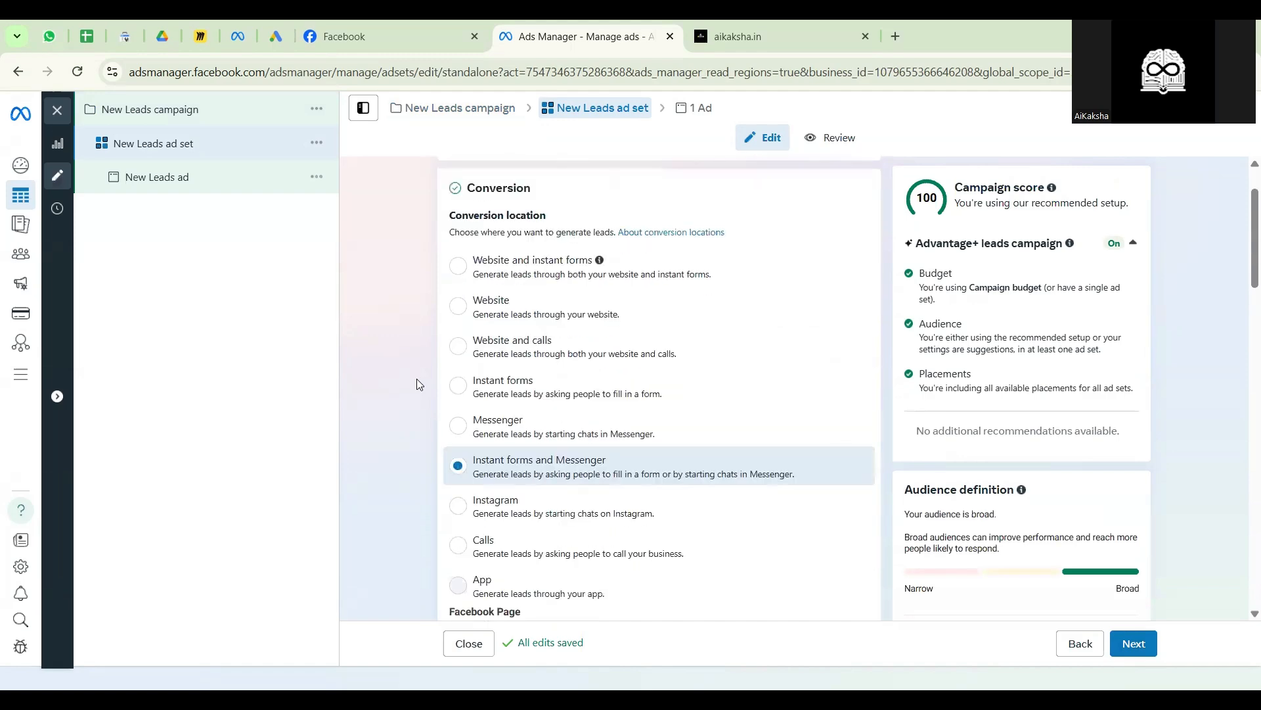
scroll(416, 378, "down", 2)
scroll(417, 378, "down", 1)
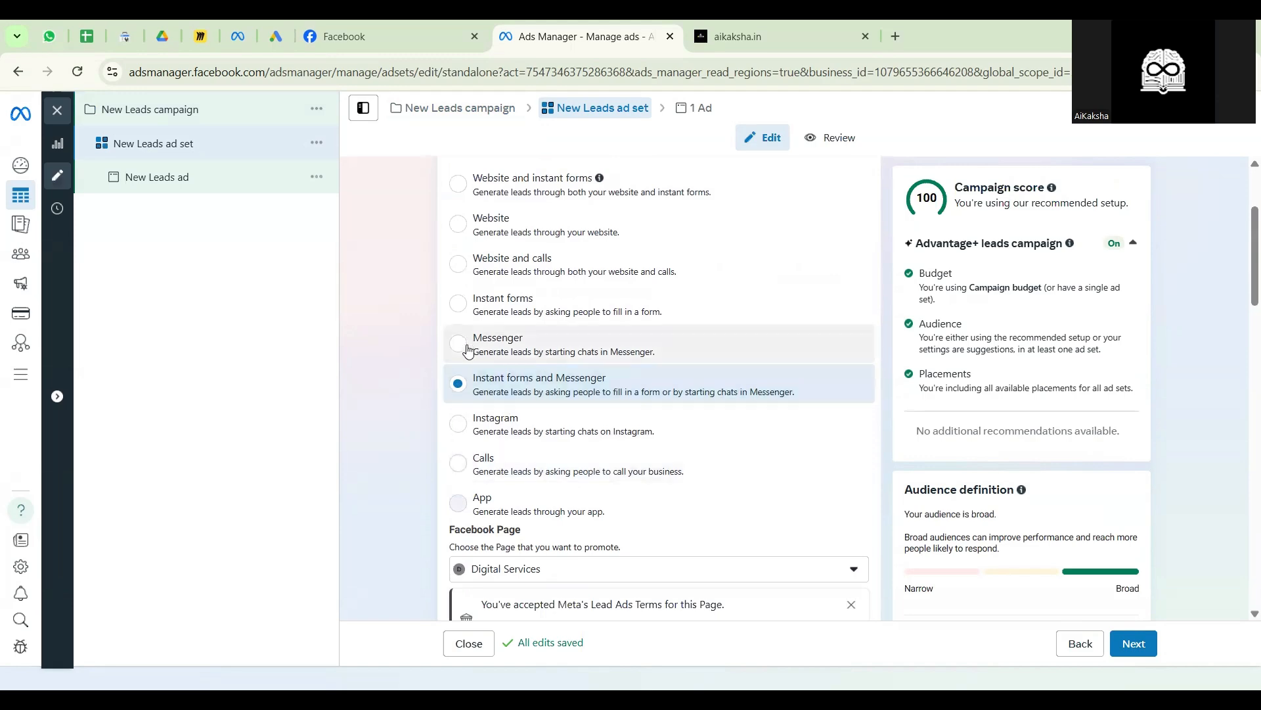
scroll(468, 351, "up", 3)
left_click(458, 388)
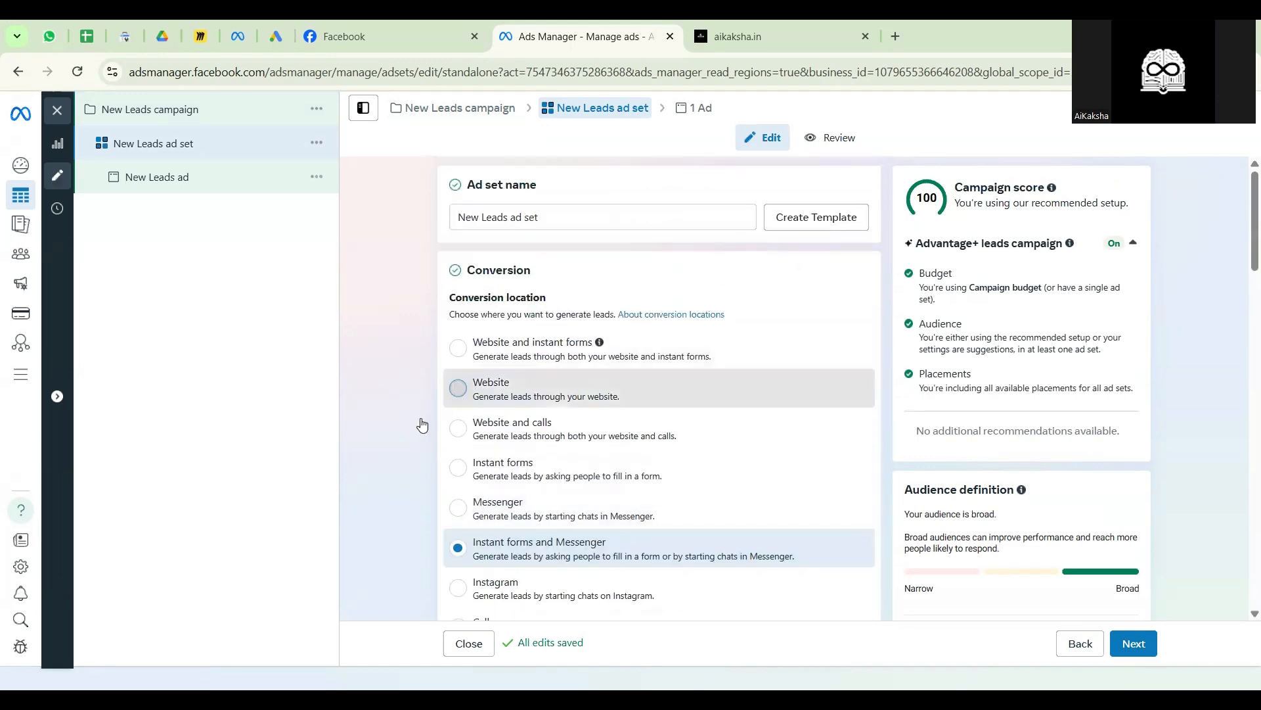
scroll(410, 429, "down", 8)
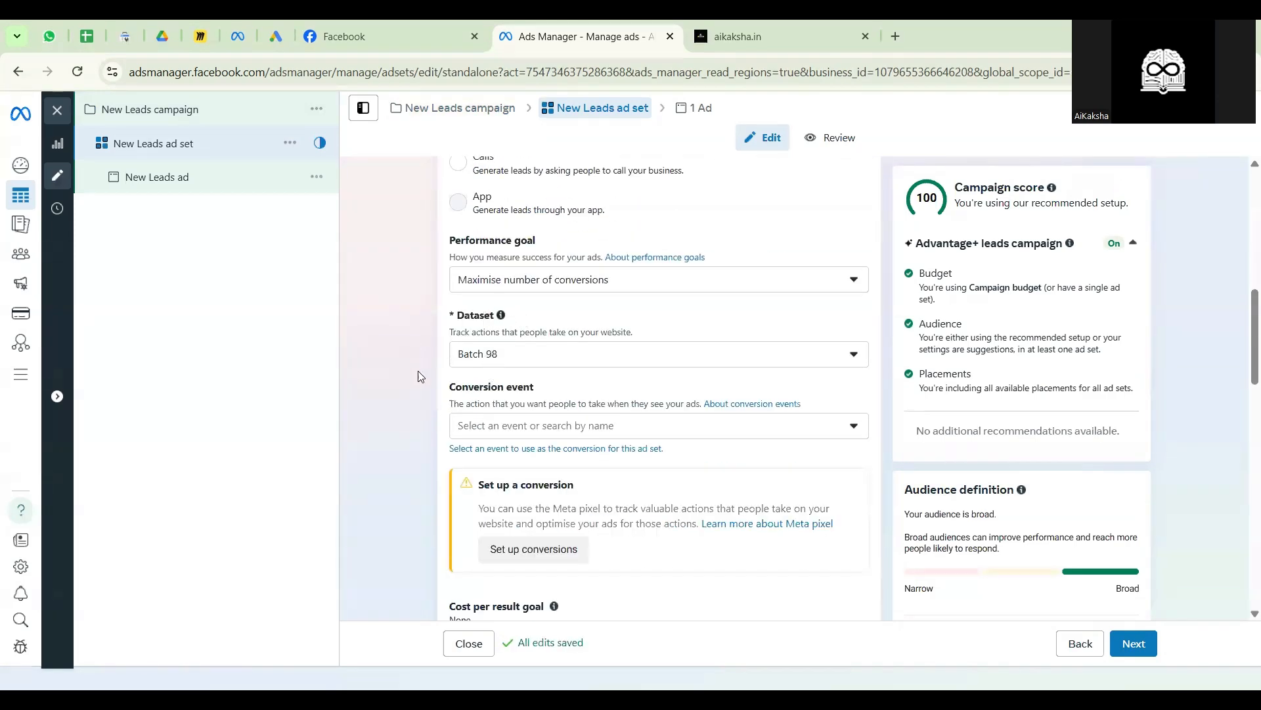
scroll(420, 377, "up", 6)
scroll(421, 378, "up", 1)
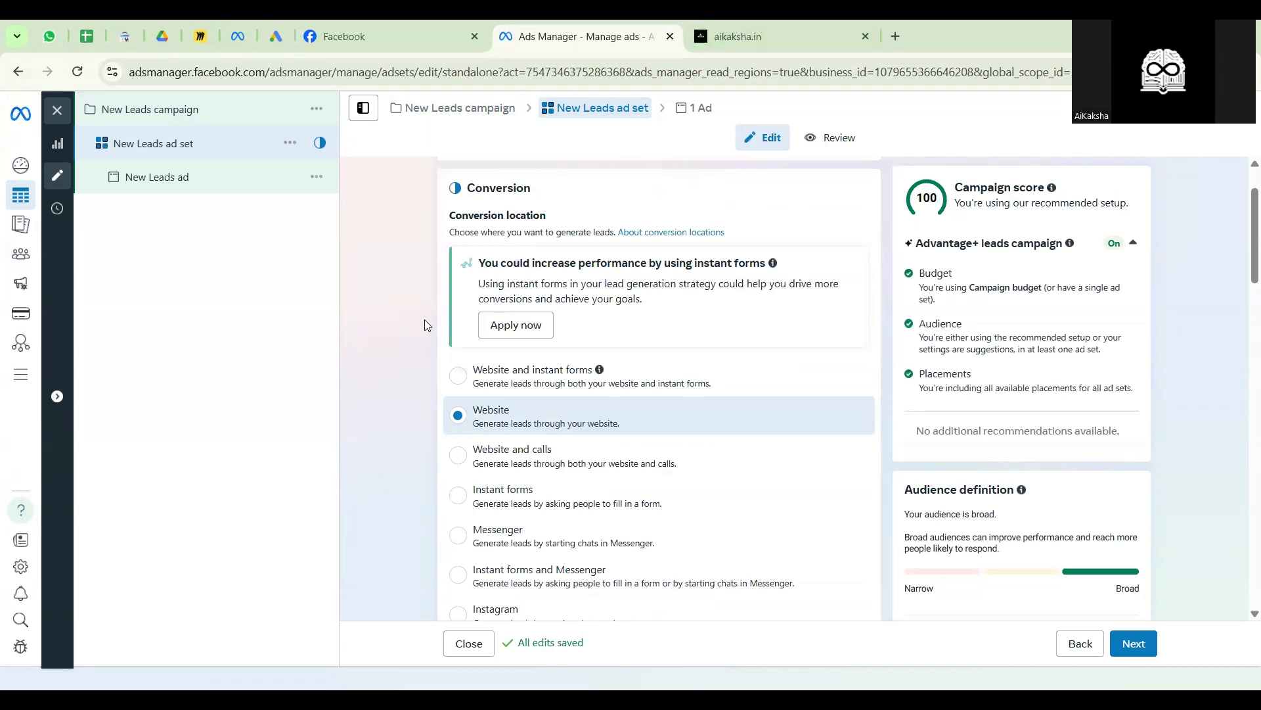
- Set the ad set's conversion location to Instant forms
scroll(411, 407, "down", 1)
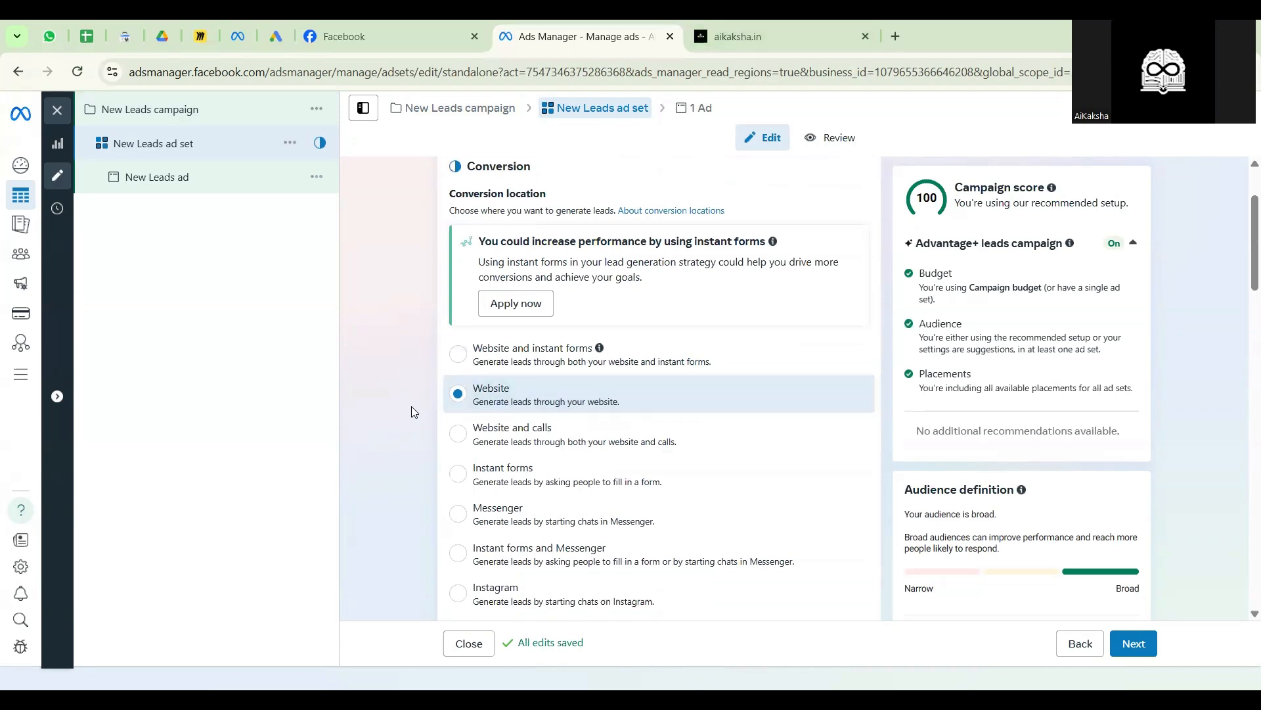
scroll(413, 410, "down", 1)
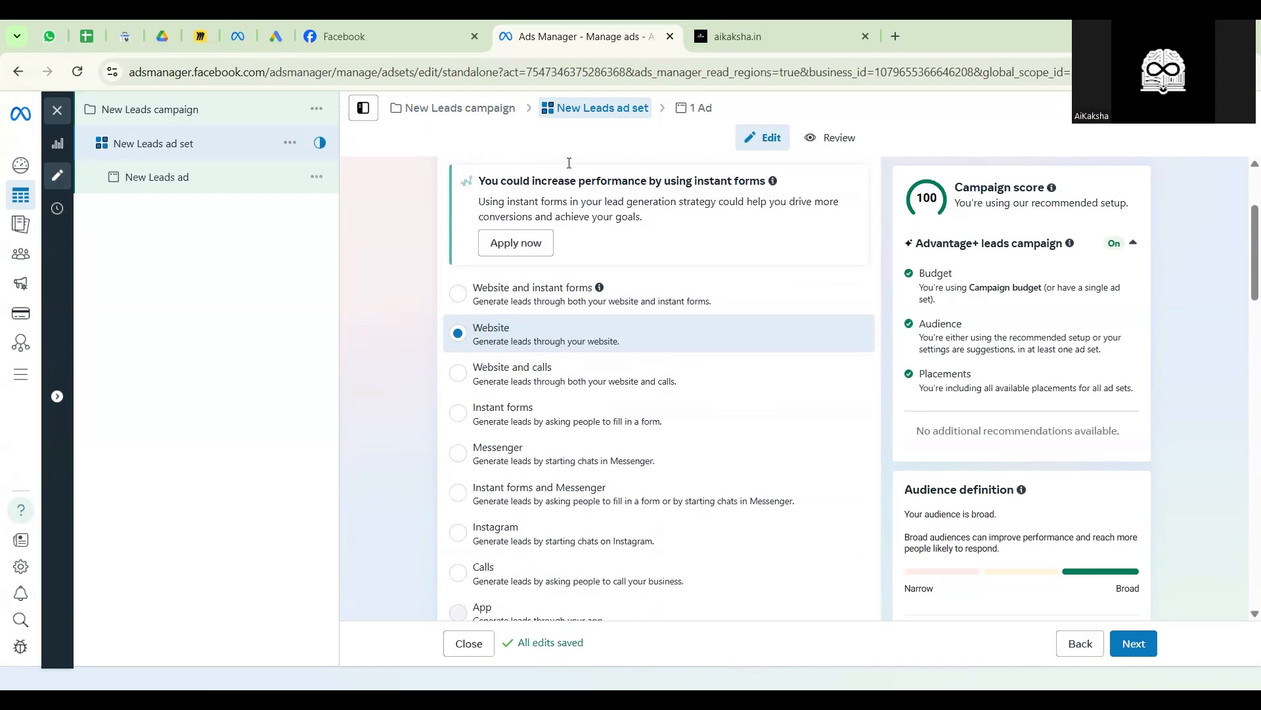
scroll(452, 355, "down", 1)
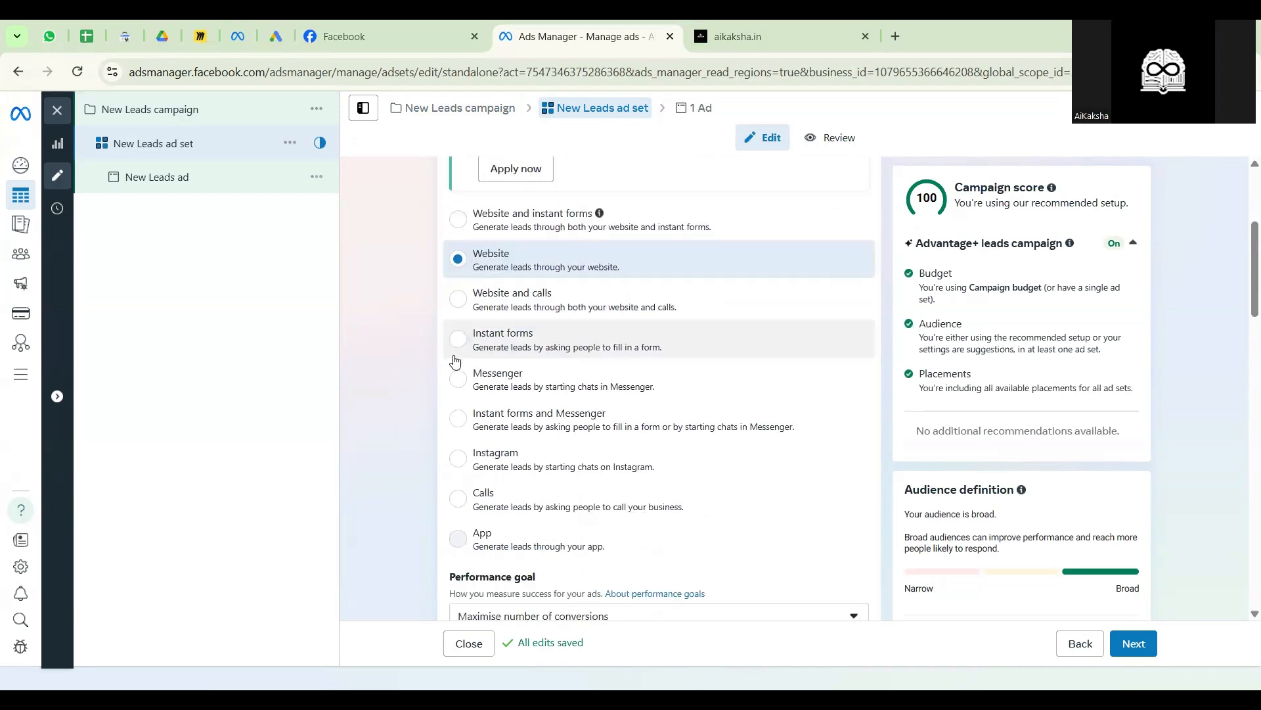
left_click(460, 335)
scroll(420, 373, "down", 2)
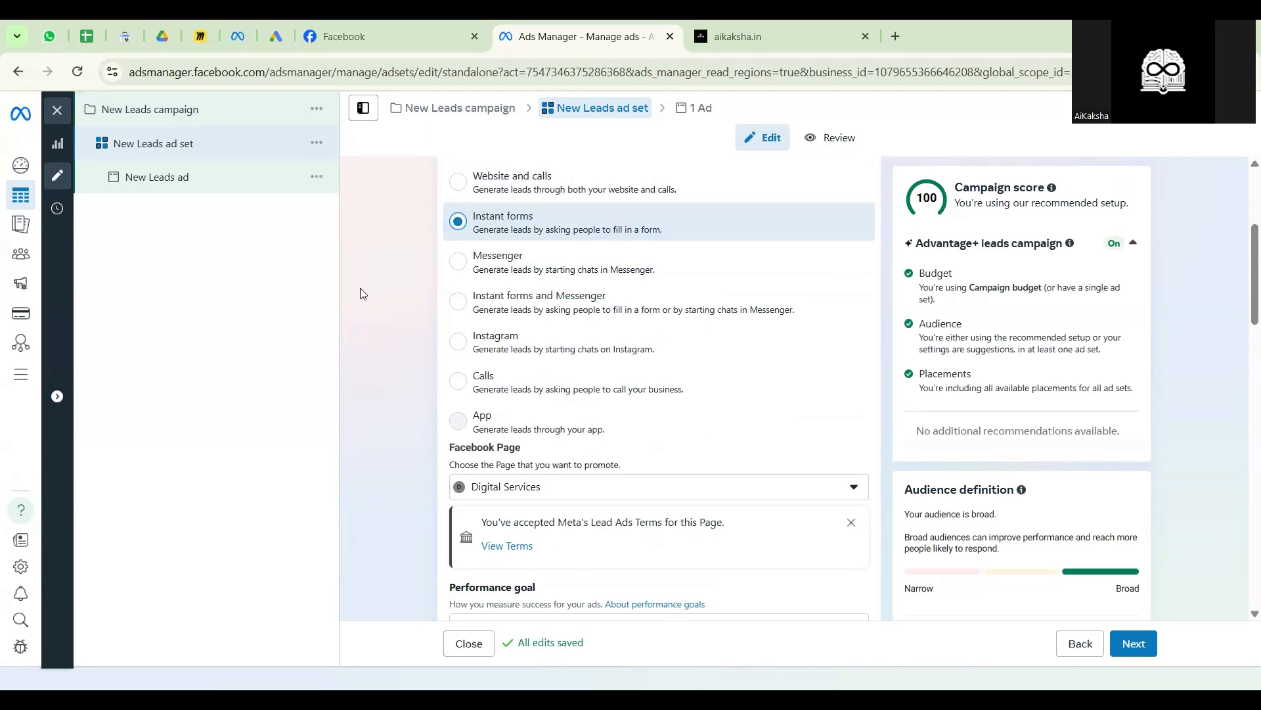
- Set the ad set's performance goal to Maximise number of conversion leads
scroll(388, 318, "down", 5)
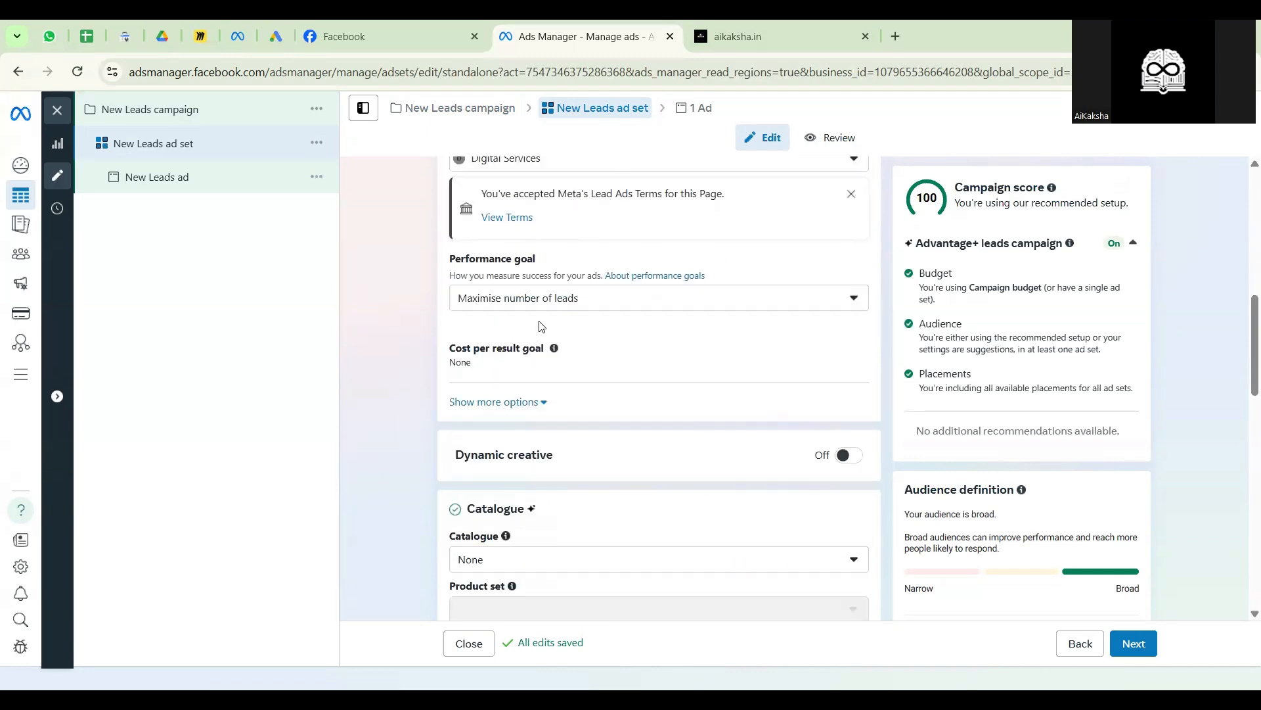
left_click(544, 302)
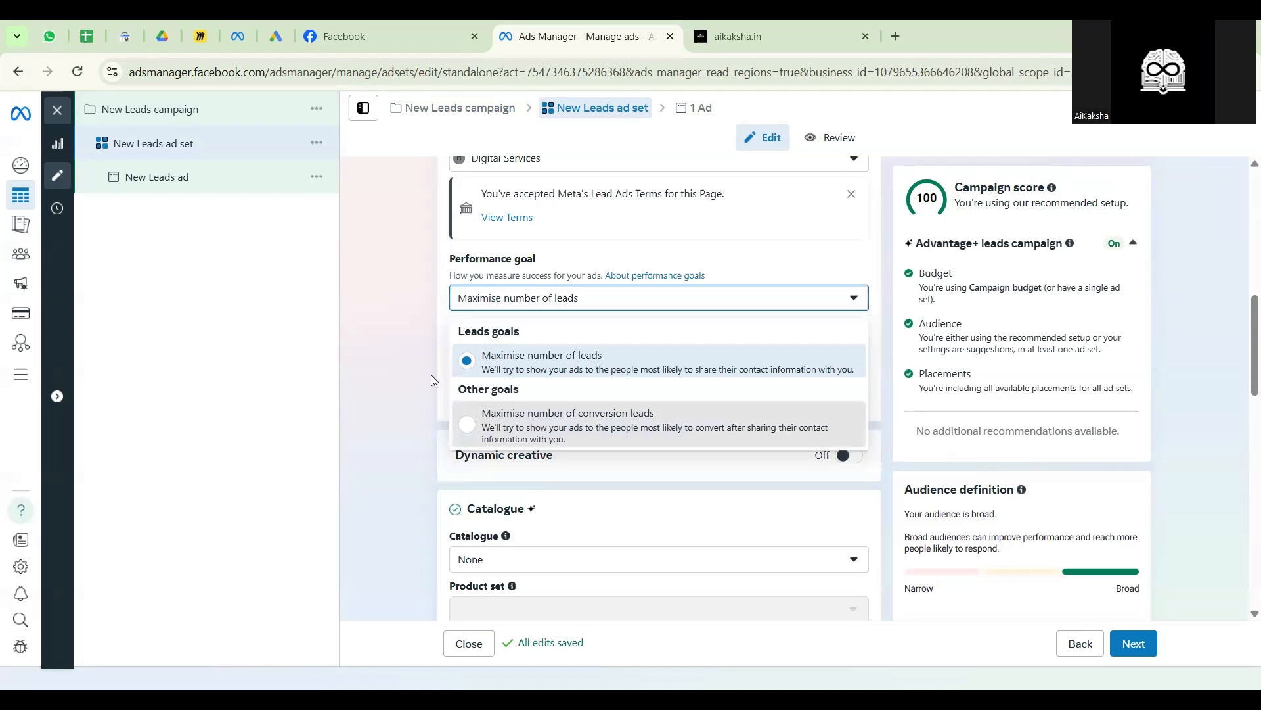
left_click(533, 416)
- Set the ad set's daily budget to ₹400
scroll(422, 347, "down", 6)
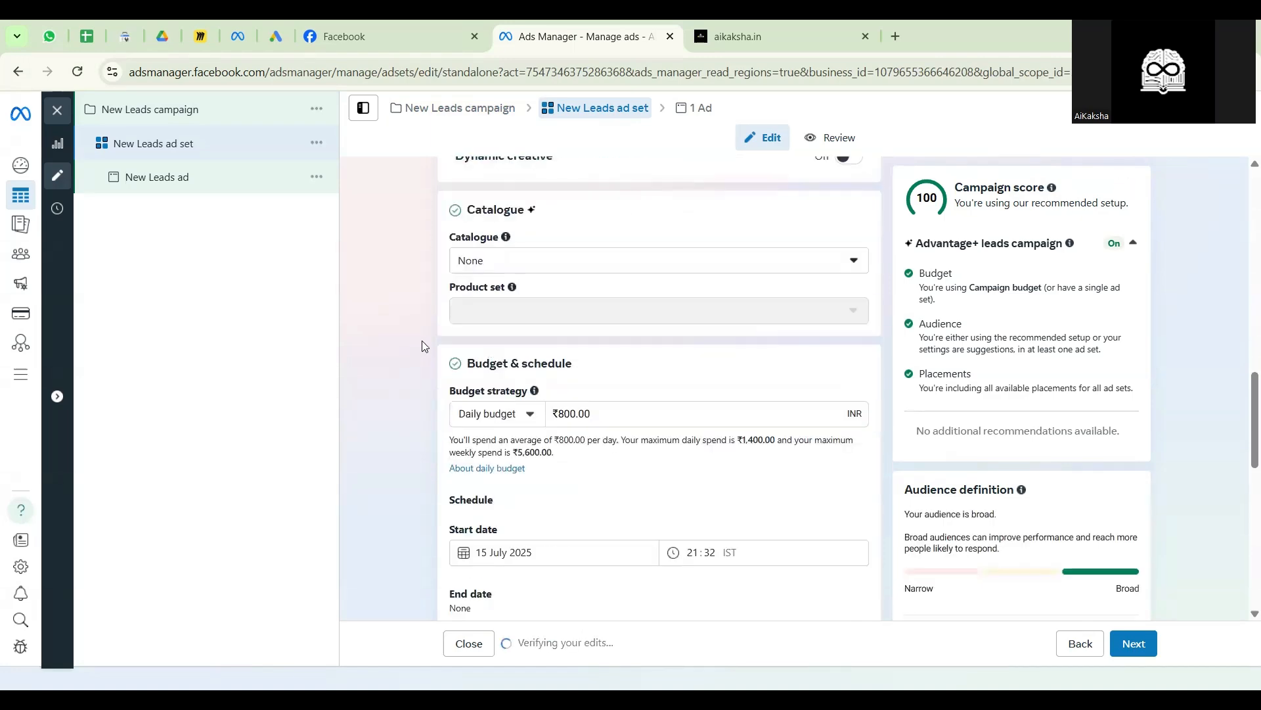
scroll(426, 346, "down", 1)
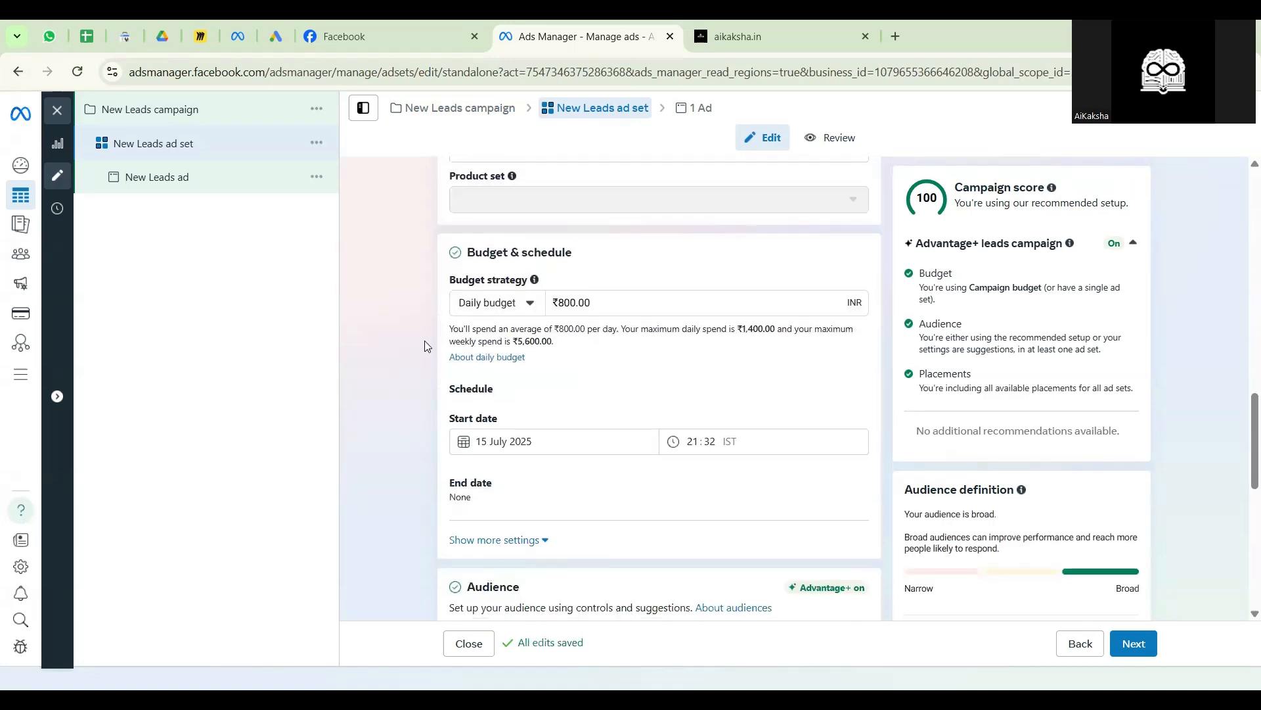
left_click(612, 303)
type("400")
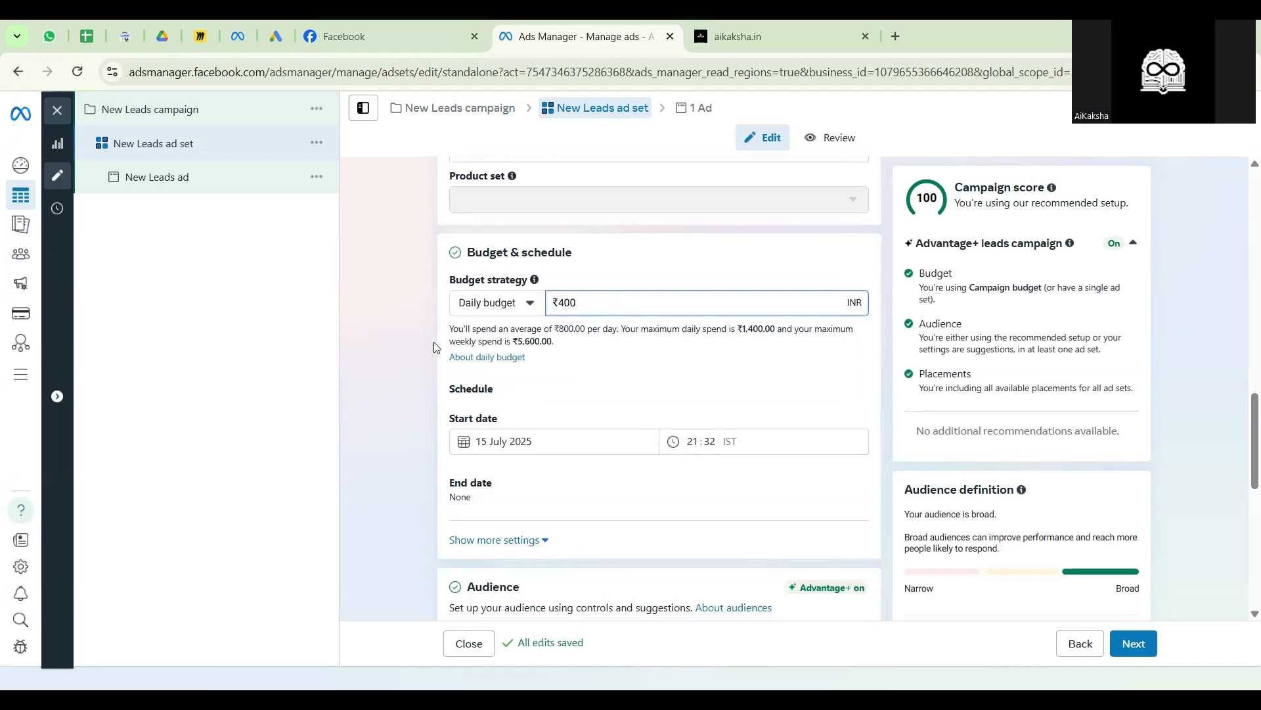
left_click(433, 347)
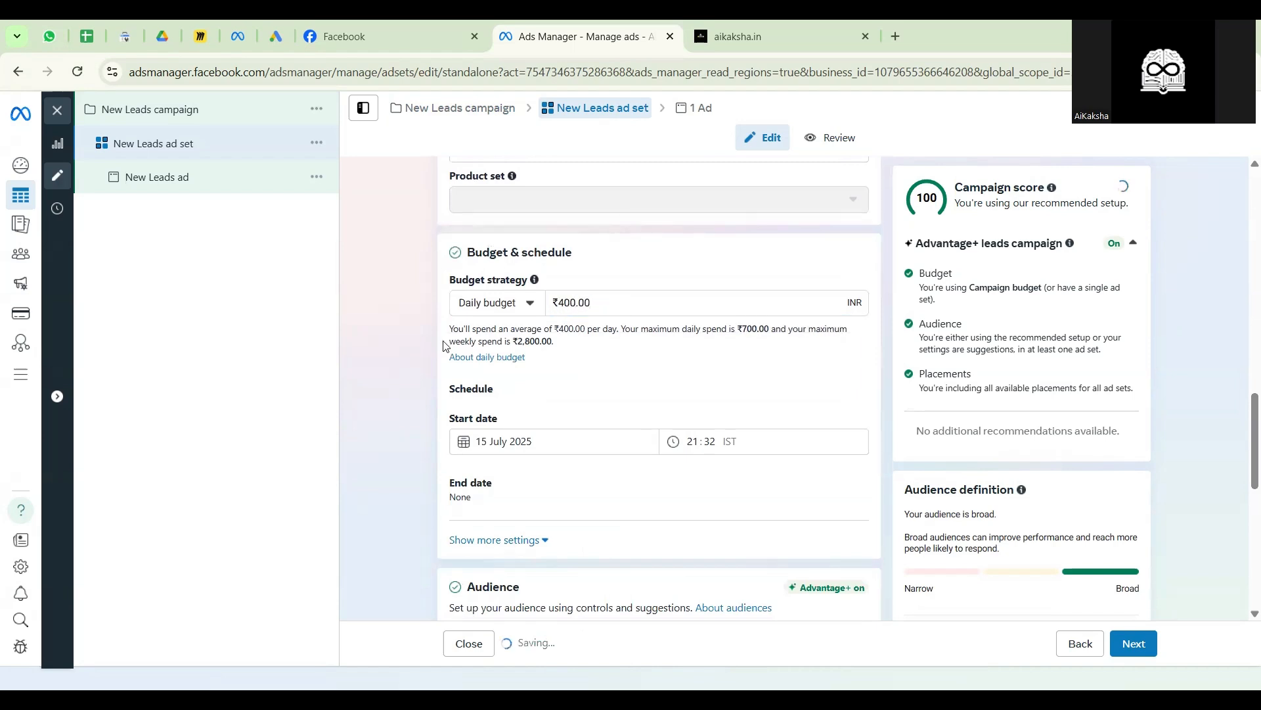
- Try a daily budget of ₹100 for the ad set and return it to ₹400
scroll(437, 347, "down", 1)
left_click_drag(601, 222, 431, 225)
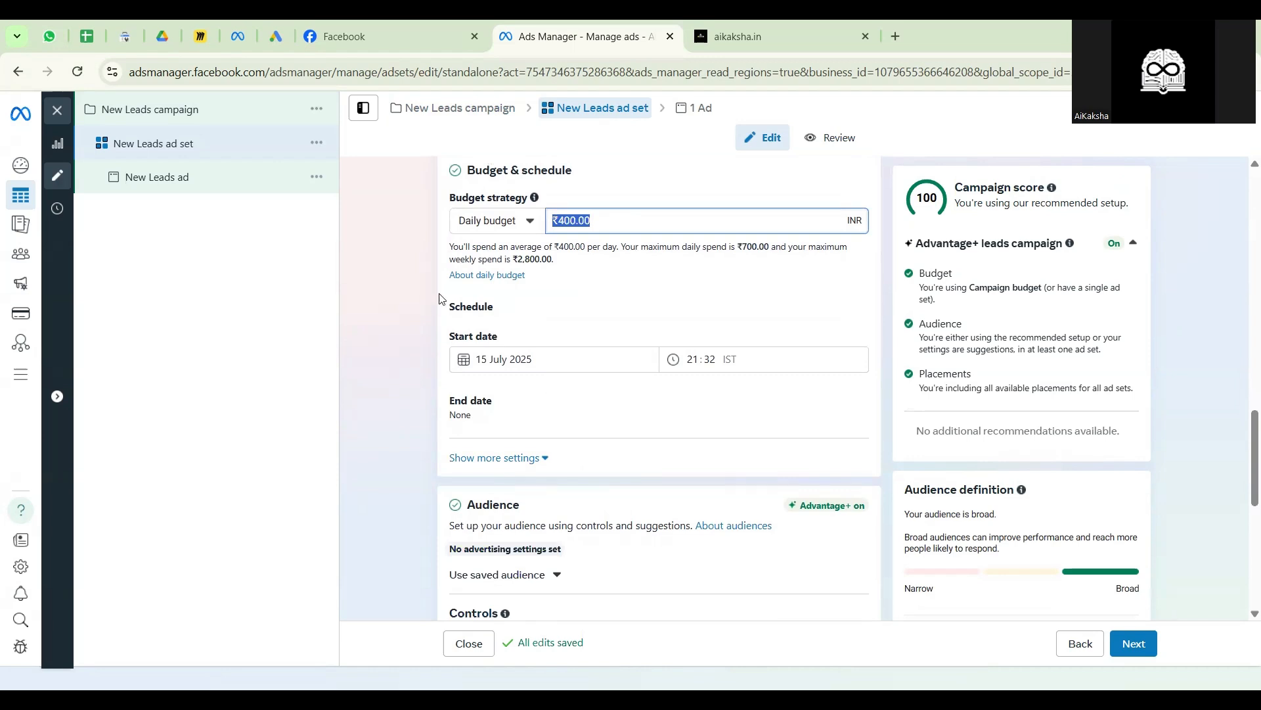
type("1")
left_click(491, 294)
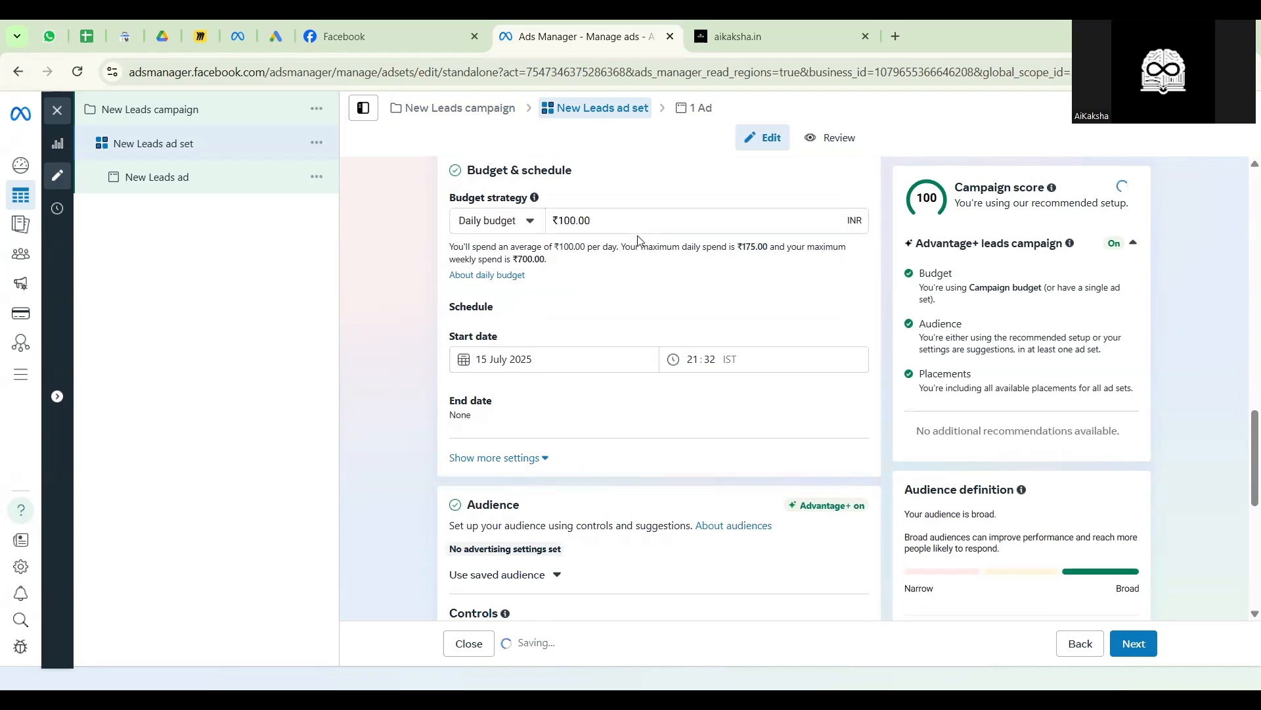
left_click_drag(594, 221, 524, 239)
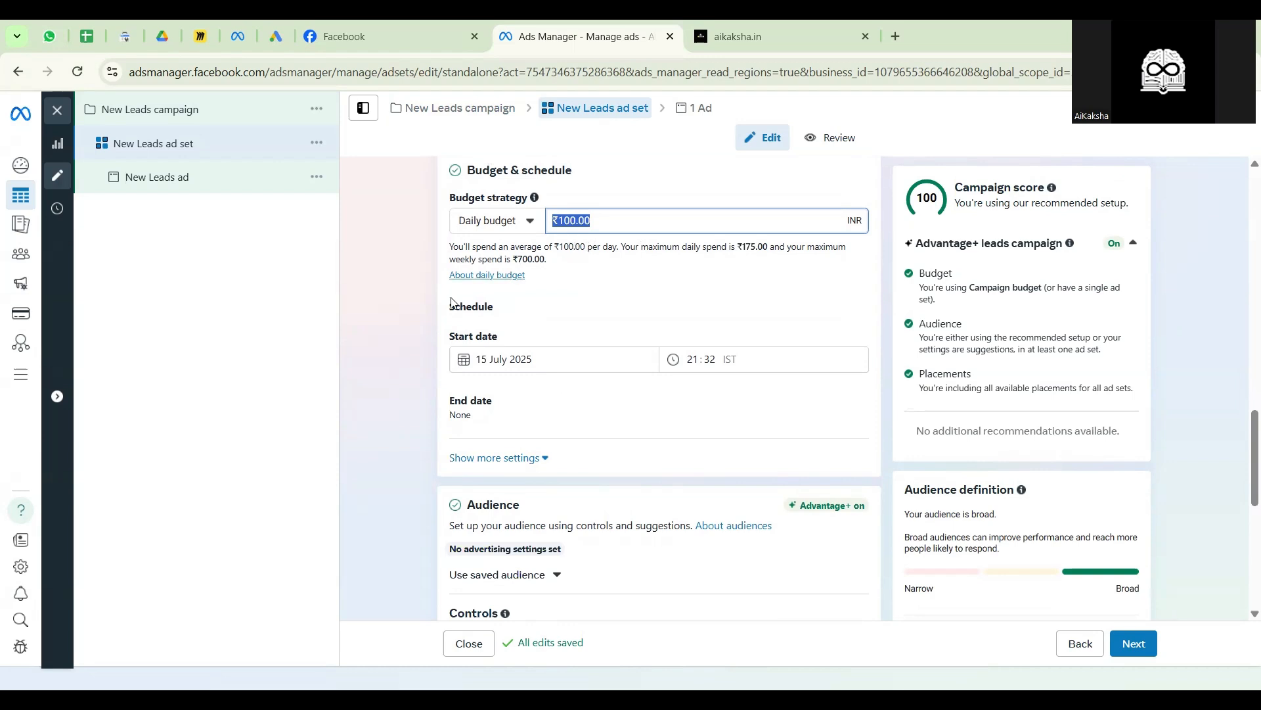
type("400")
left_click(547, 198)
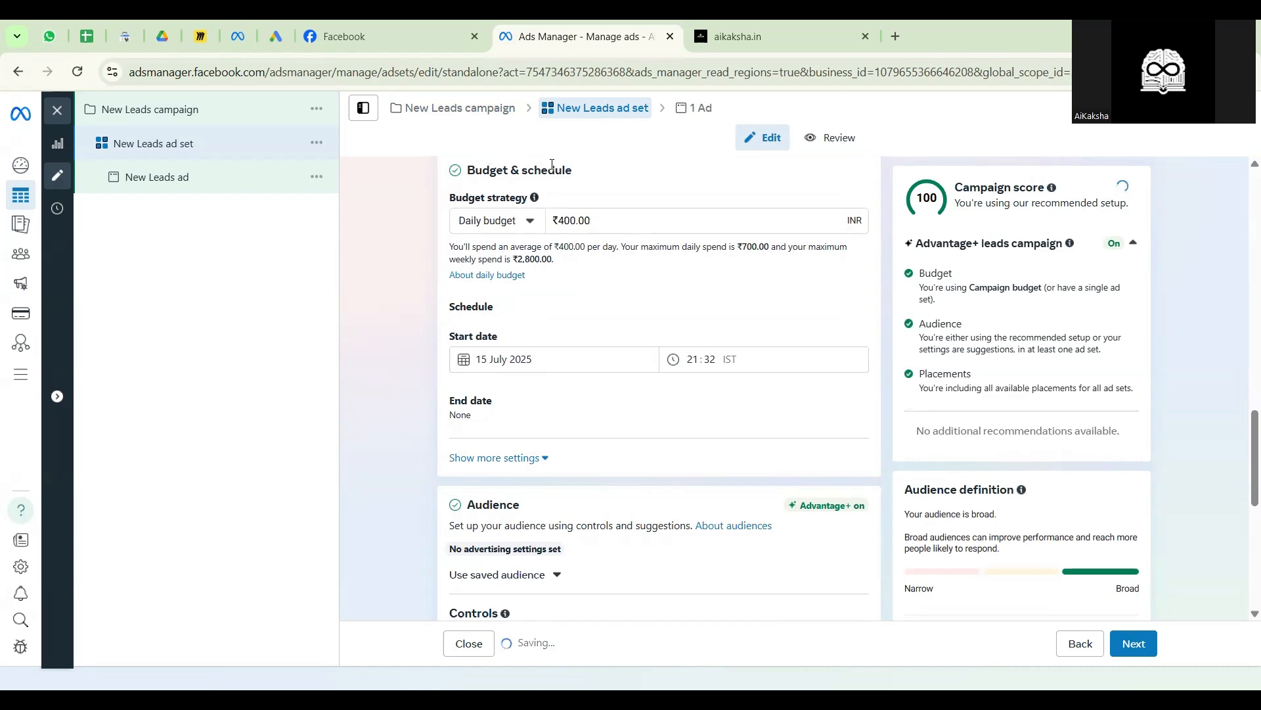
- Review the audience controls, expand the additional placement settings and continue to the ad level
scroll(380, 372, "down", 6)
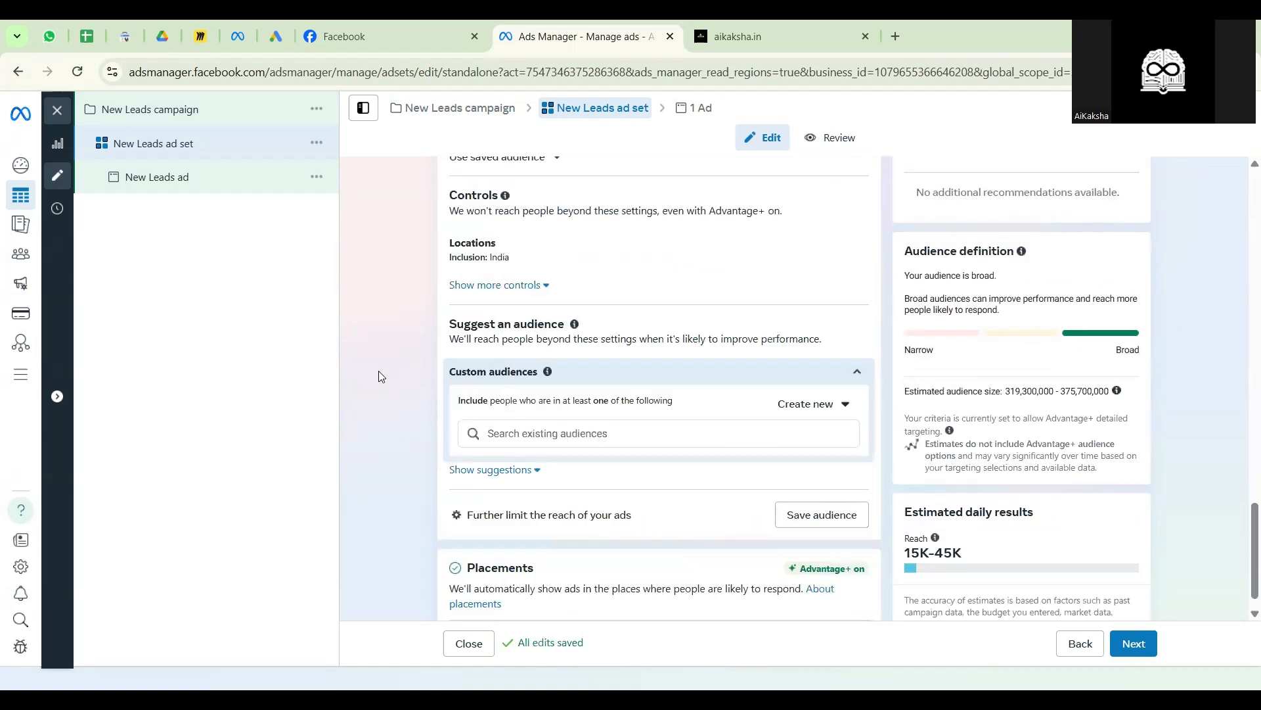
scroll(624, 368, "down", 1)
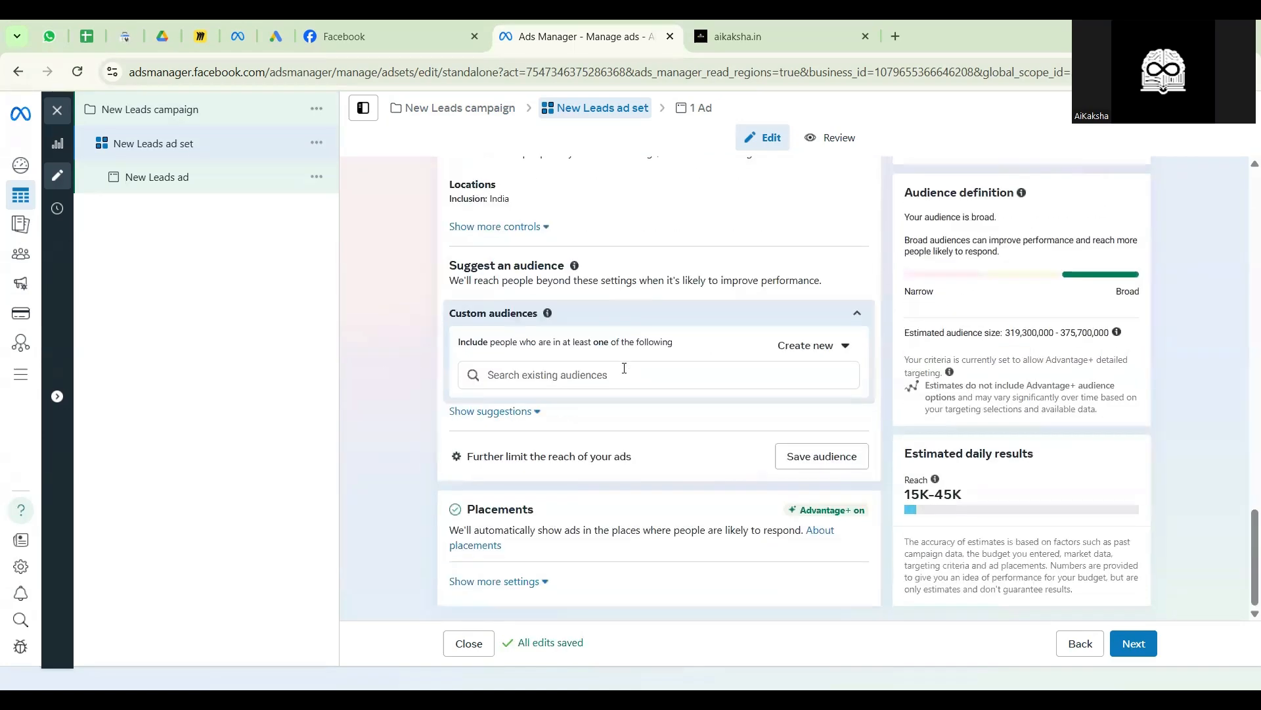
scroll(528, 360, "up", 1)
scroll(552, 565, "down", 1)
left_click(499, 581)
scroll(460, 539, "down", 3)
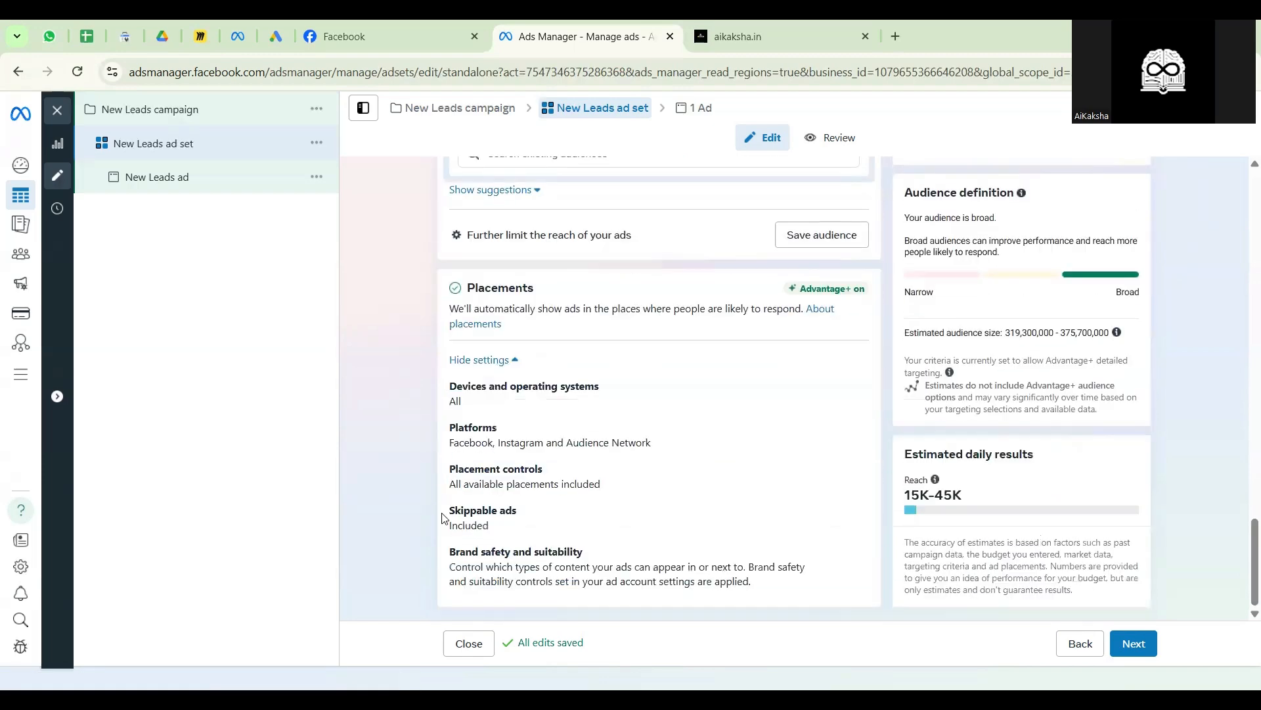
left_click(1131, 645)
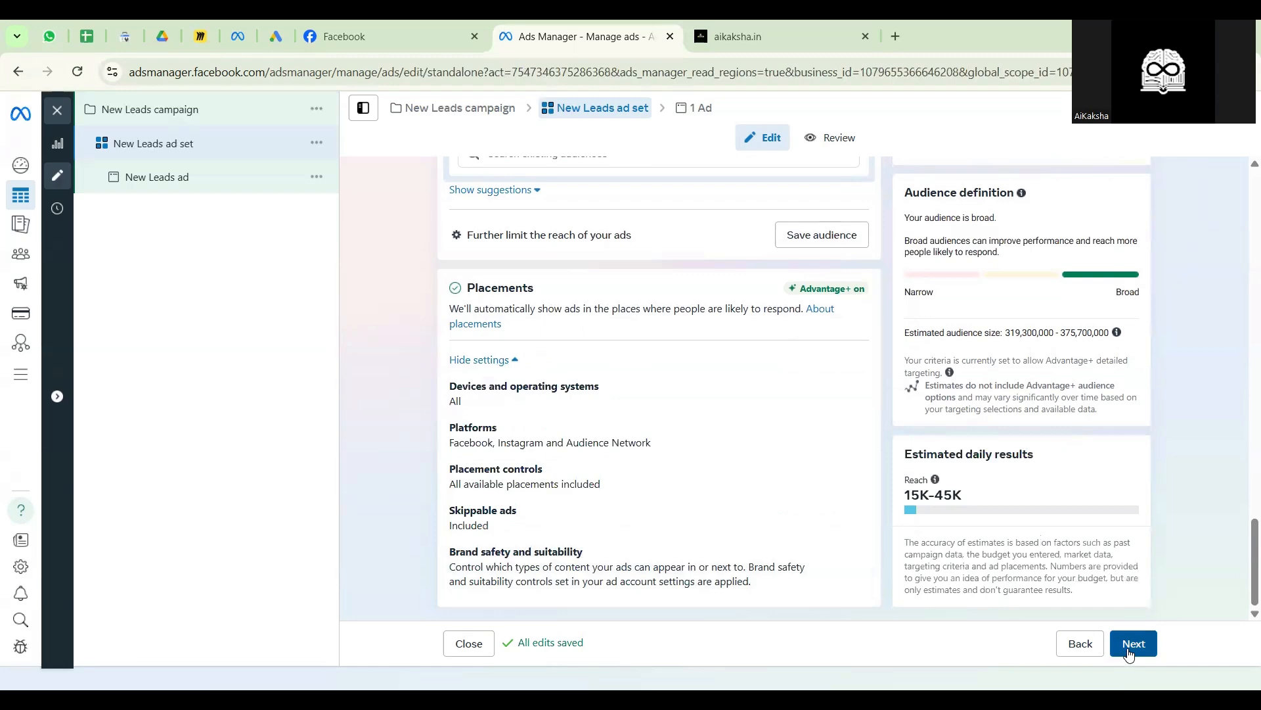
- Set up an image ad creative using the account image 6.jpg and continue to the media crop settings
scroll(414, 411, "down", 6)
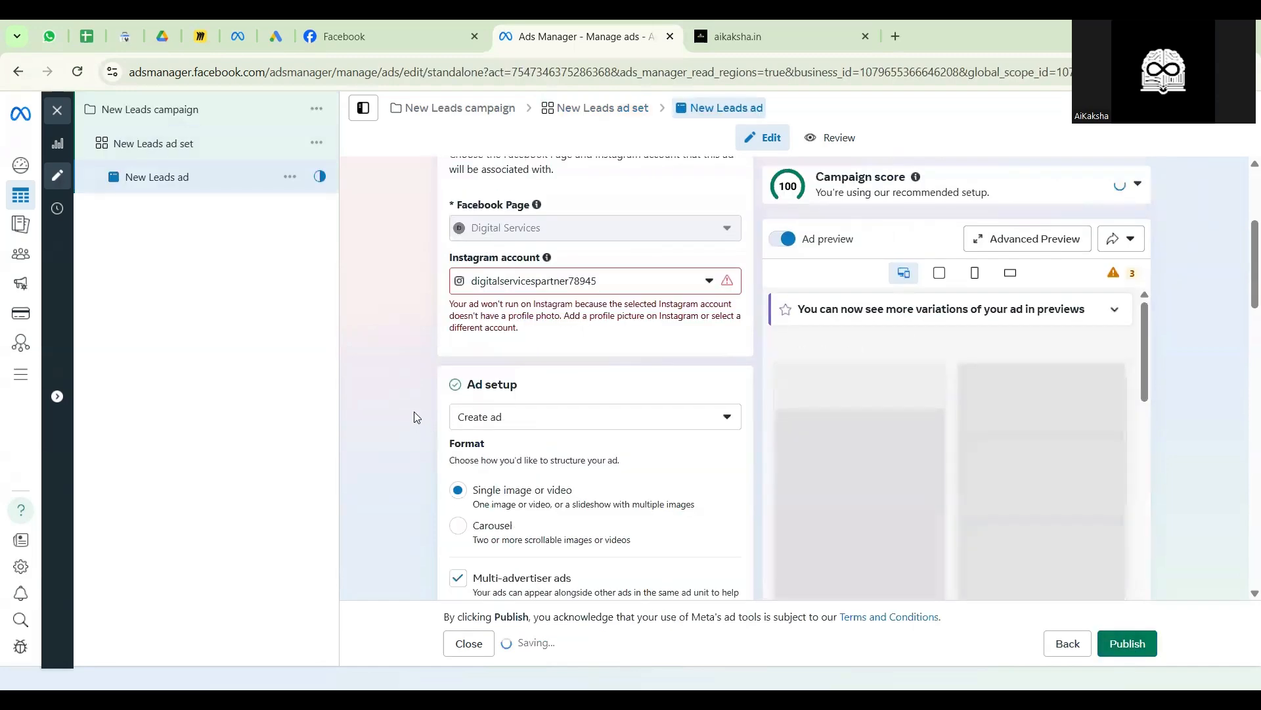
scroll(414, 408, "down", 3)
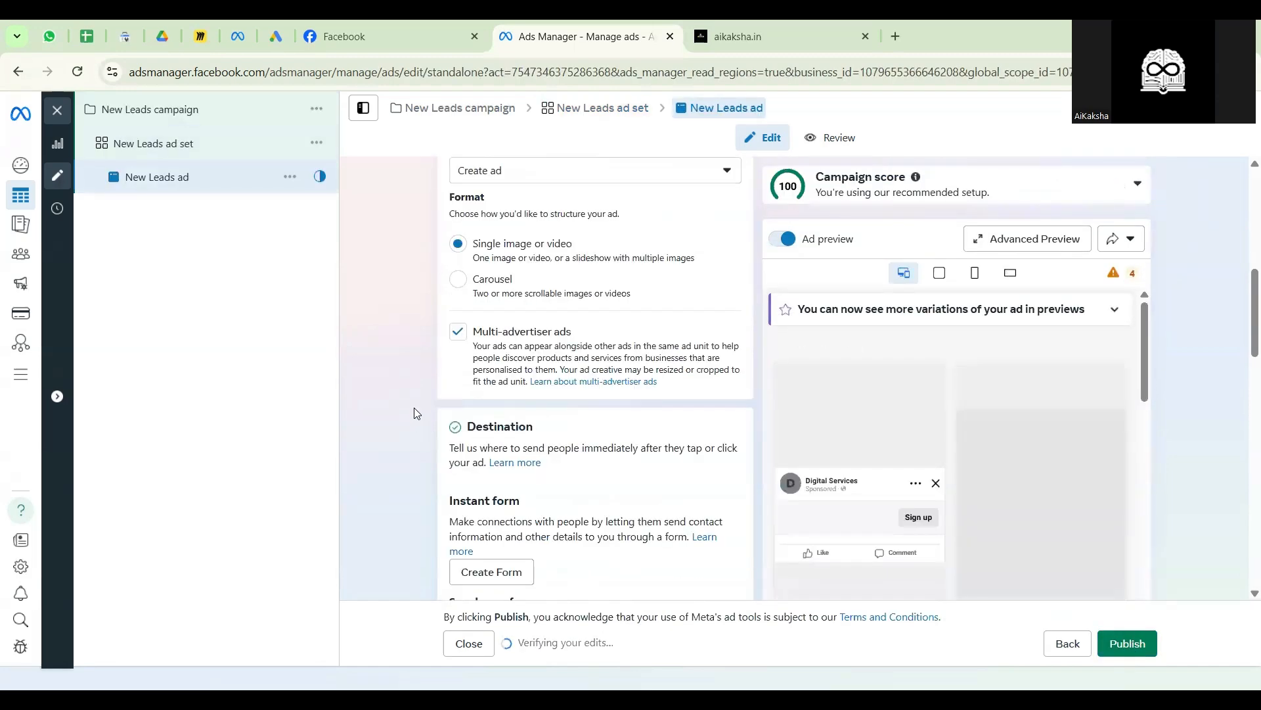
scroll(415, 411, "down", 2)
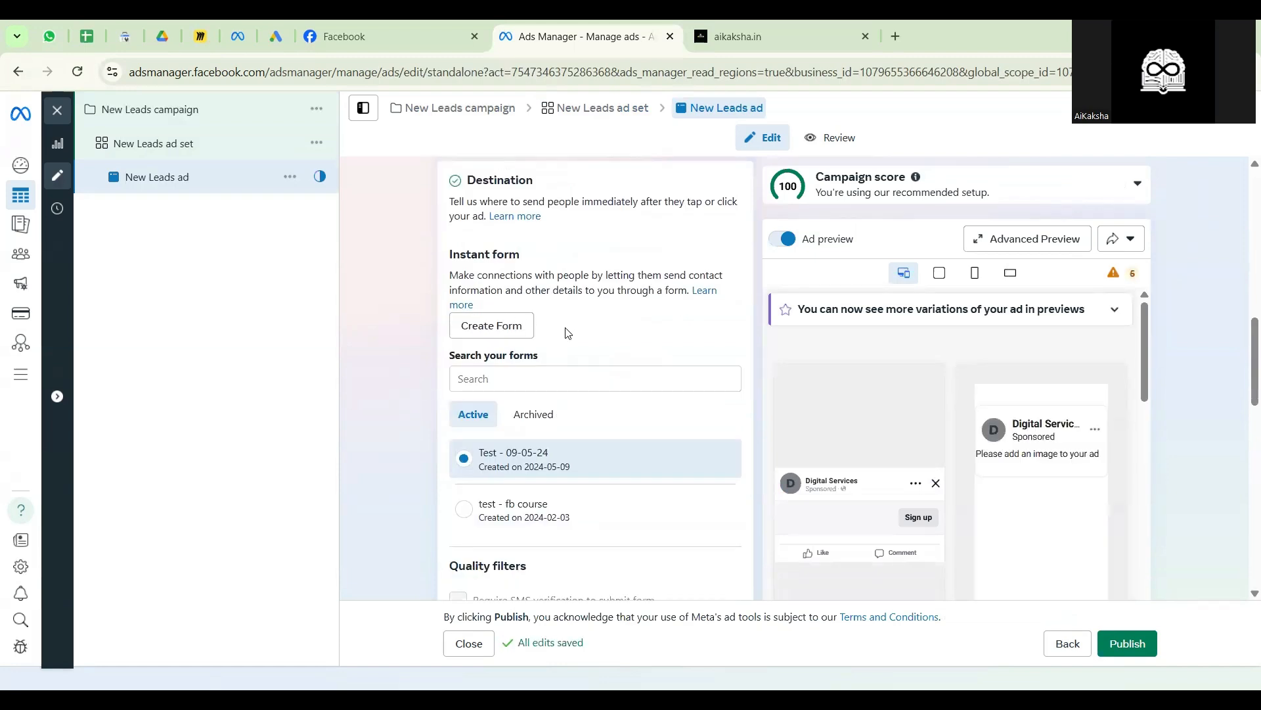
scroll(416, 329, "down", 5)
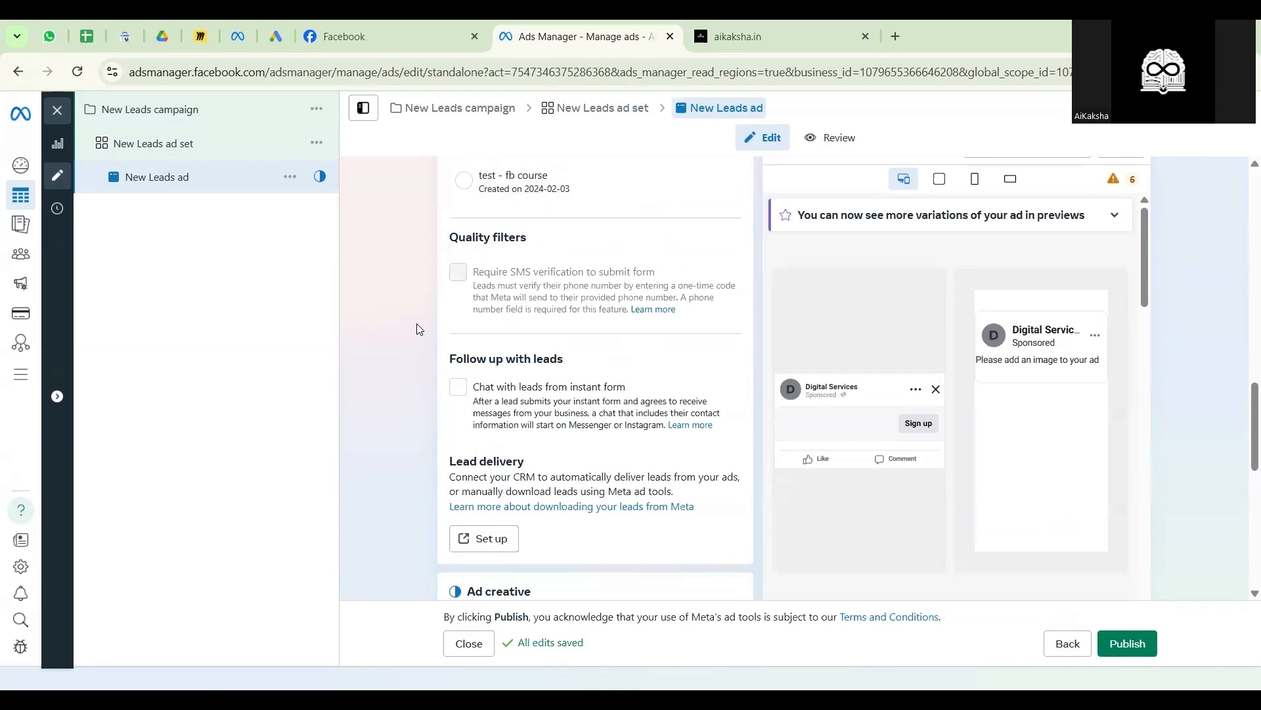
scroll(416, 325, "down", 5)
left_click(493, 323)
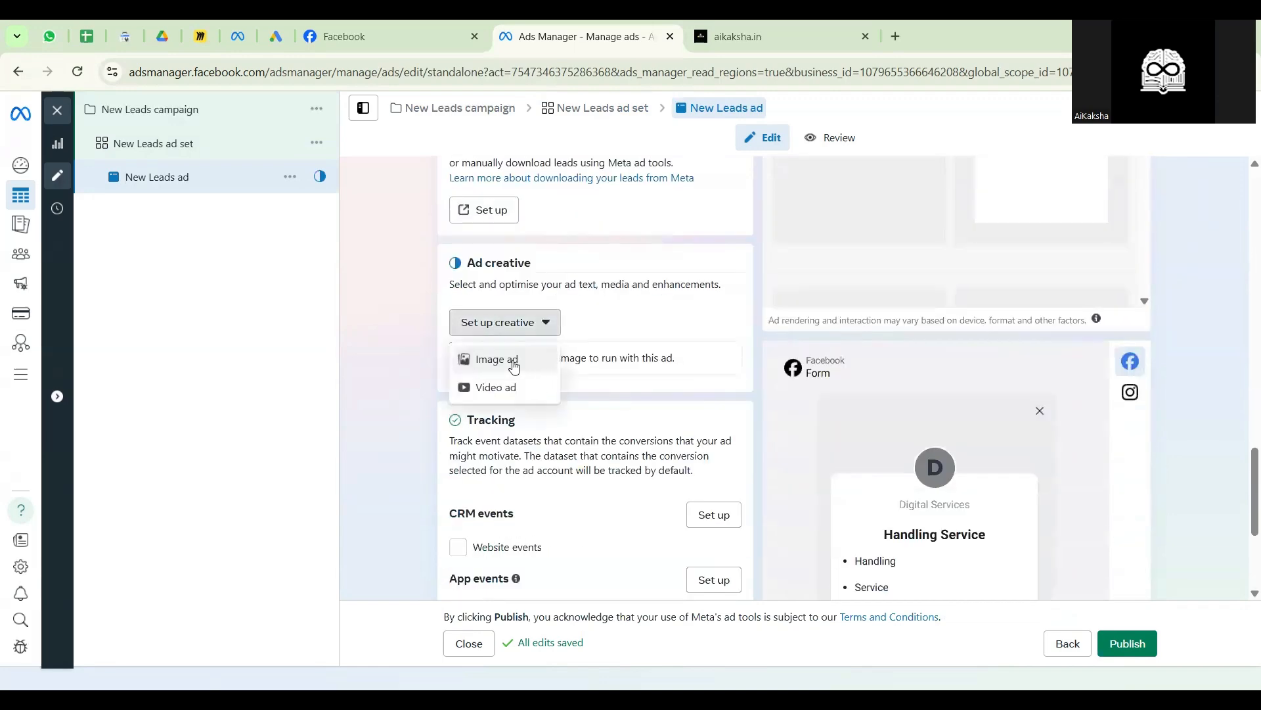
left_click(513, 361)
left_click(407, 346)
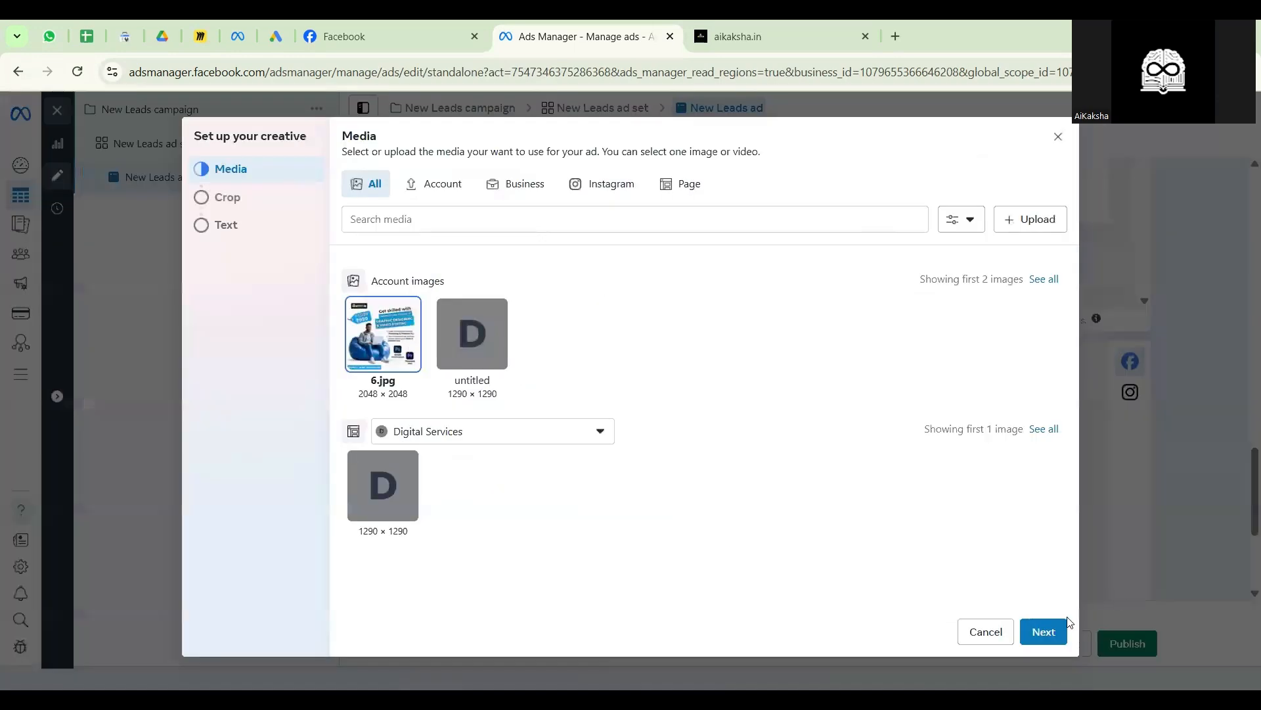
left_click(1052, 633)
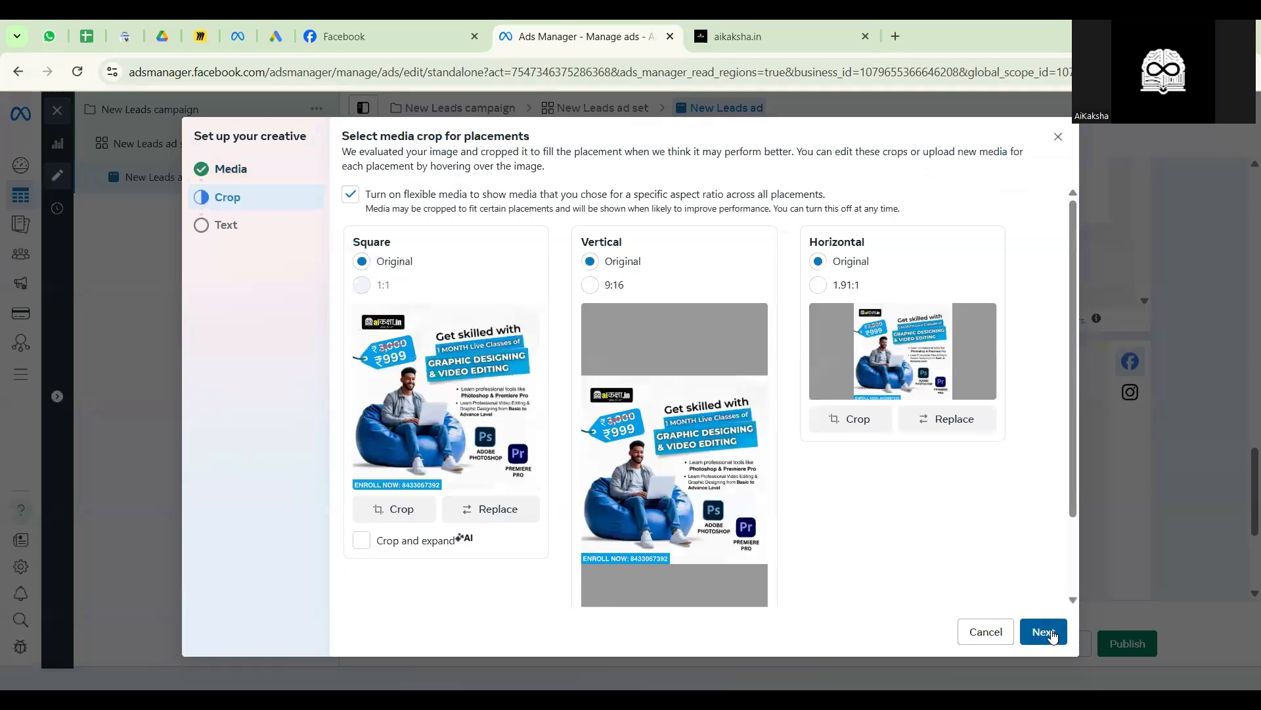
- Complete the creative setup with the original media crops and enter "grapbhic course" as the ad's primary text
left_click(1052, 633)
left_click(1054, 633)
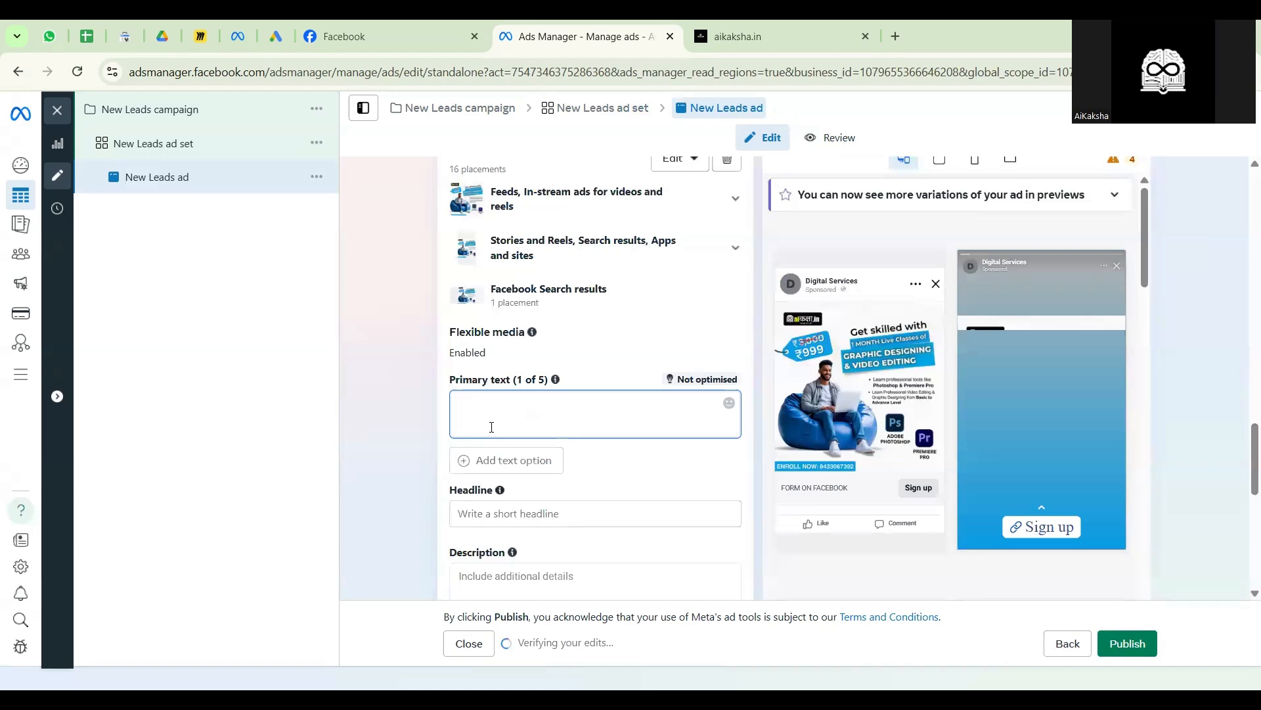
type("grapbhic course")
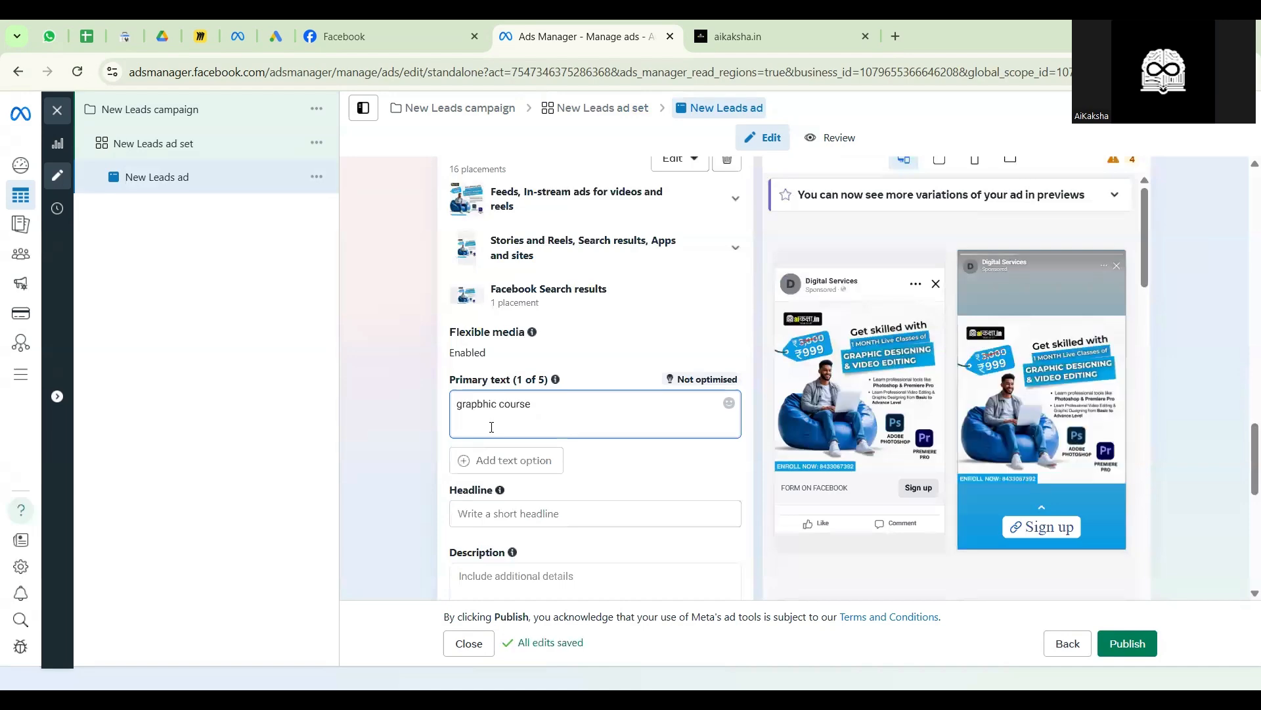
- Set the ad's headline to "fill the form now"
scroll(492, 427, "down", 3)
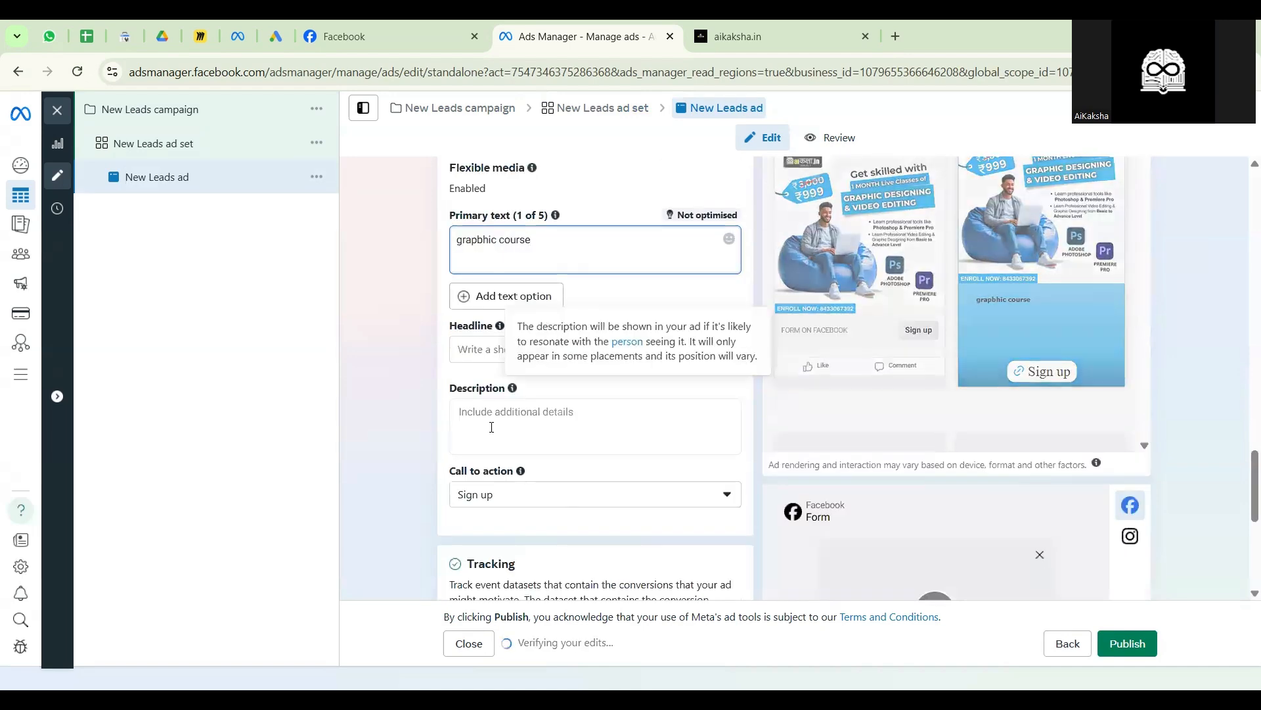
left_click(477, 348)
type("fill the form ")
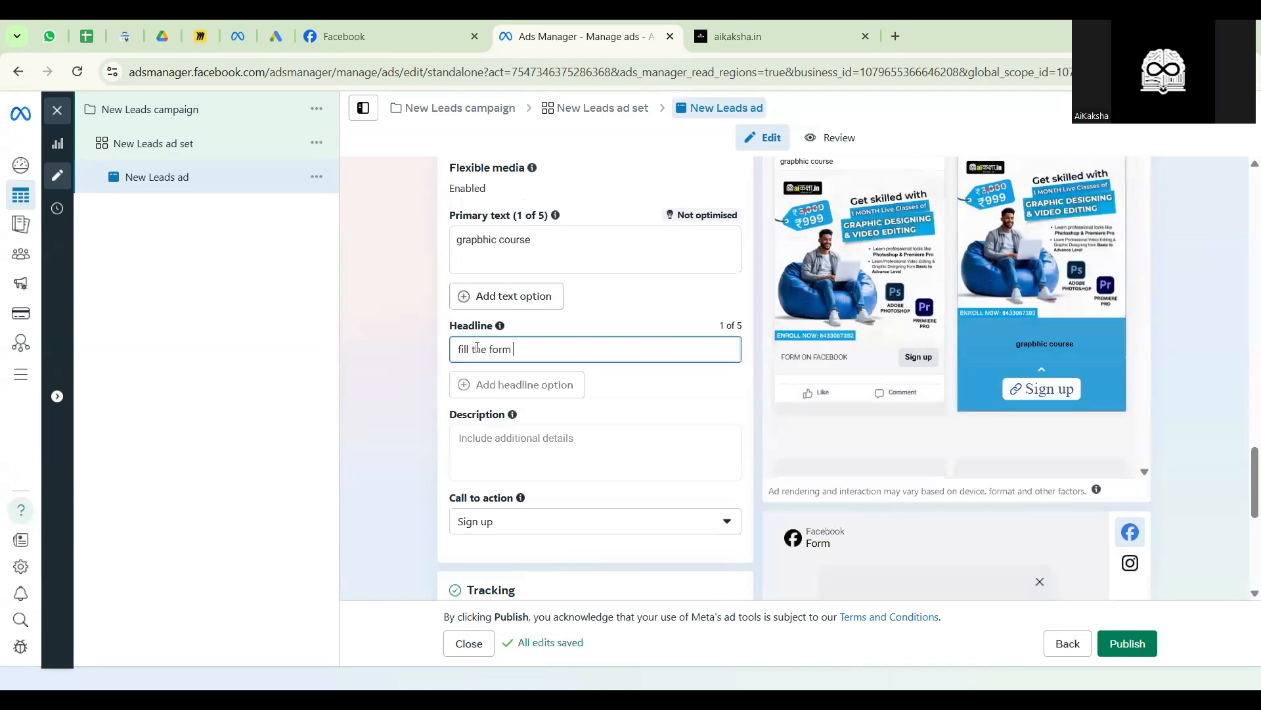
type("now")
left_click(402, 457)
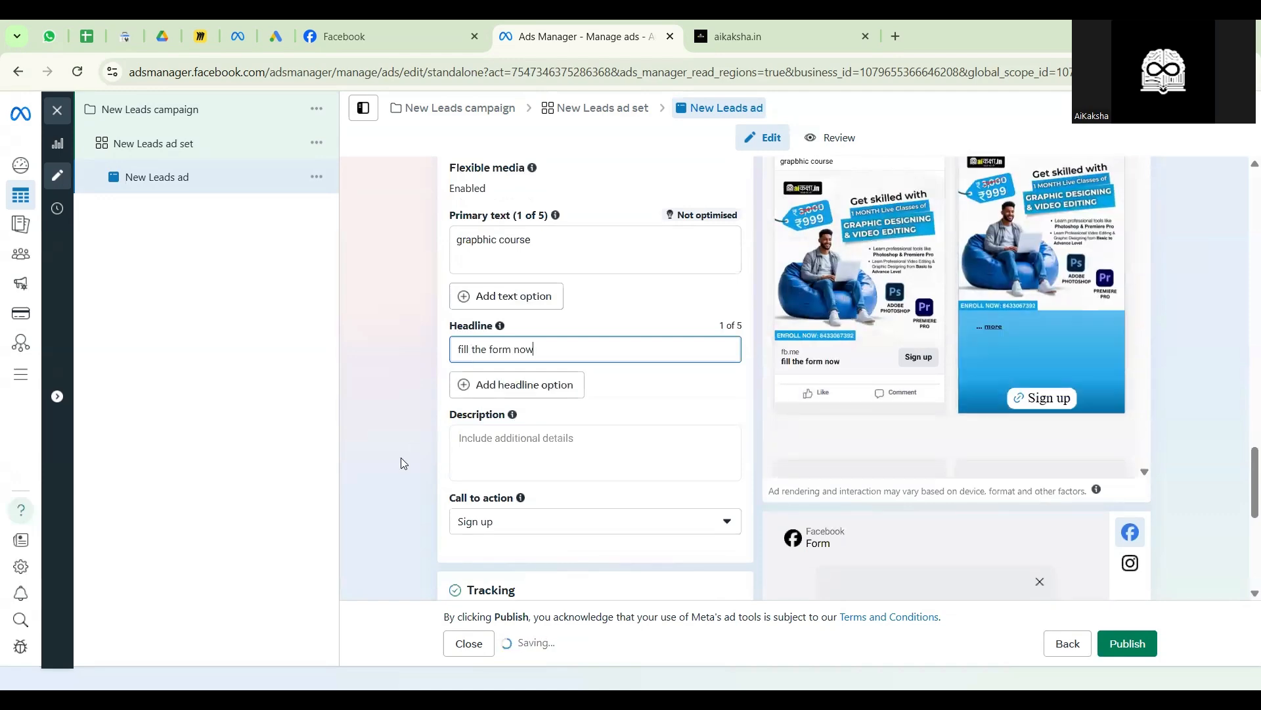
- Set the ad's call to action to Learn more
scroll(501, 375, "down", 3)
left_click(502, 358)
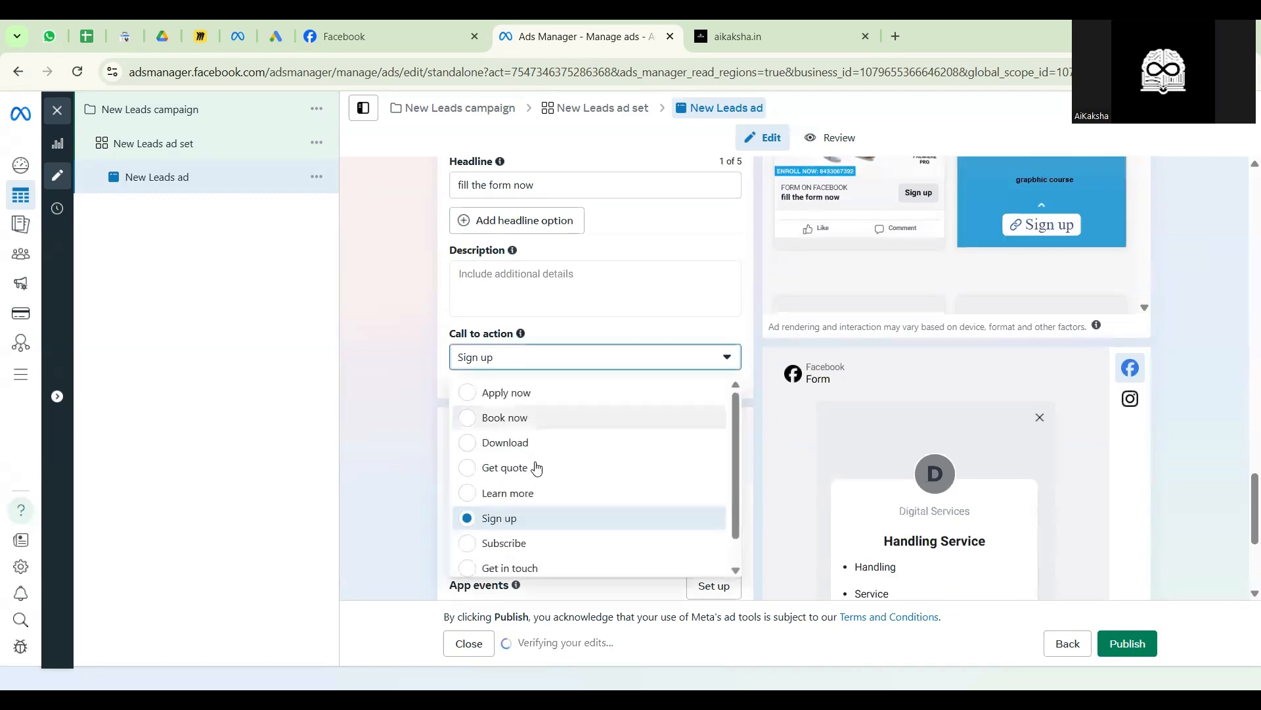
scroll(552, 513, "down", 1)
scroll(558, 466, "up", 1)
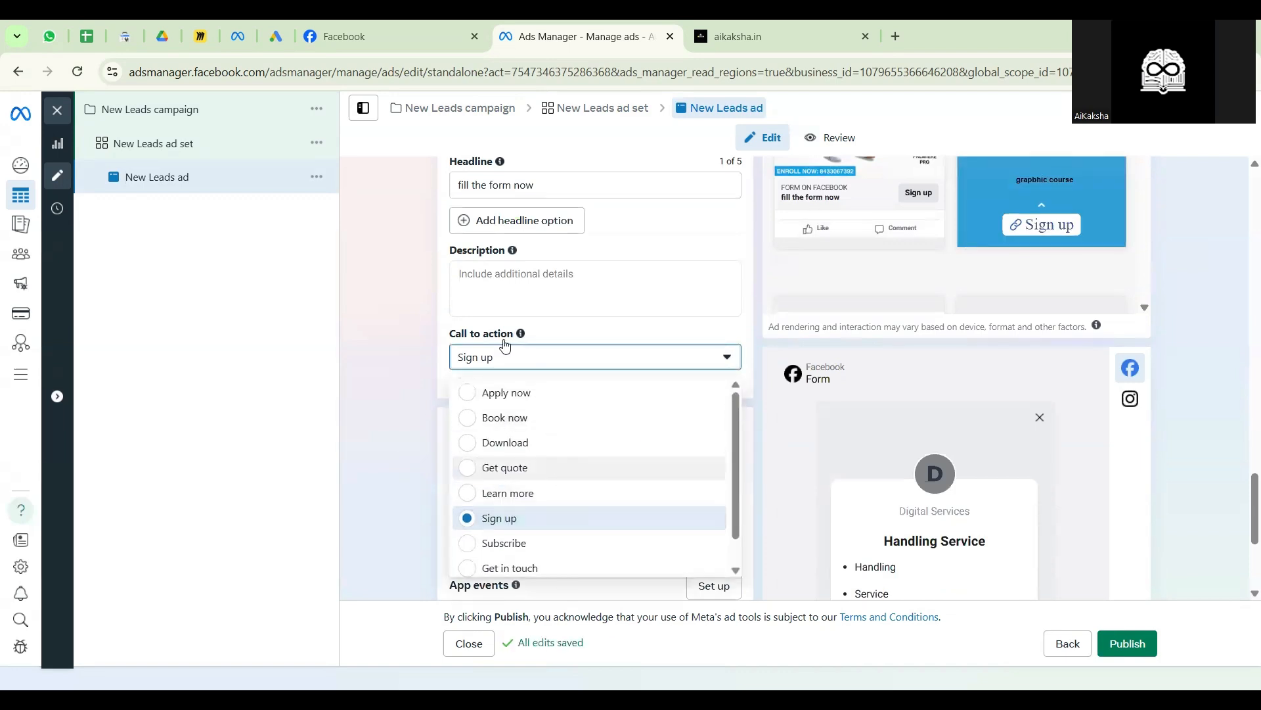
left_click(529, 498)
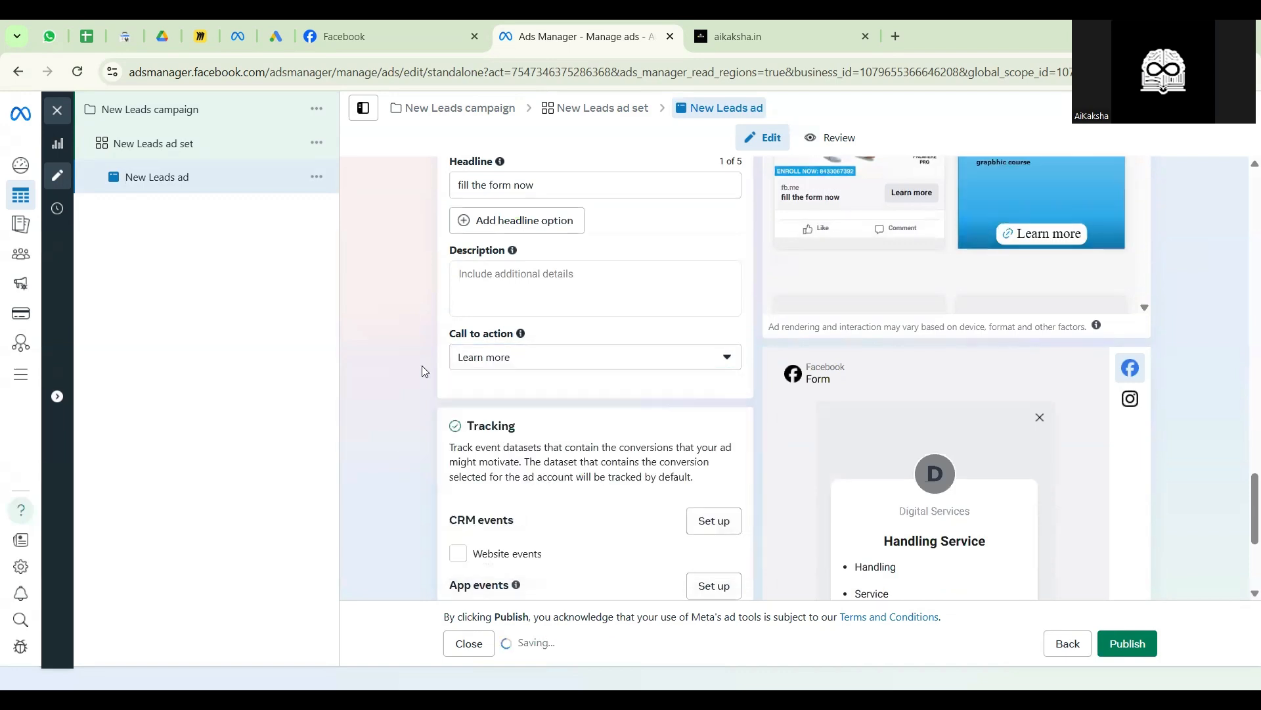
- Review the ad's setup, instant form selection and tracking settings, and page through the selected form's preview to its last page
scroll(749, 207, "up", 3)
scroll(749, 207, "up", 1)
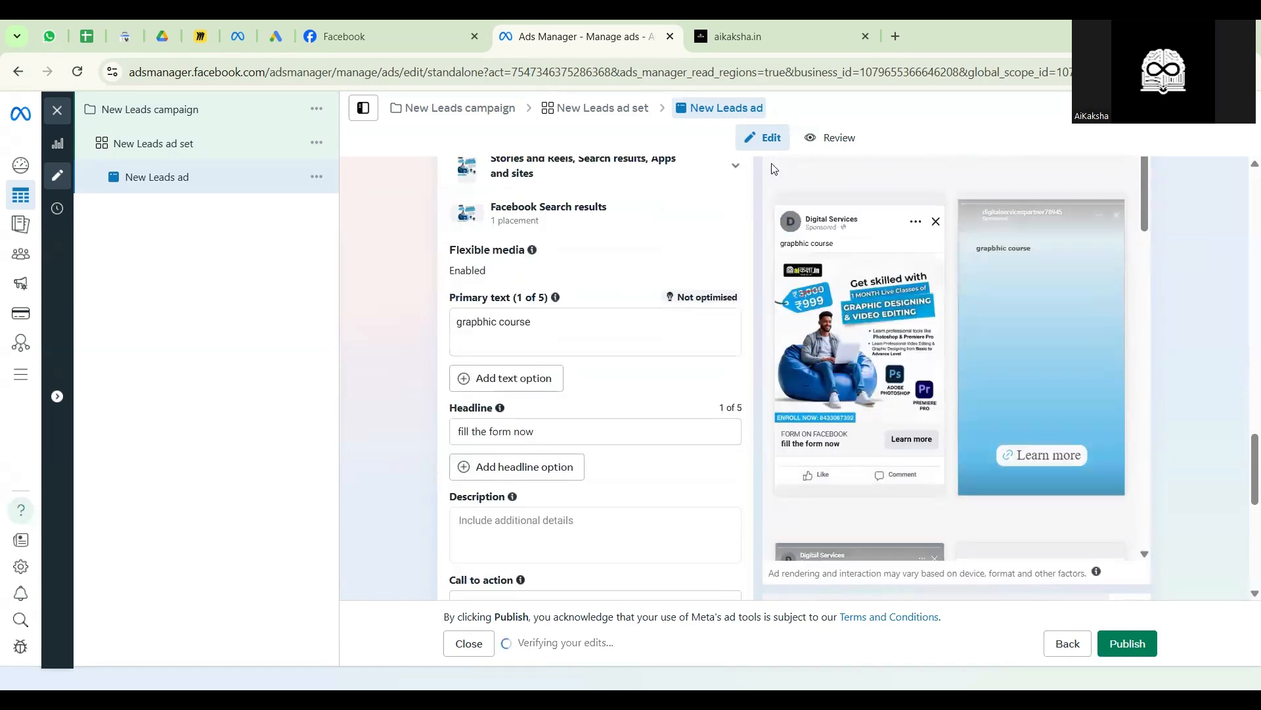
scroll(355, 431, "up", 9)
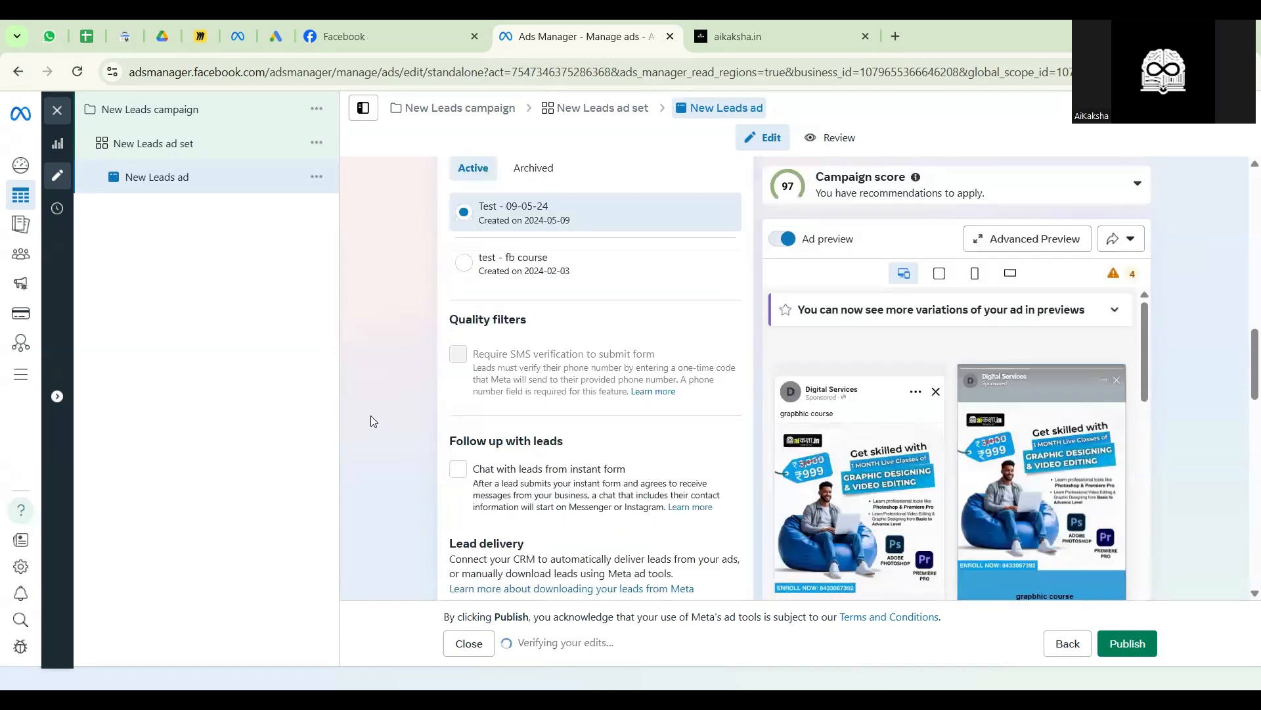
scroll(372, 412, "up", 9)
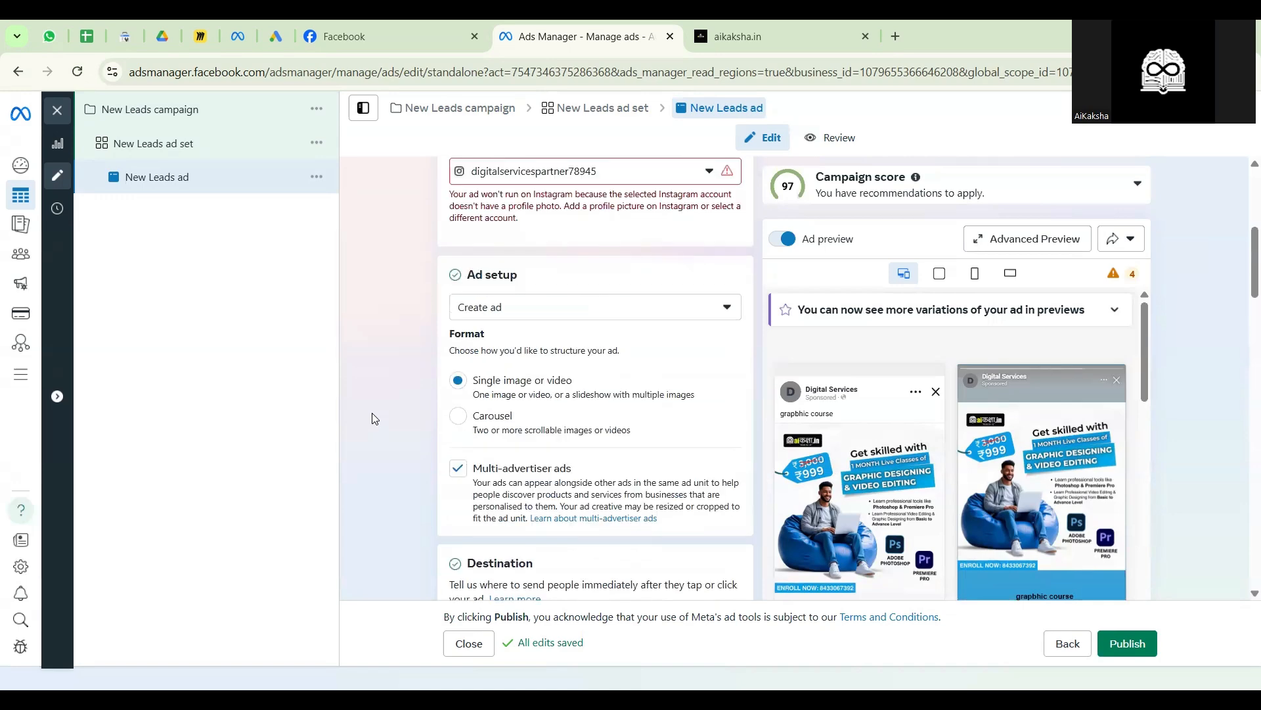
scroll(372, 412, "down", 5)
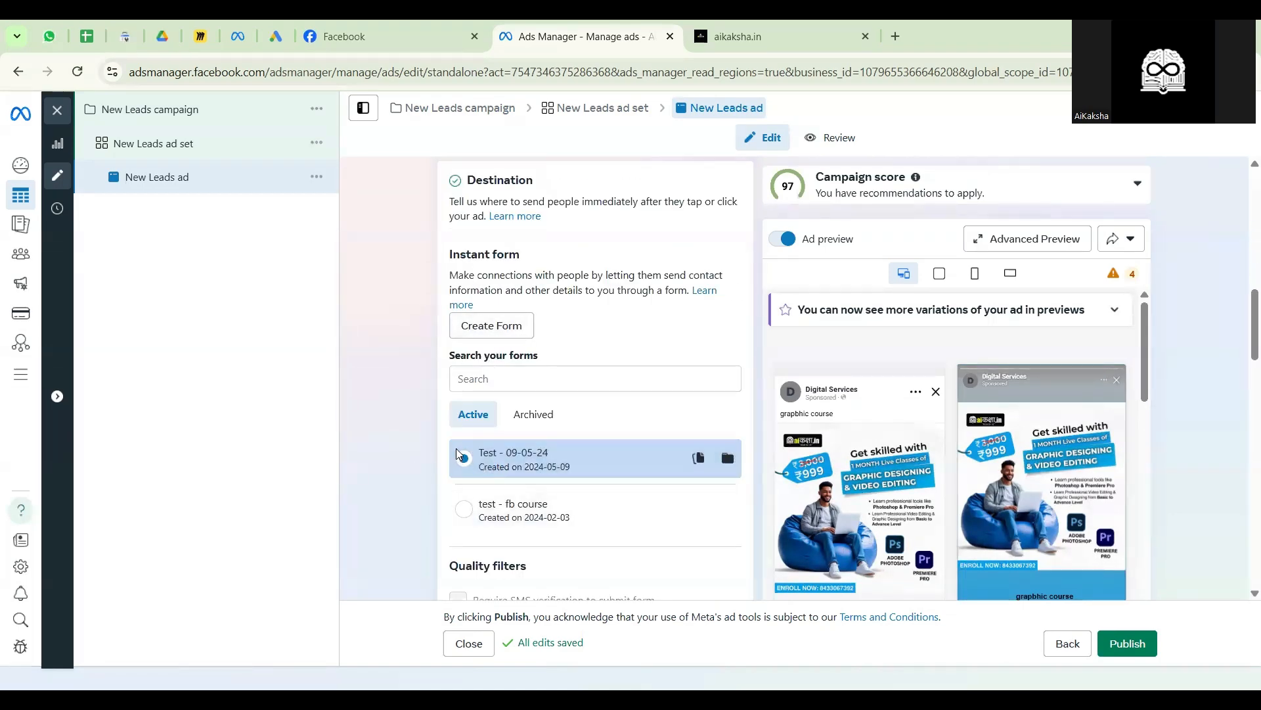
scroll(458, 454, "down", 8)
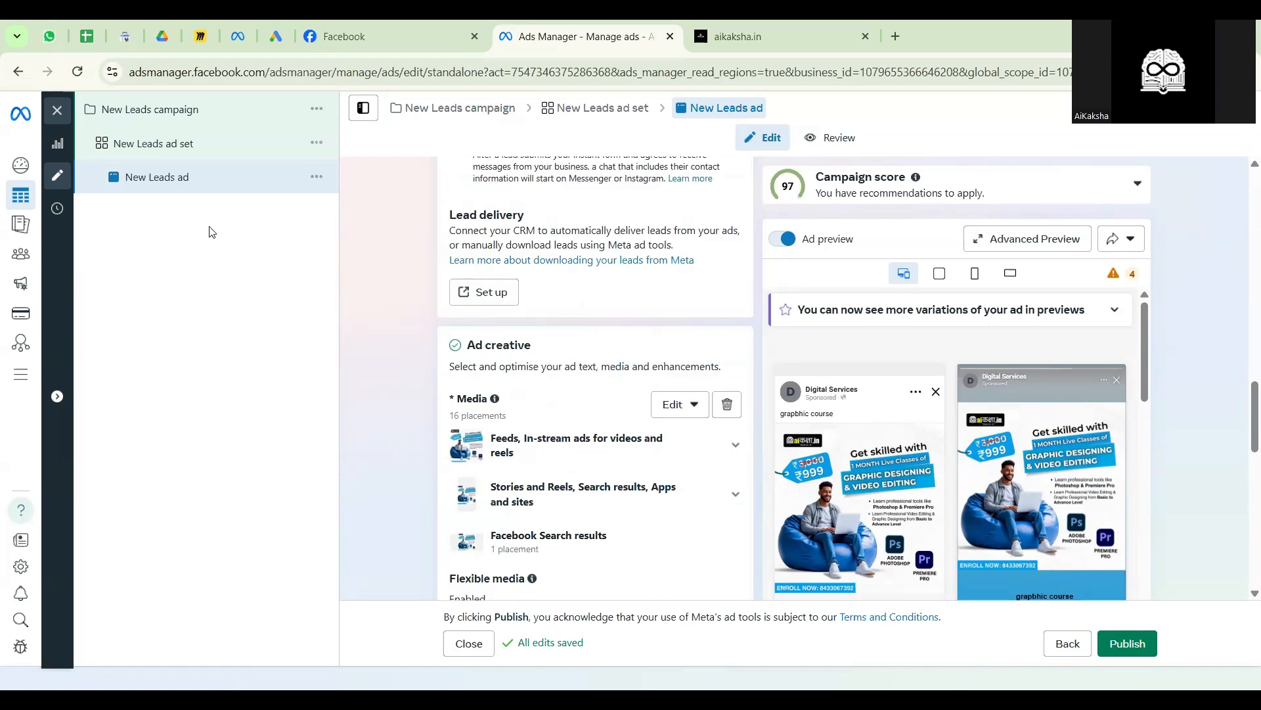
scroll(424, 414, "down", 10)
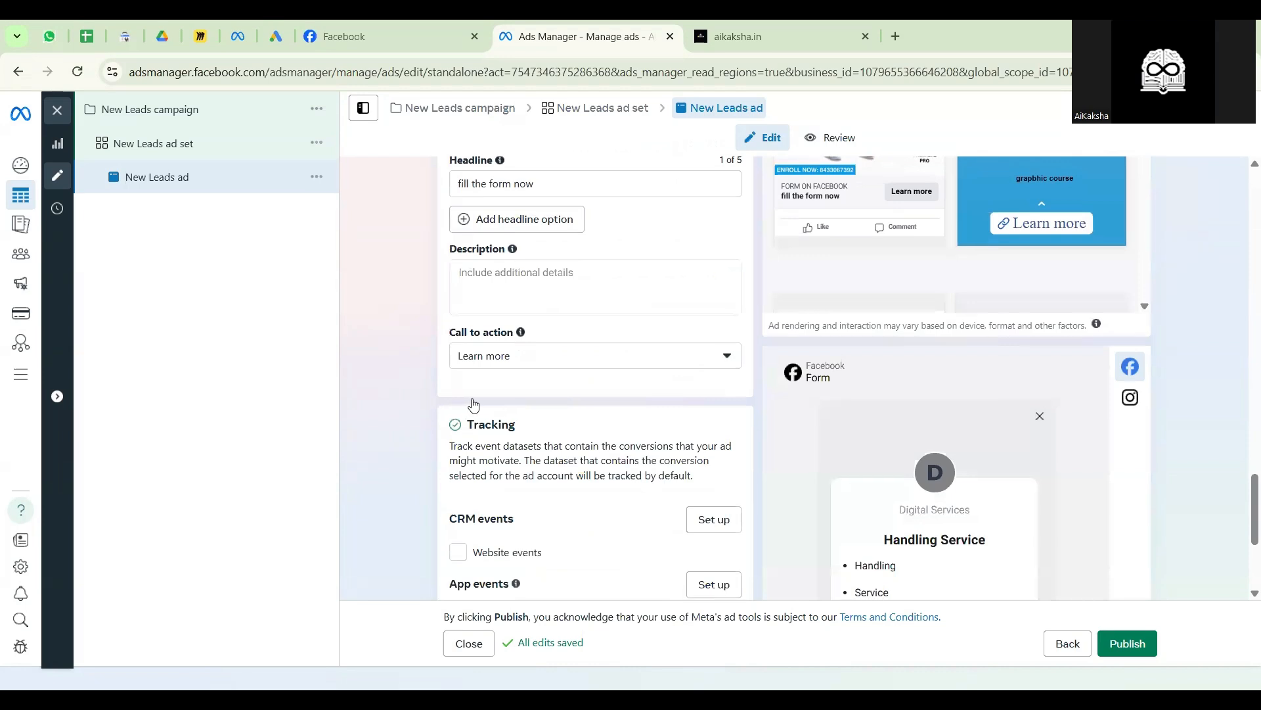
scroll(470, 403, "down", 4)
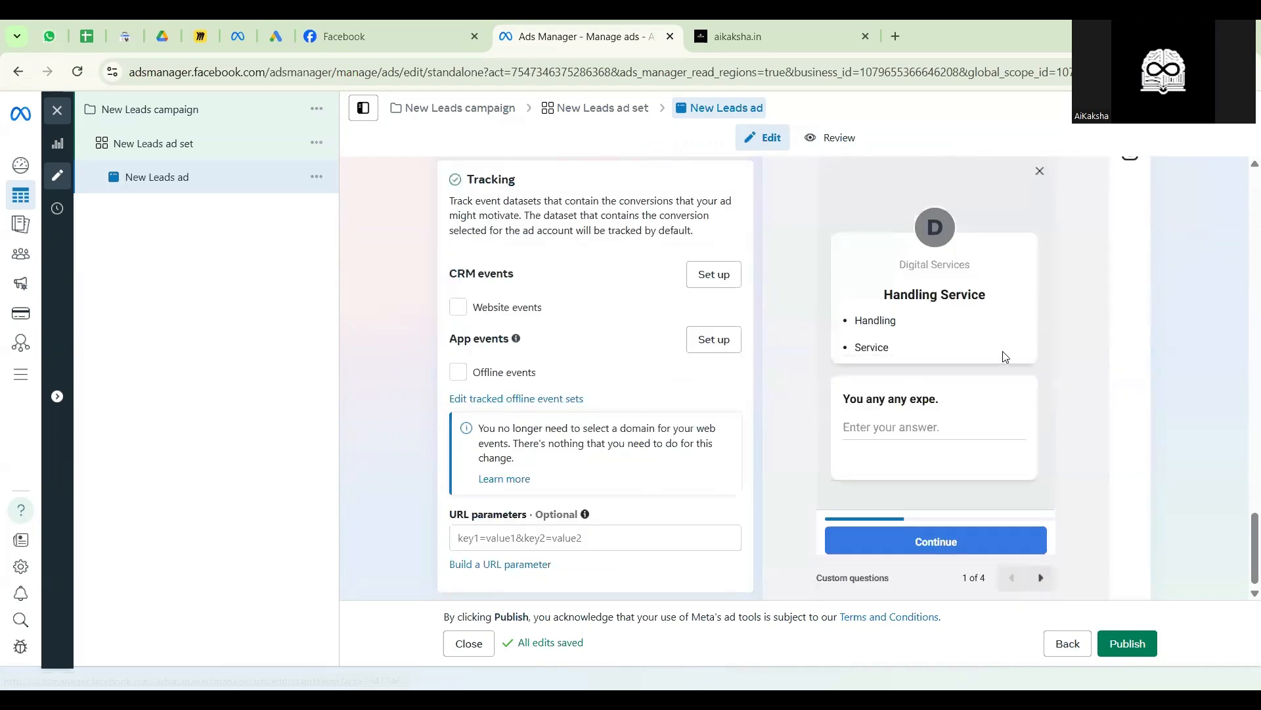
left_click(1038, 578)
left_click(1038, 578)
left_click(1037, 578)
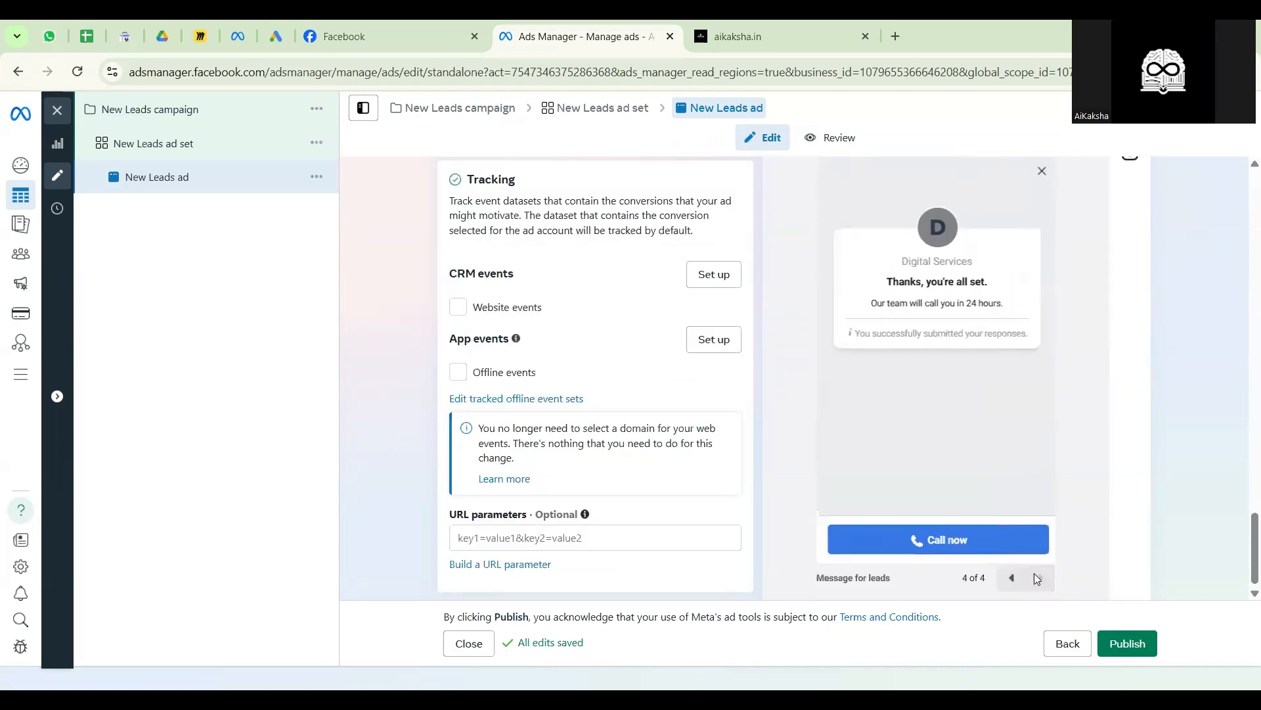
- Create a new instant form for the ad's destination and name it "batch 98"
scroll(414, 374, "up", 15)
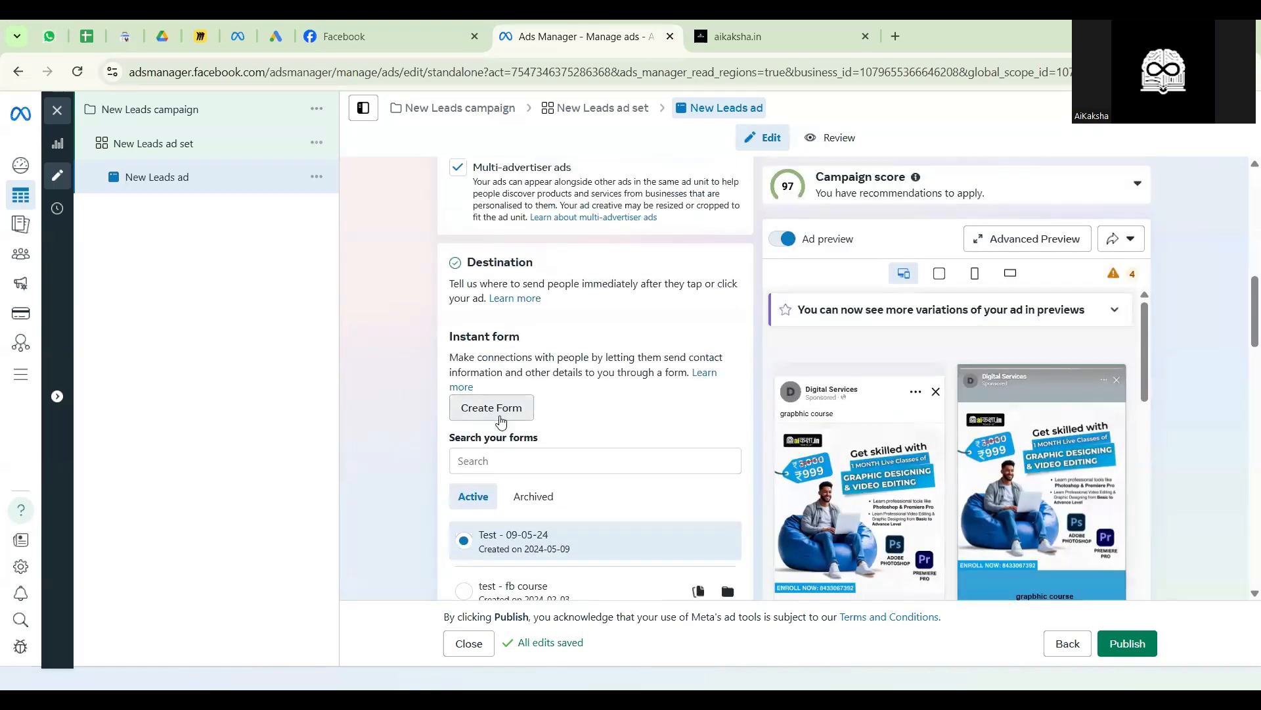
left_click(494, 408)
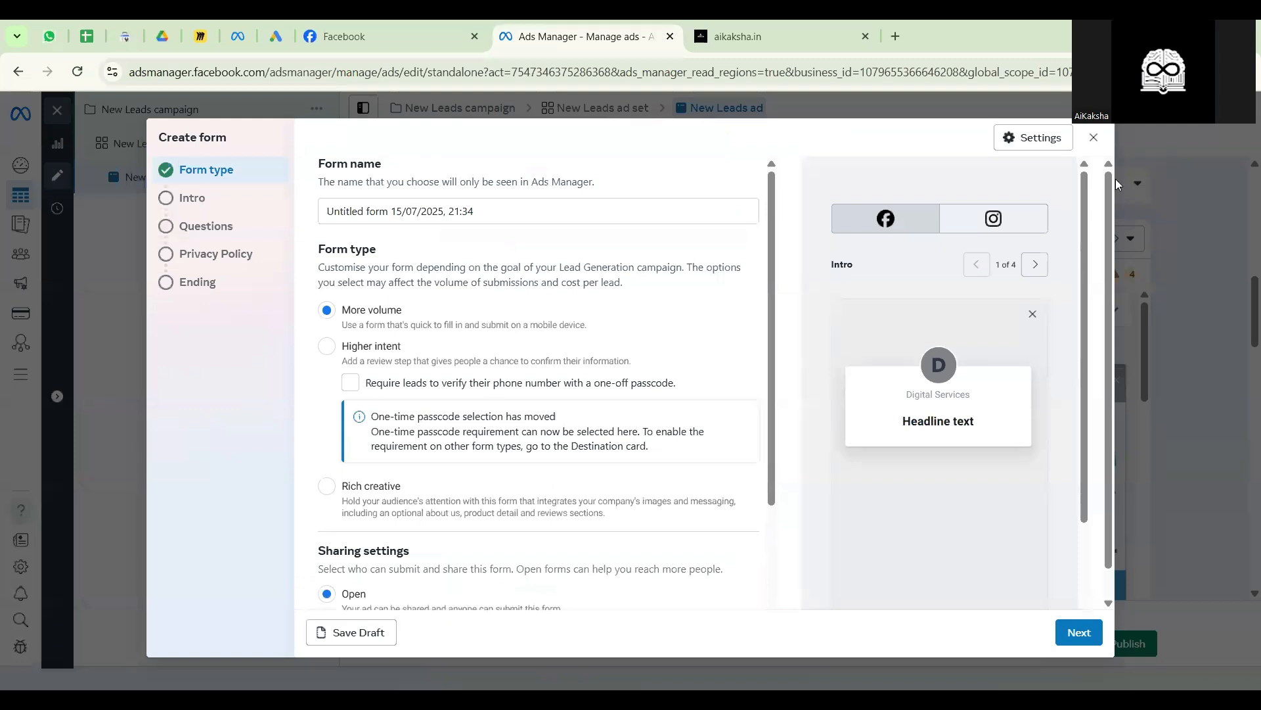
triple_click(467, 211)
type("batch 98")
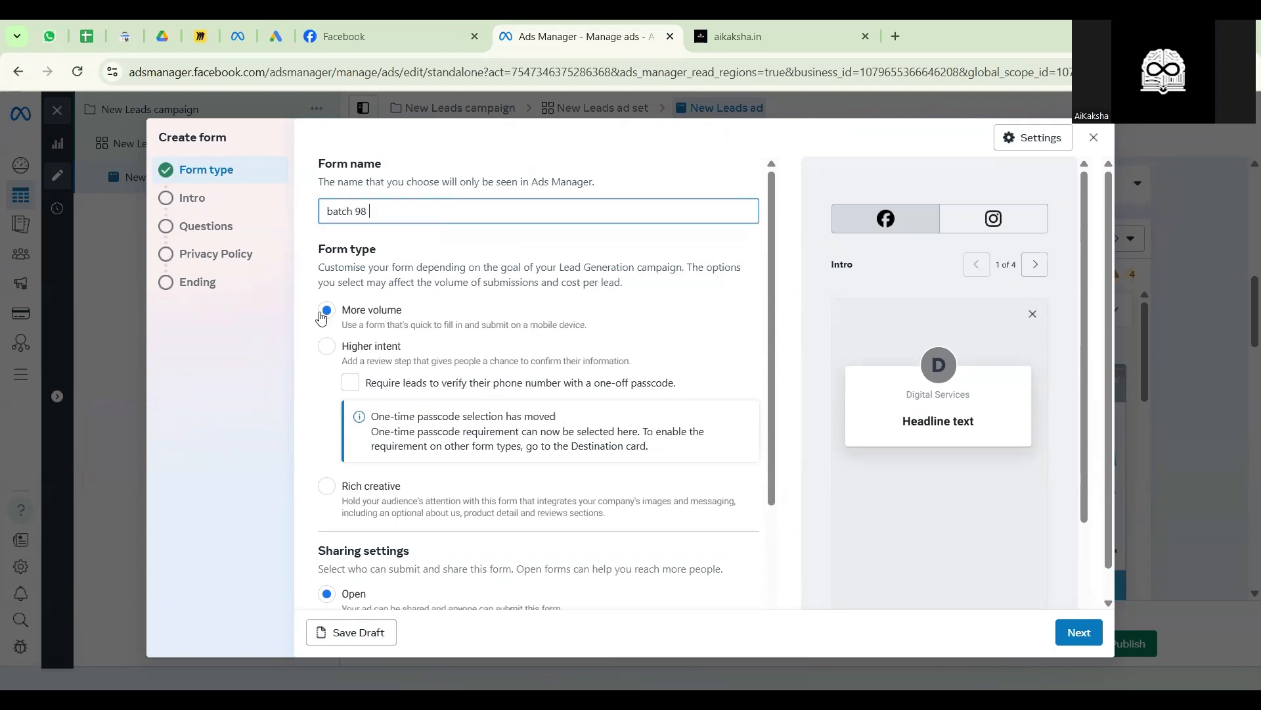
- Set the form's sharing to Restricted and turn off flexible form delivery
scroll(353, 286, "down", 1)
scroll(358, 316, "down", 5)
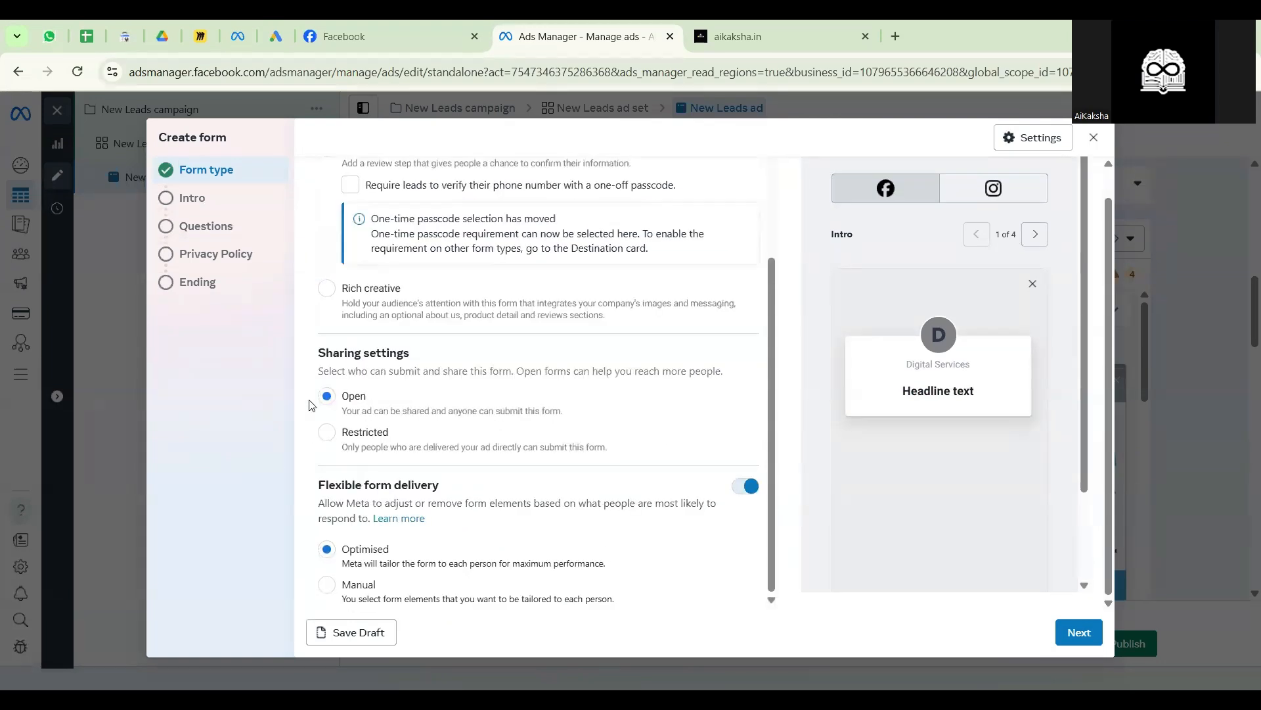
left_click(324, 433)
left_click(746, 487)
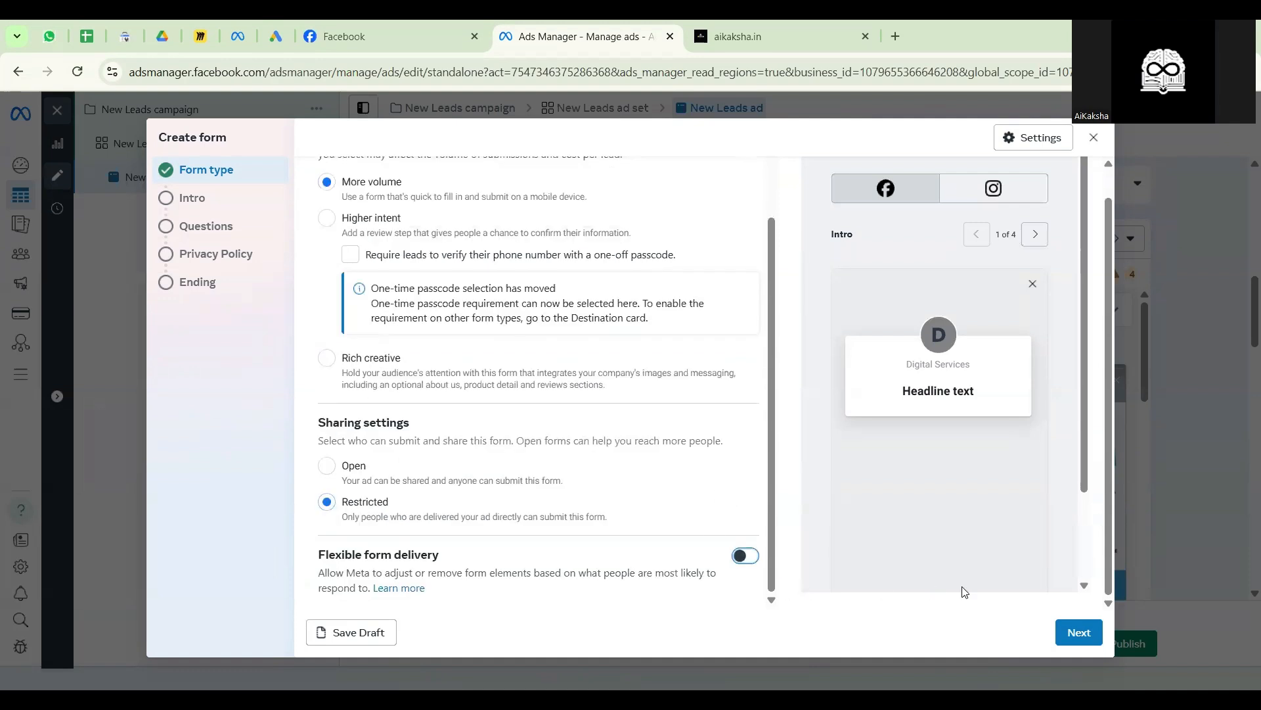
- Continue to the form's intro and enable a background image that uses the image from the ad
left_click(1075, 631)
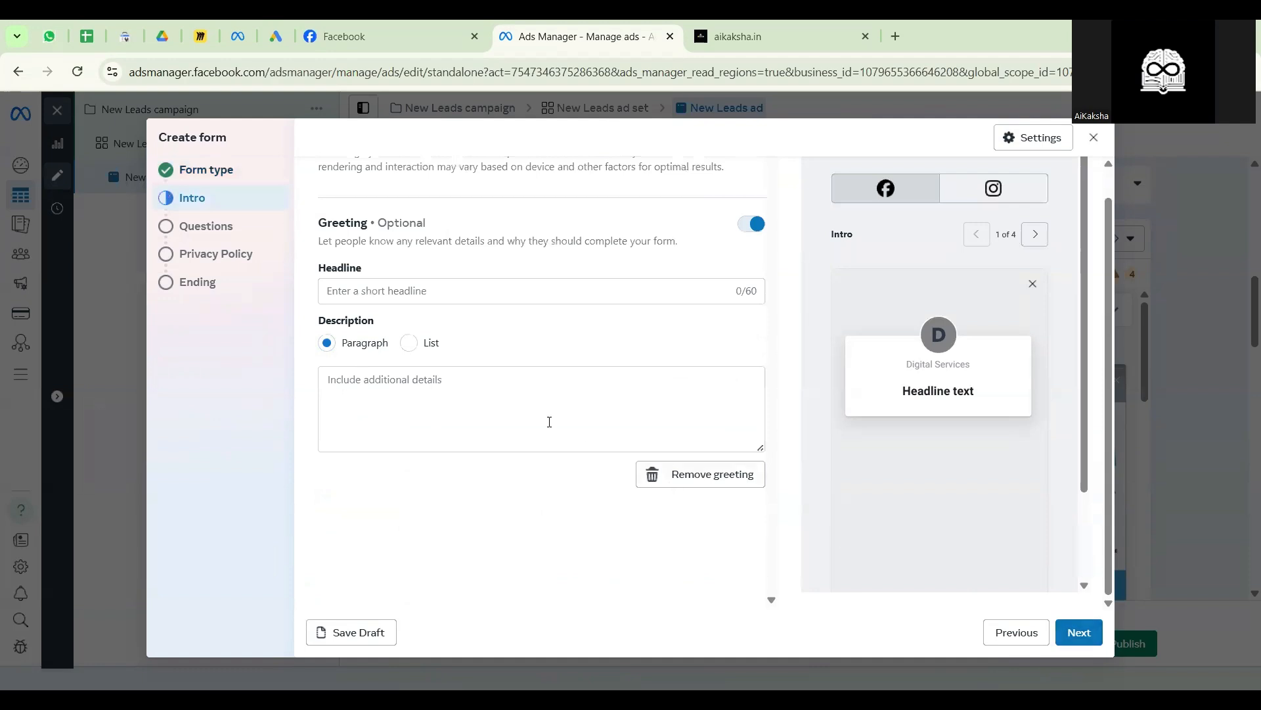
scroll(534, 380, "up", 1)
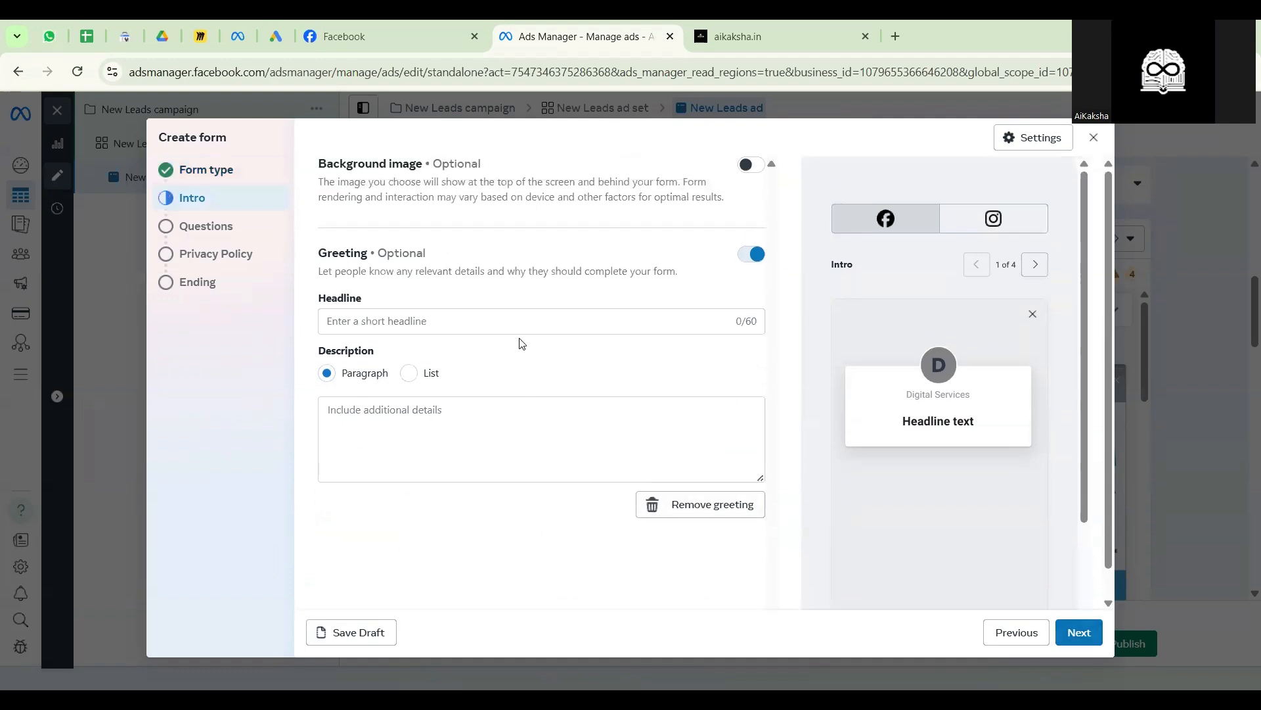
left_click(746, 165)
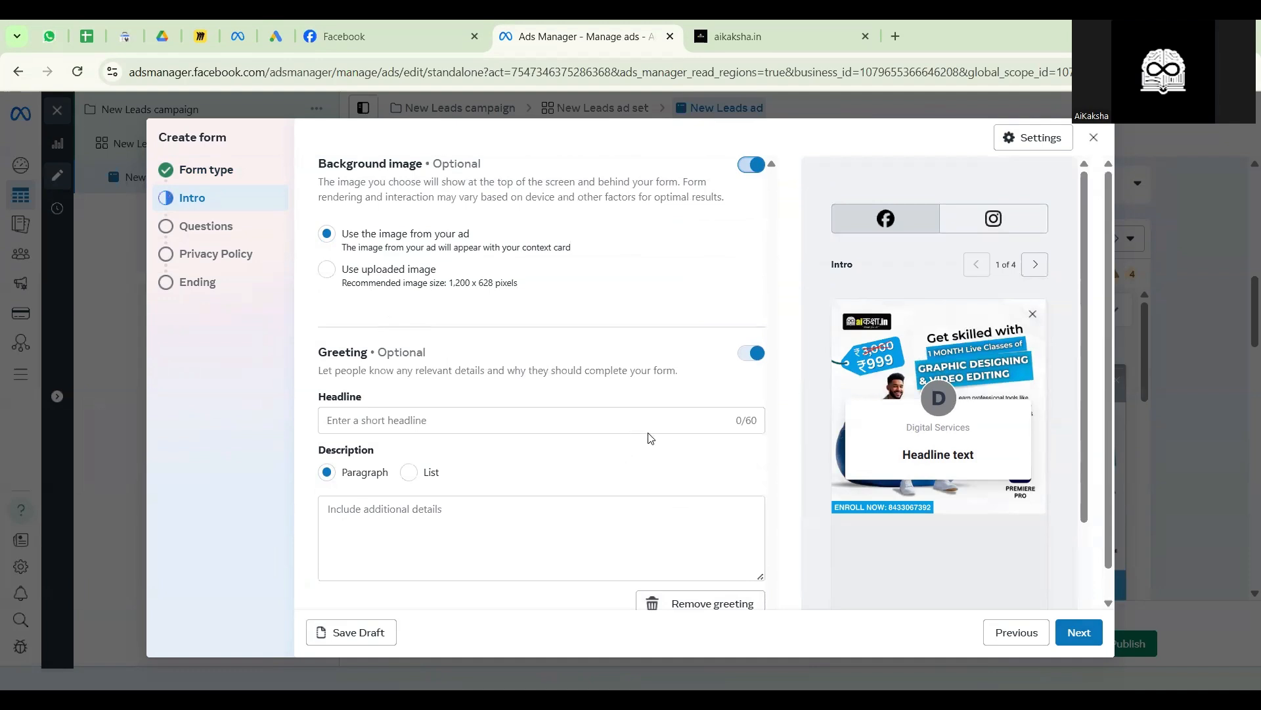
- Set the greeting headline of the form's intro to "Welcome to Ai Kaksha"
left_click(357, 421)
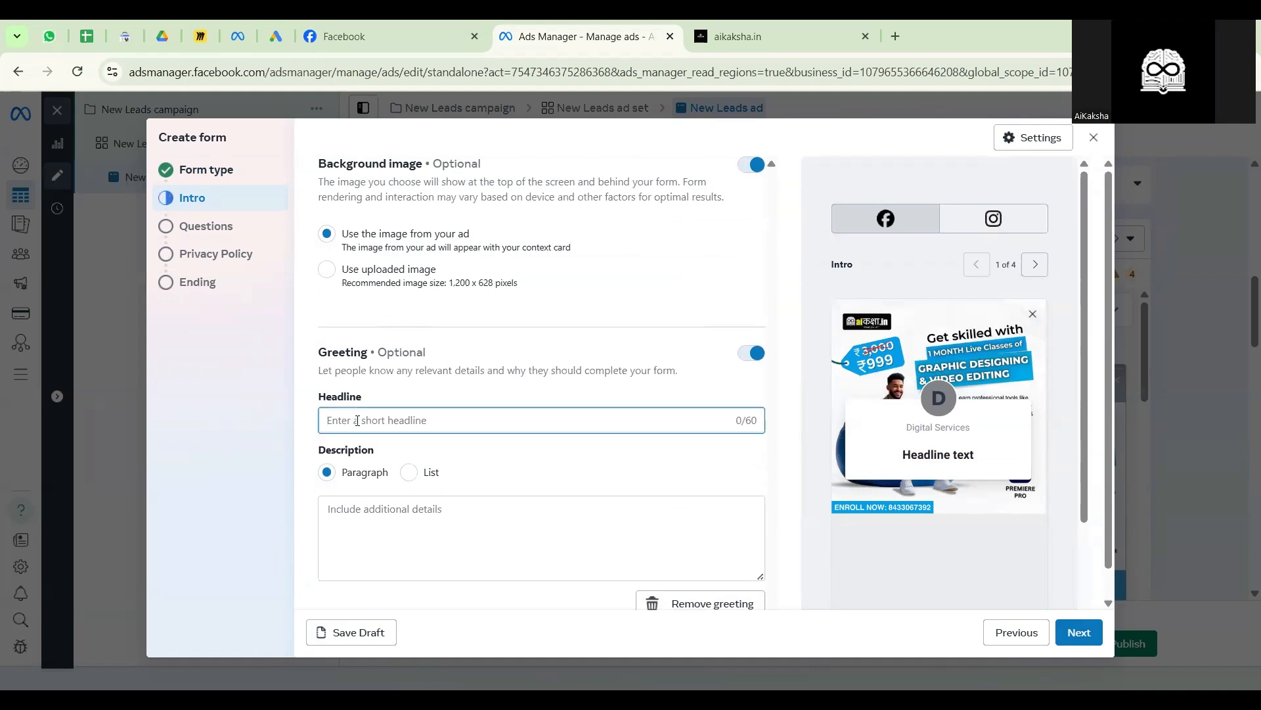
type("Welcome ")
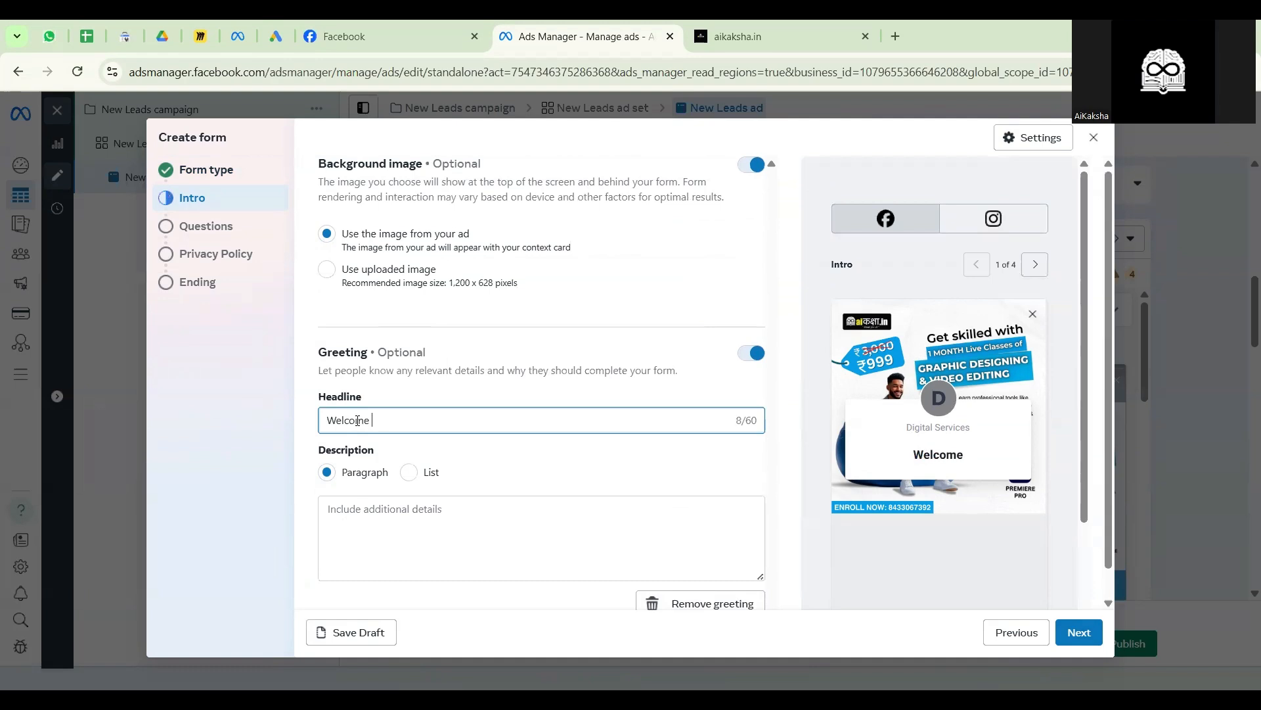
type("to ai ak")
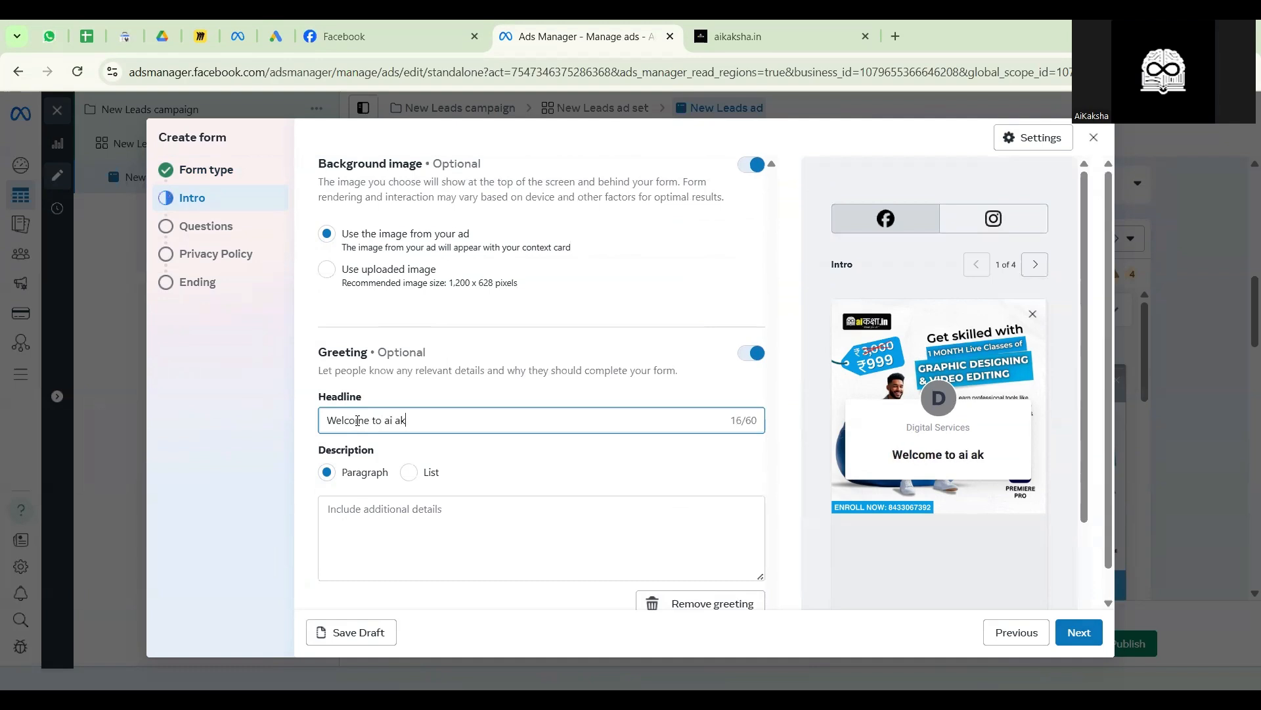
key("BackSpace")
key("BackSpace")
key("BackSpace")
key("BackSpace")
key("BackSpace")
type("Ai A")
key("BackSpace")
type("Kak")
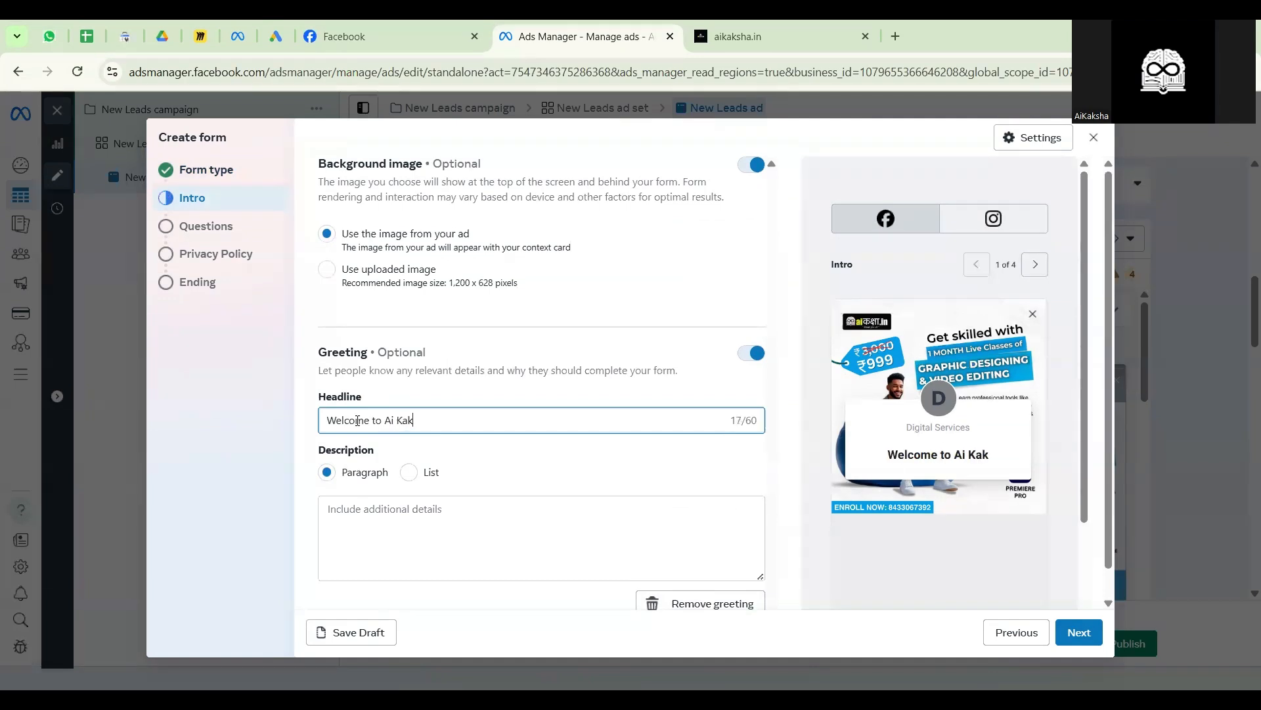
type("sha")
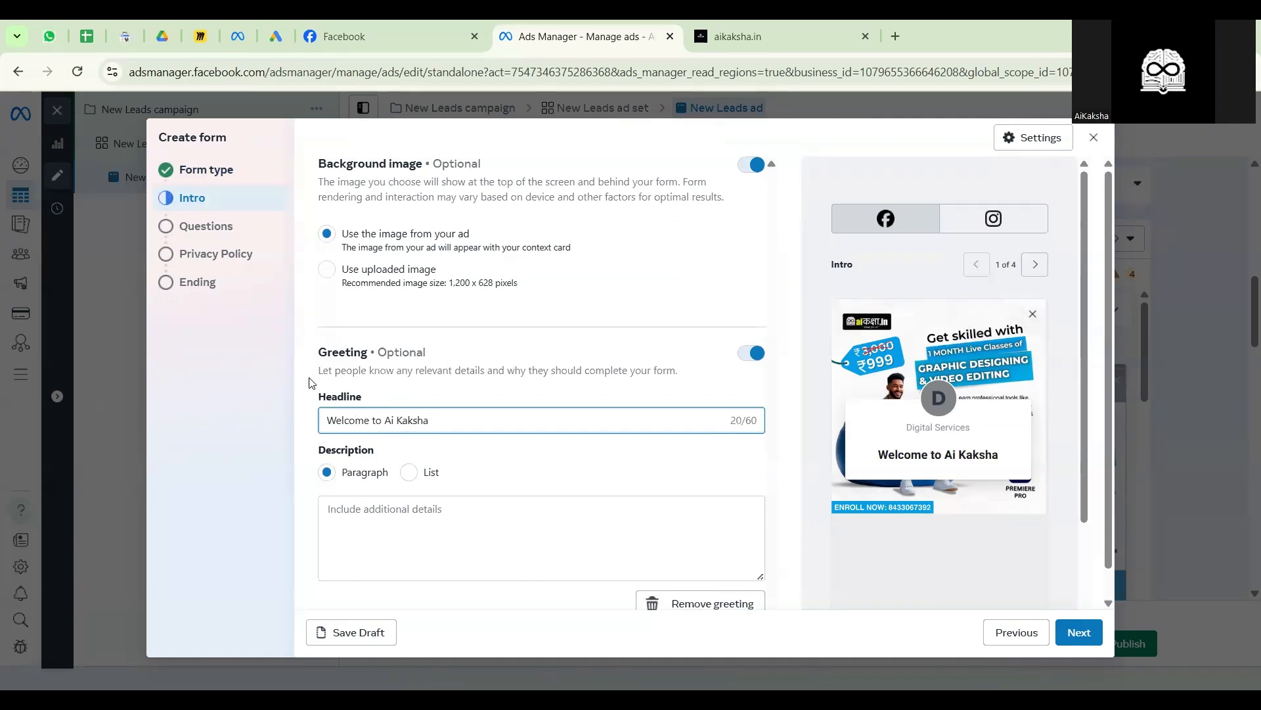
- Make the greeting description a list with the entries "Live Batch" and "At just 999"
scroll(345, 393, "down", 1)
left_click(407, 447)
scroll(405, 458, "down", 1)
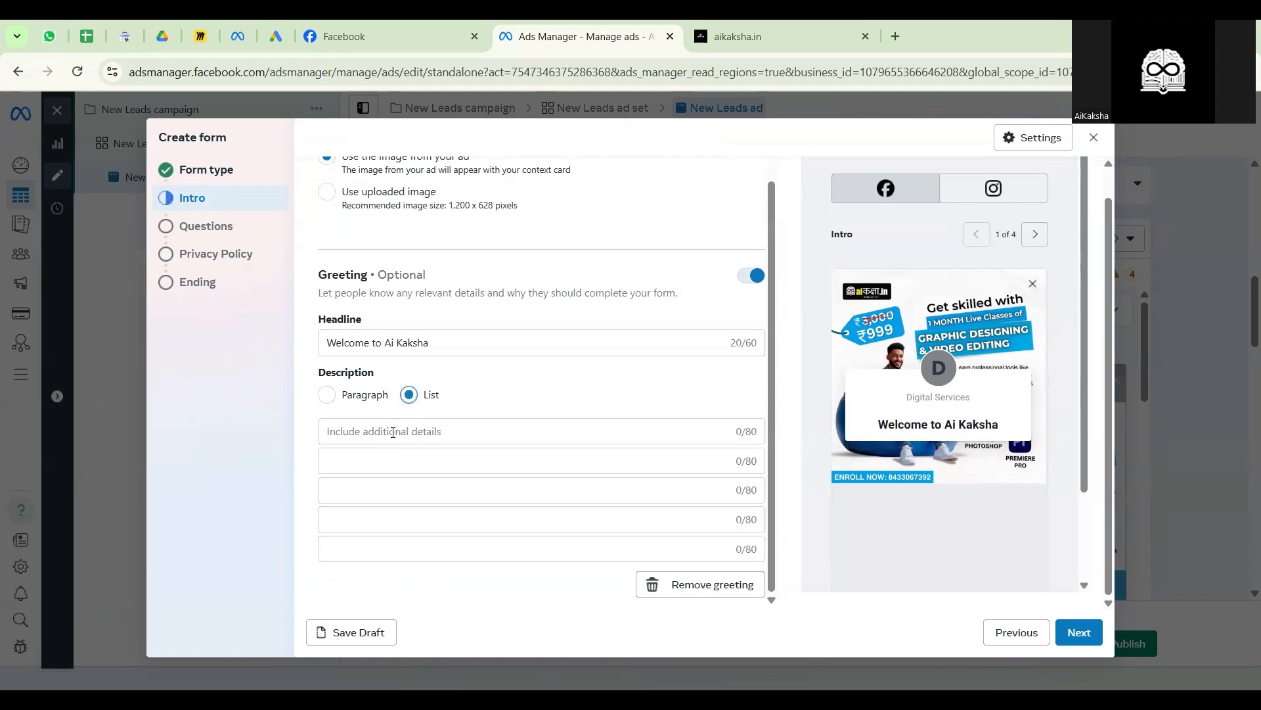
left_click(375, 435)
type("F")
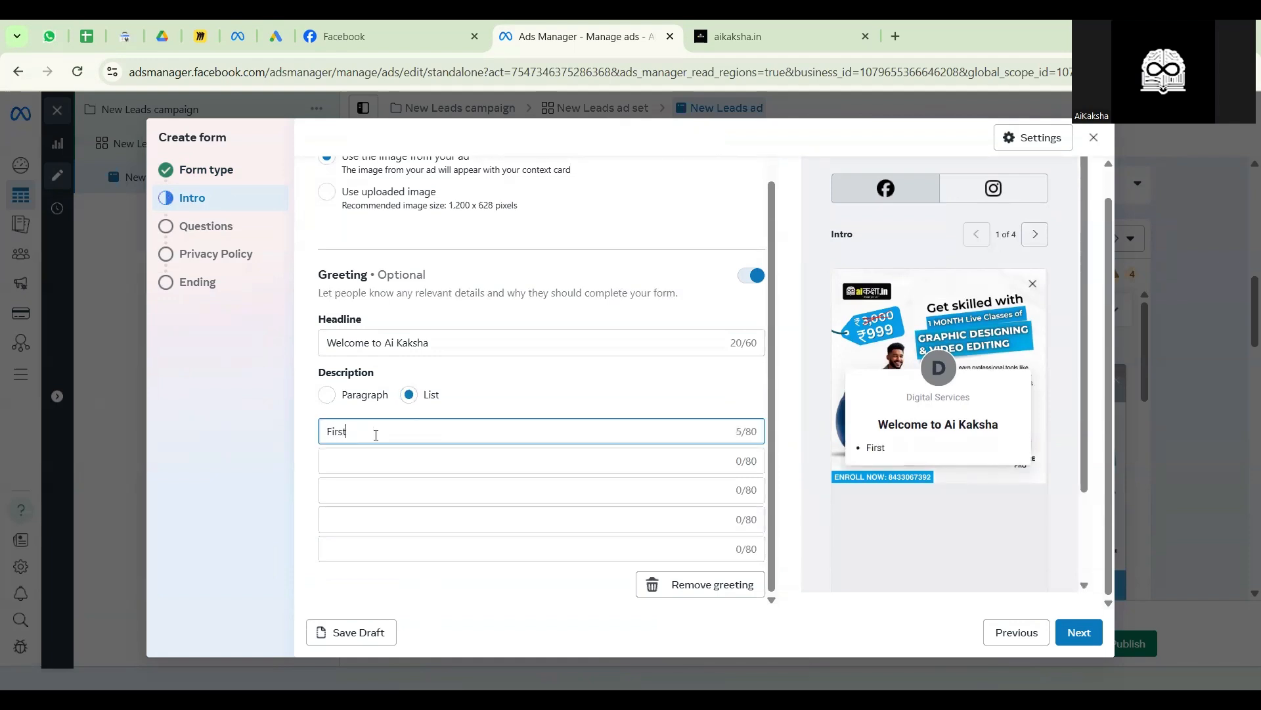
type("irs")
key("BackSpace")
key("BackSpace")
key("BackSpace")
key("BackSpace")
type("Li")
left_click(338, 462)
type("At just")
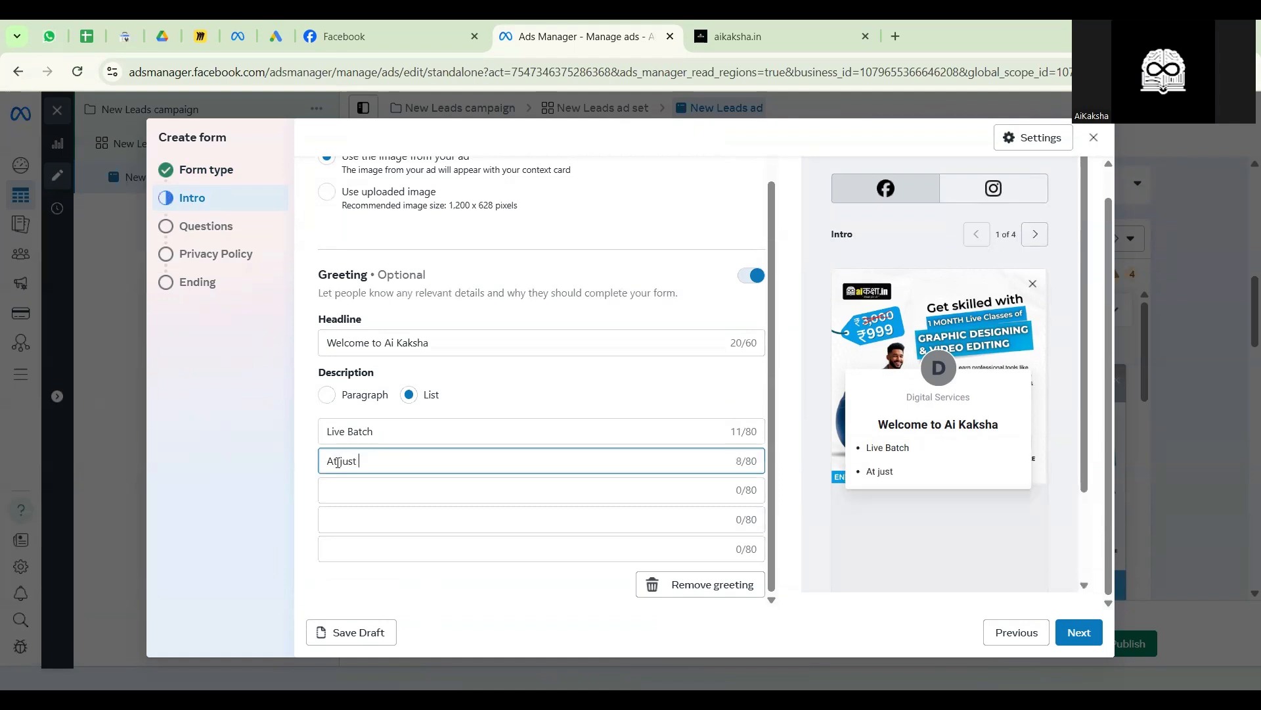
type(" 999")
- Continue to the form's questions and add a multiple-choice question that reads "Interested In ?"
left_click(1079, 632)
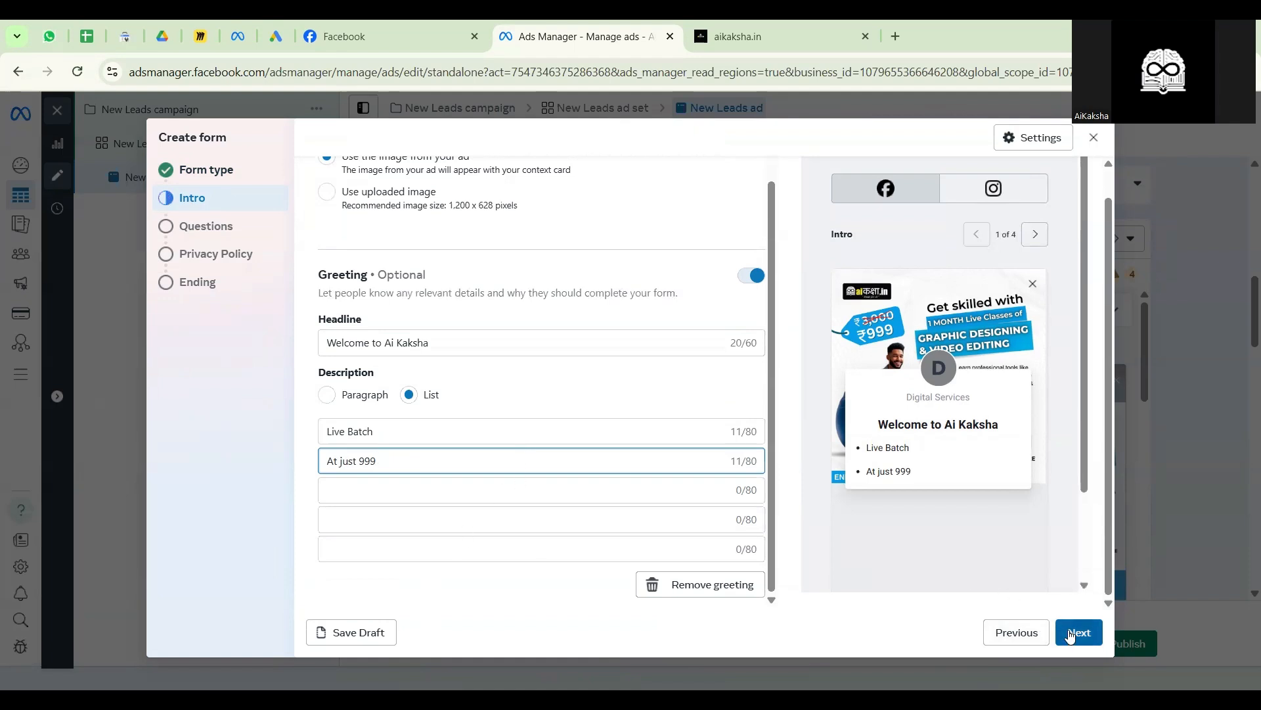
scroll(557, 409, "up", 1)
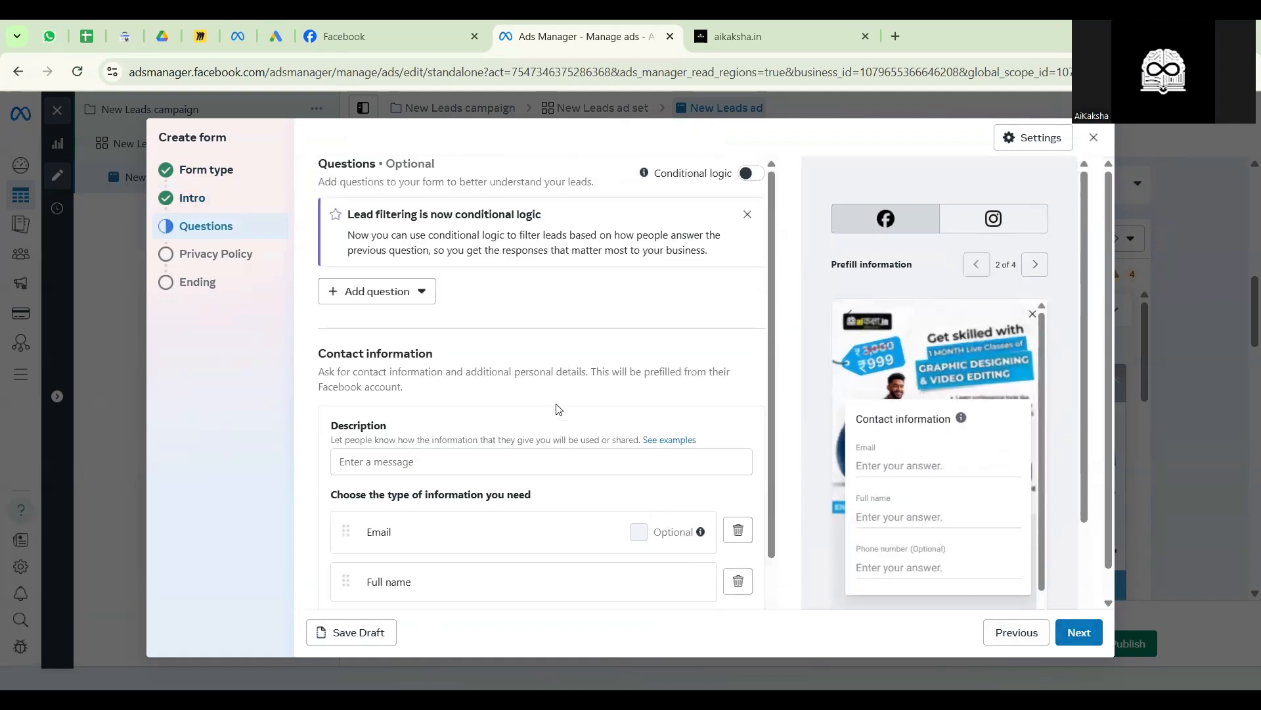
left_click(358, 291)
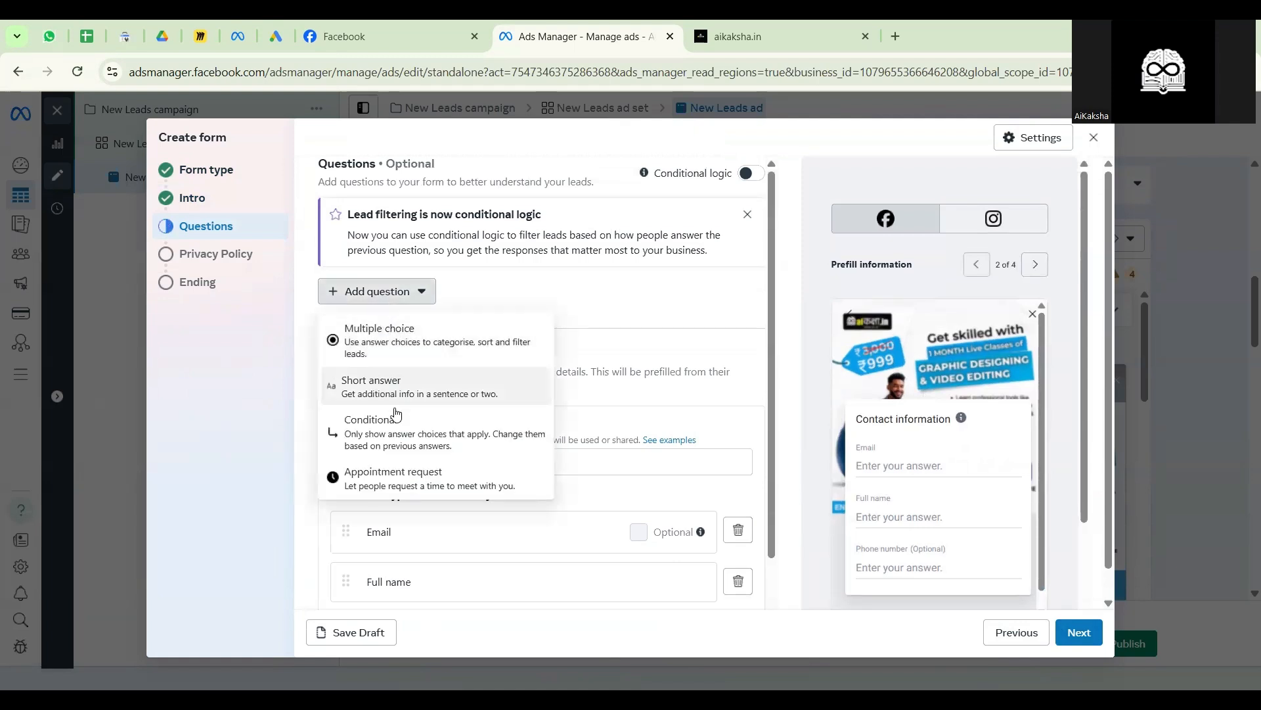
left_click(388, 342)
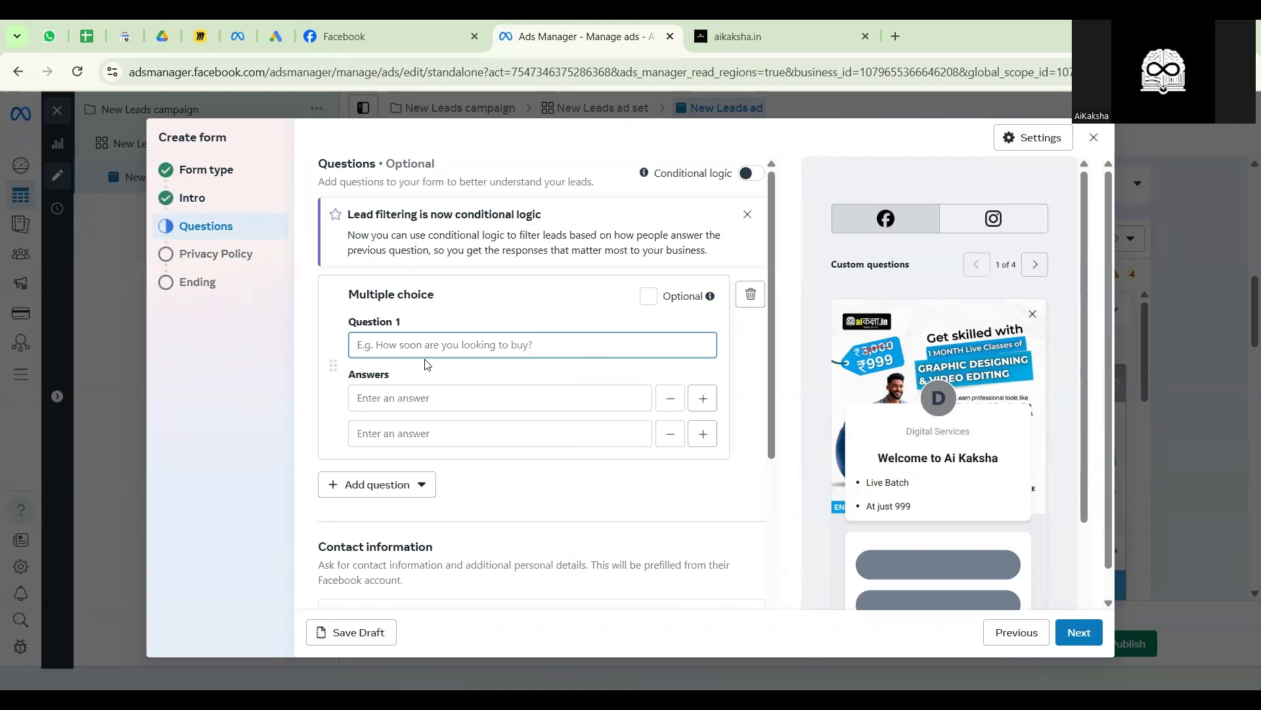
type("Int")
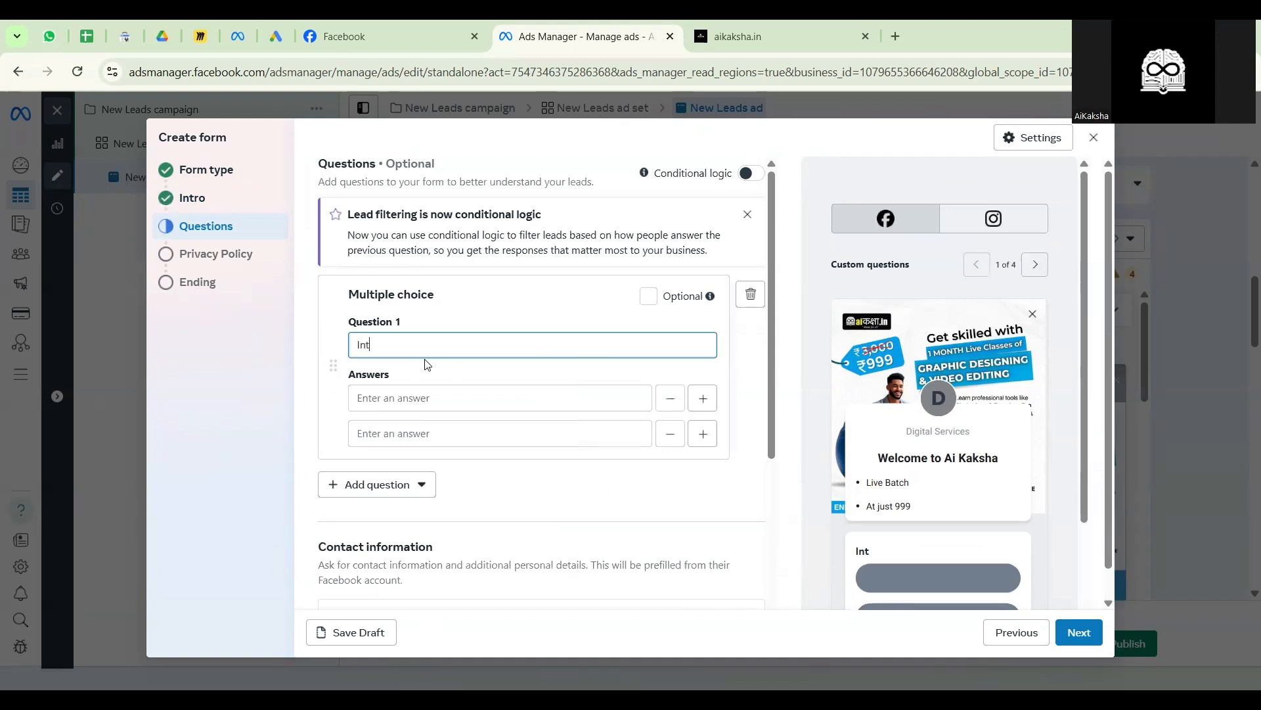
type("erested In")
- Enter "Meta Ads" and "Graphic" as the two answers of the "Interested In ?" question
left_click(387, 399)
type("M")
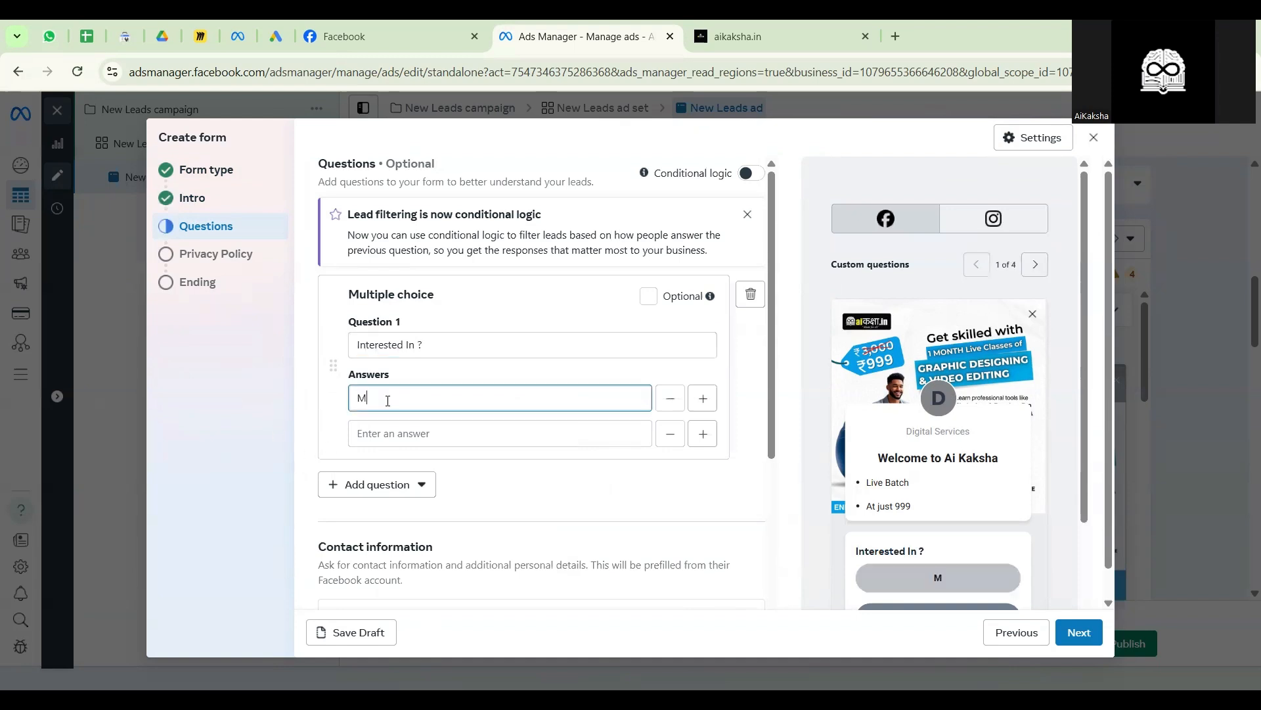
type("eta Ads")
left_click(442, 346)
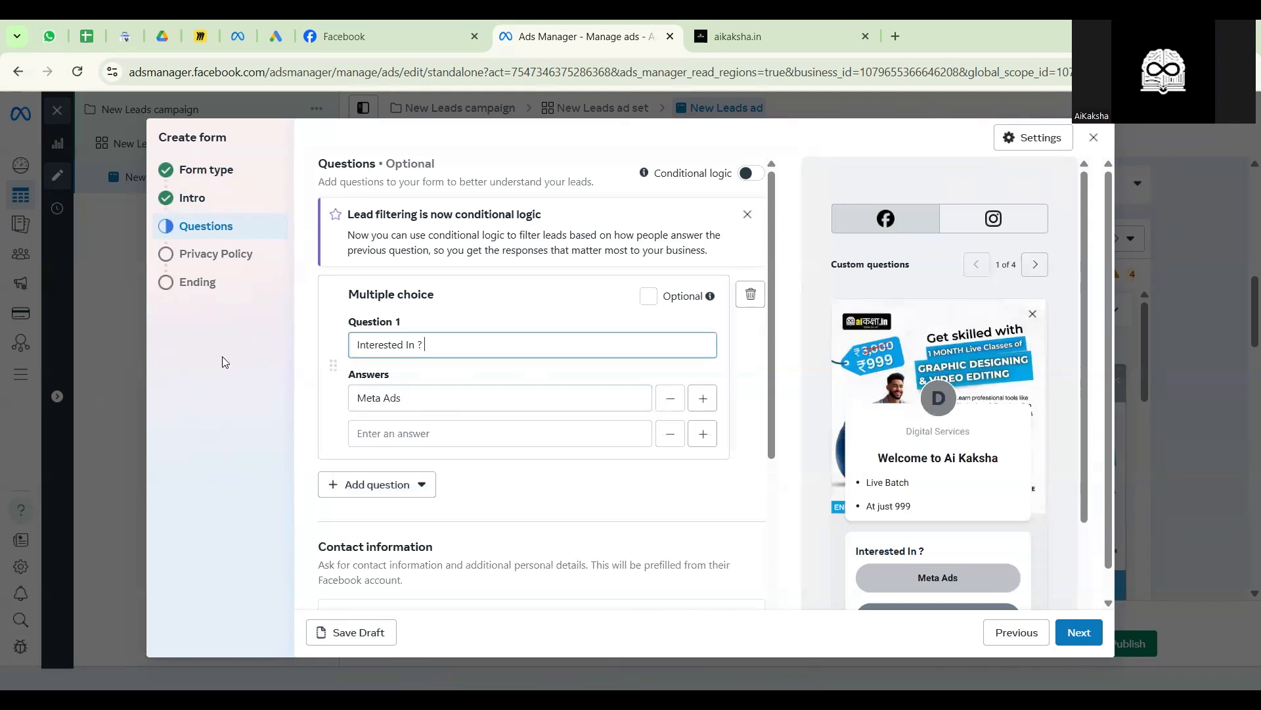
key("ctrl+a")
left_click(395, 435)
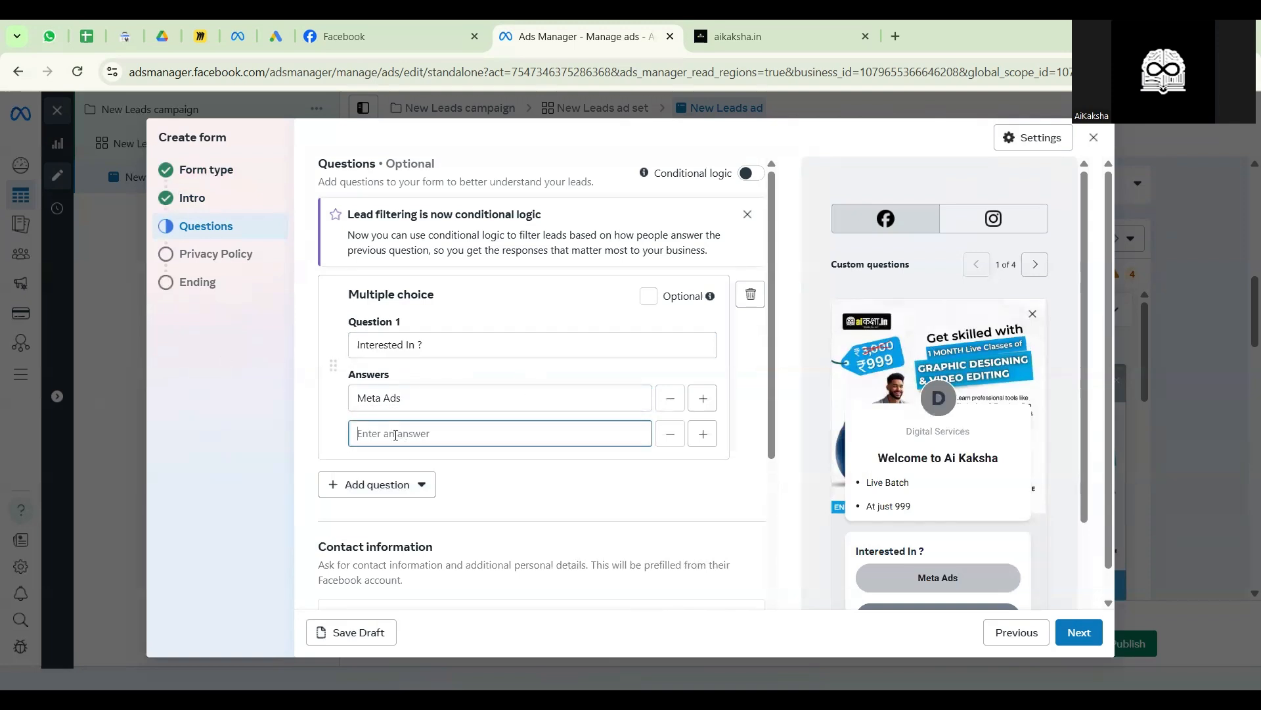
type("Graphic")
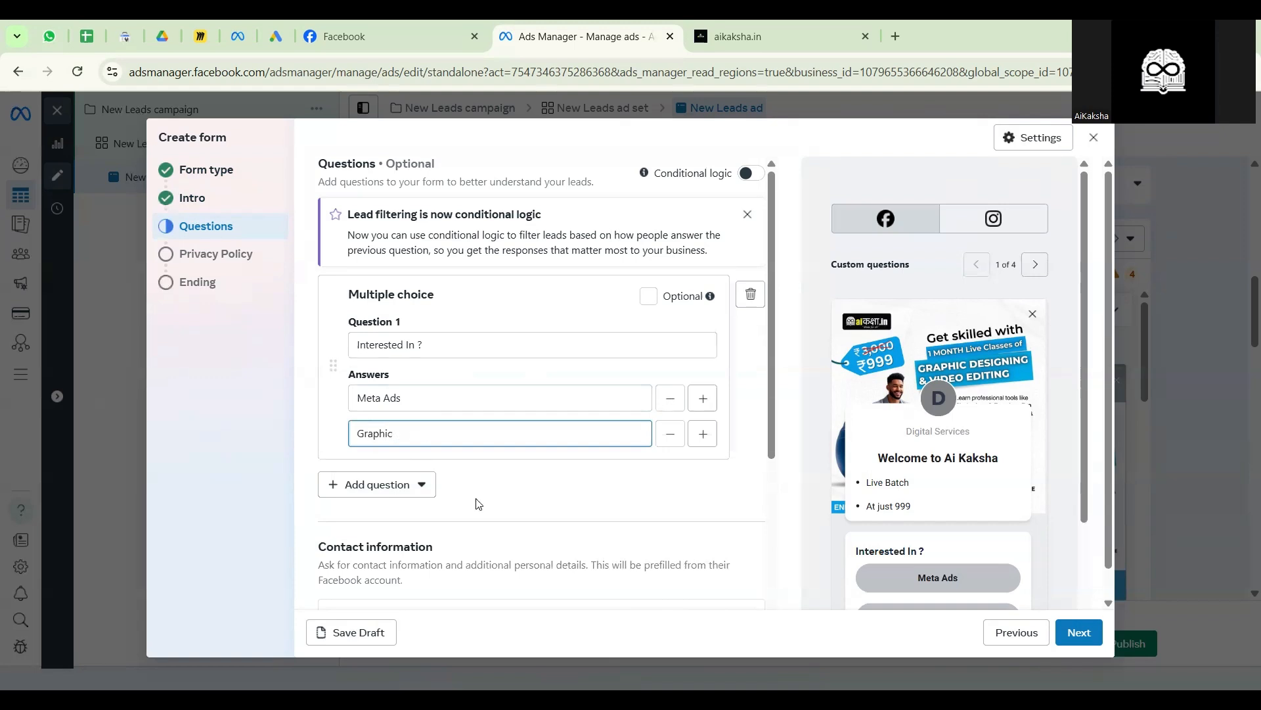
left_click(515, 509)
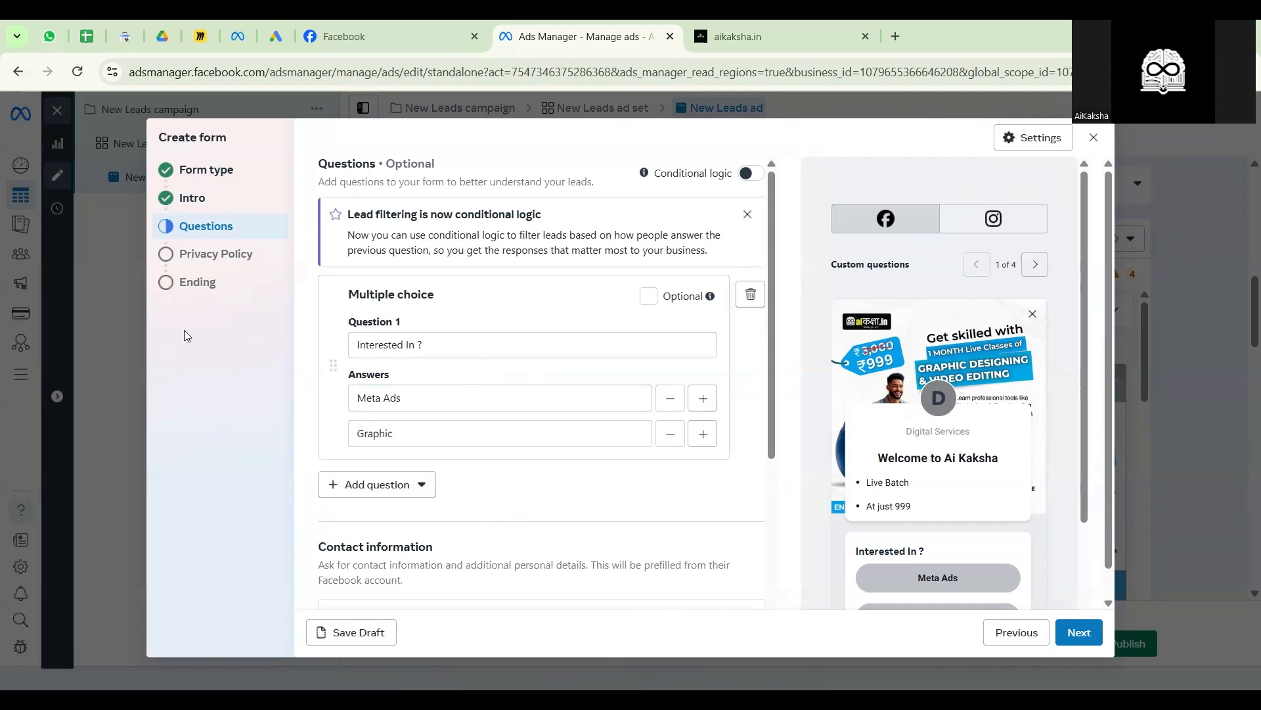
left_click_drag(454, 345, 184, 329)
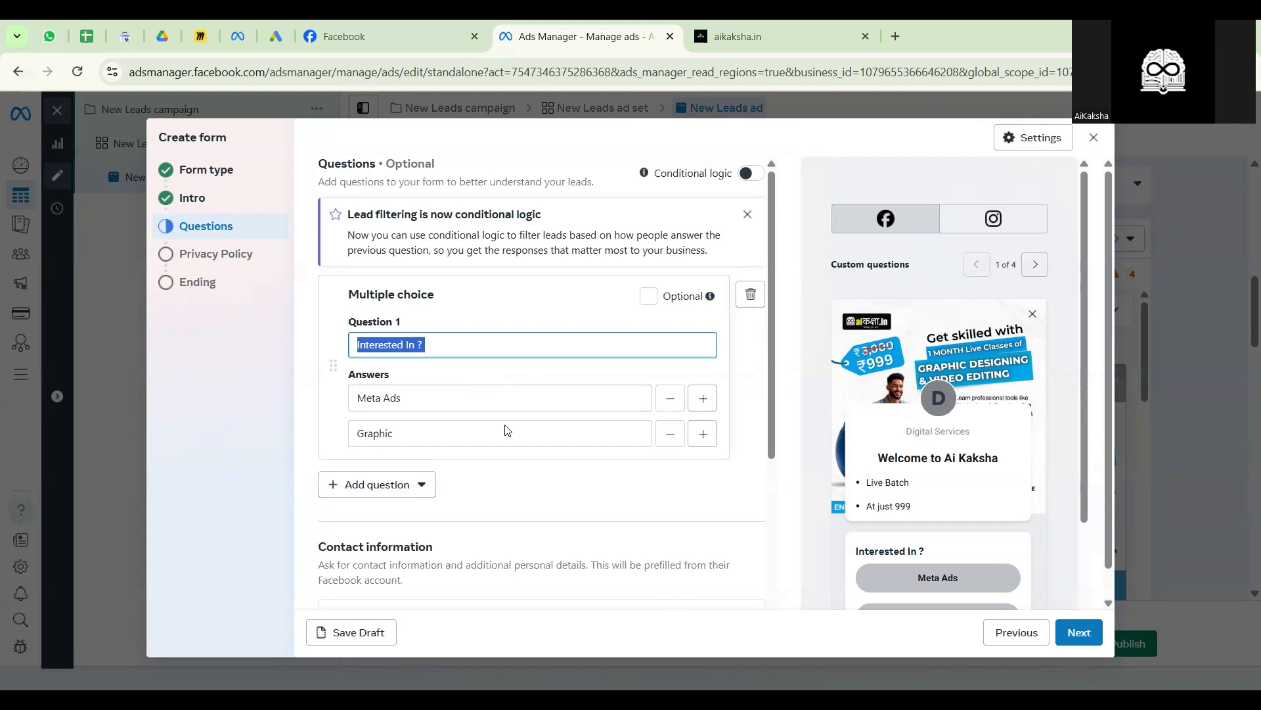
left_click_drag(507, 428, 135, 456)
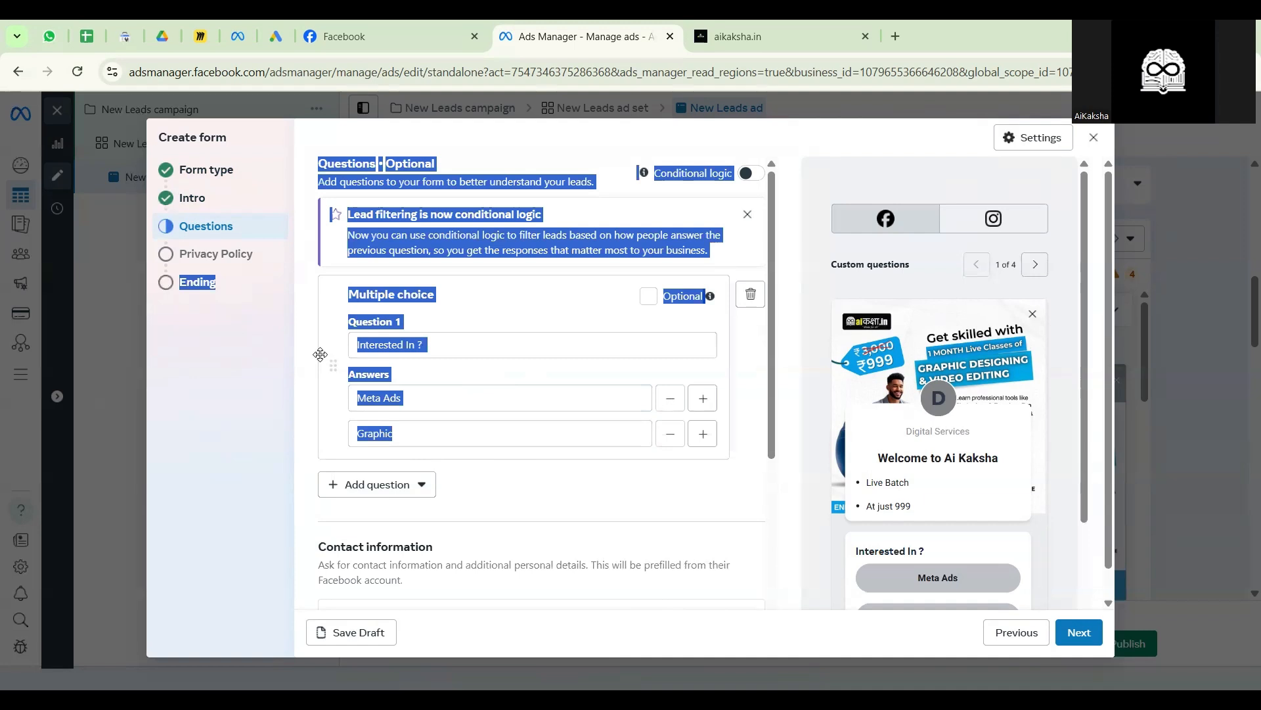
left_click(314, 318)
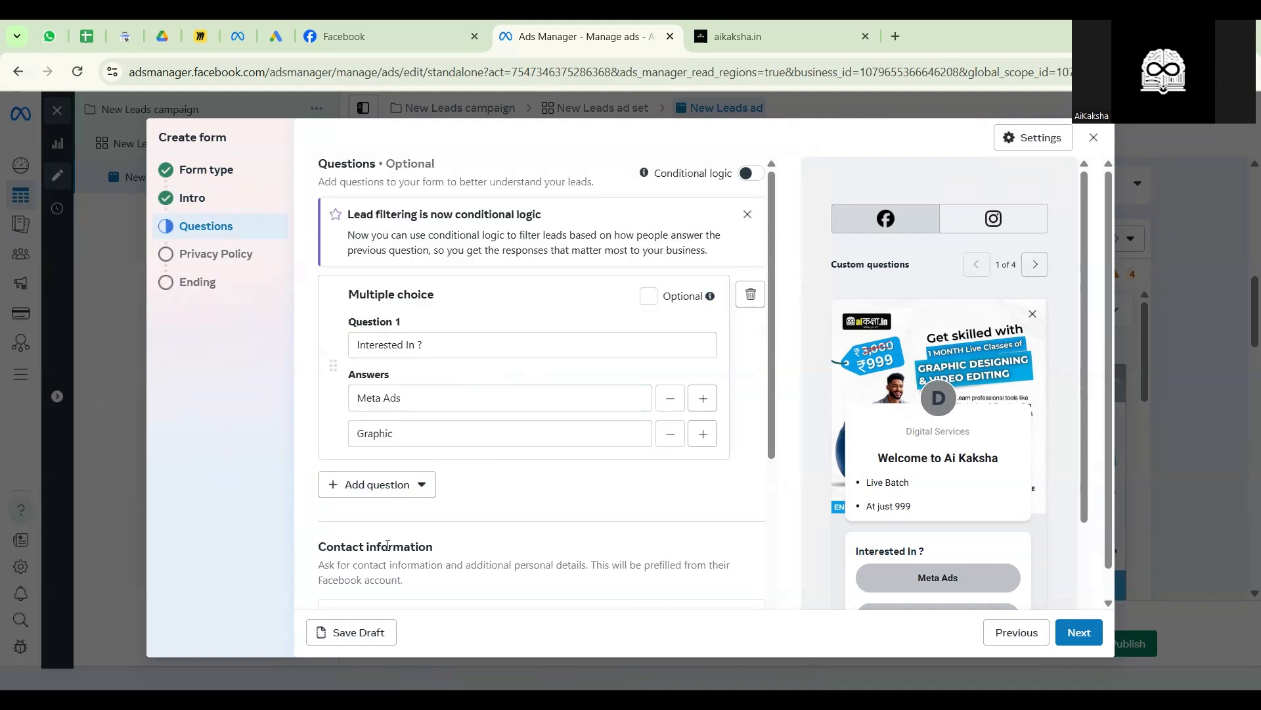
- Add a short-answer question that reads "Age?" to the form
left_click(372, 486)
left_click(400, 350)
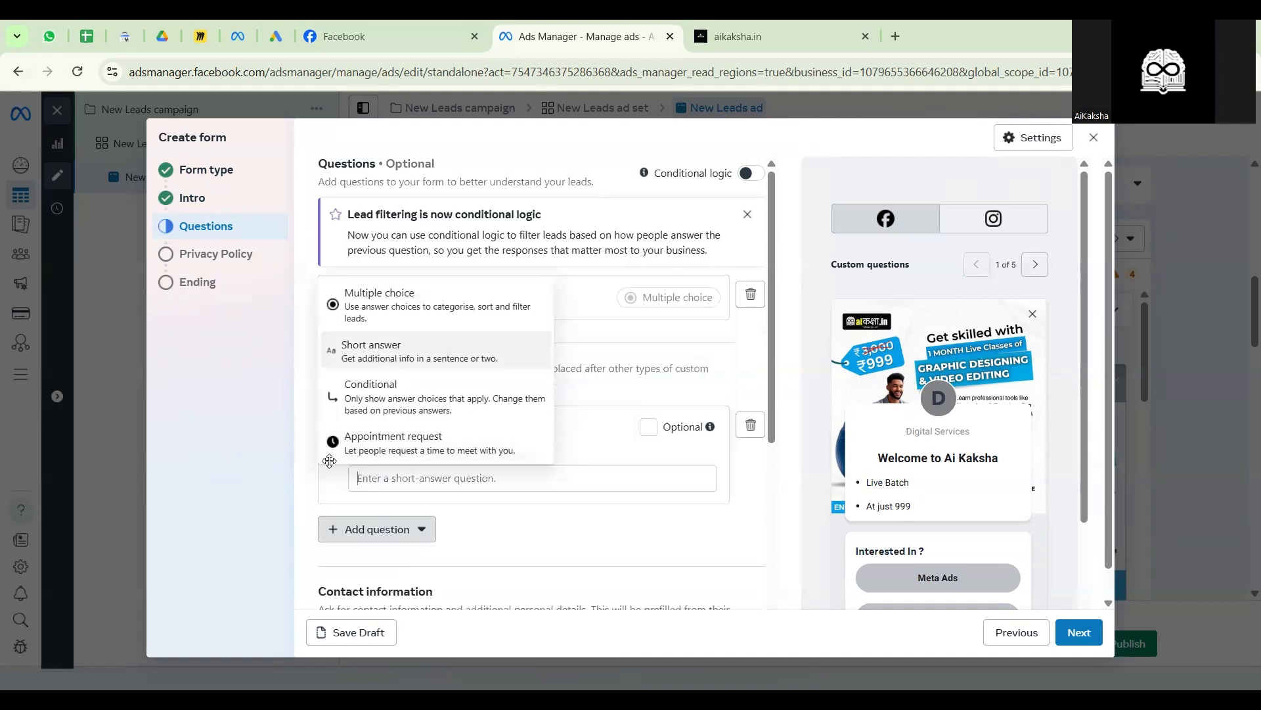
type("A")
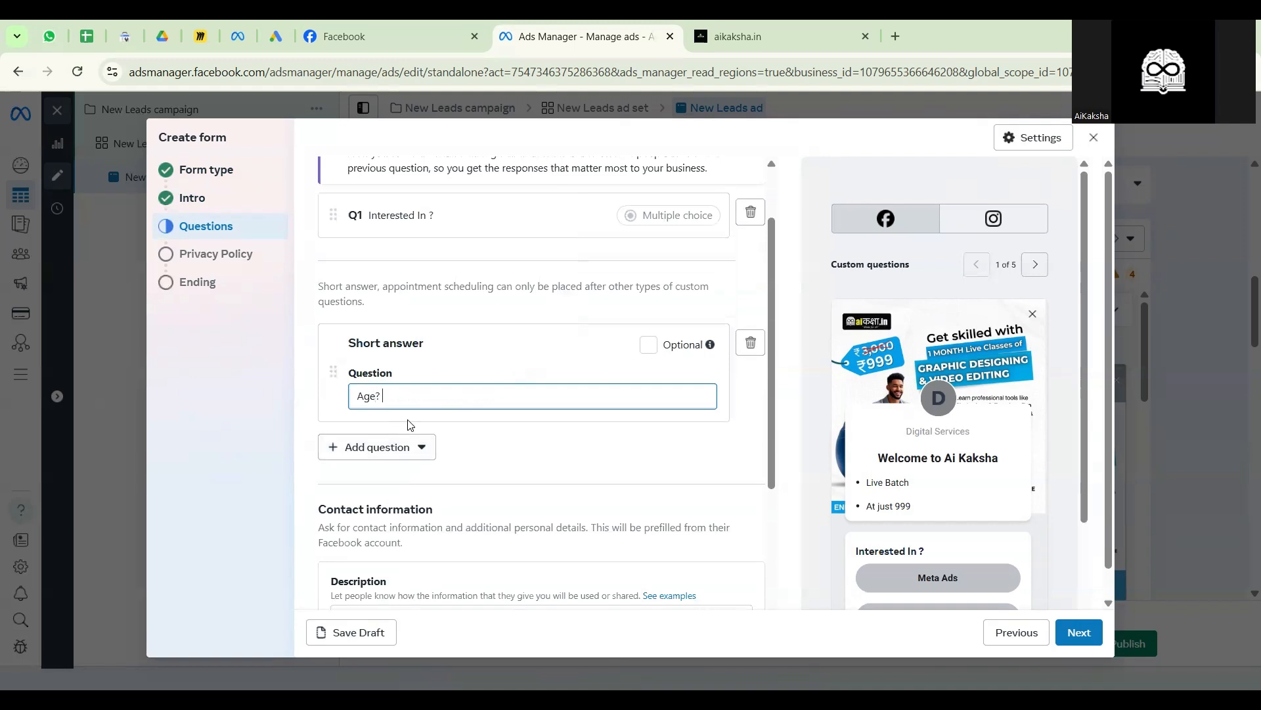
left_click(389, 377)
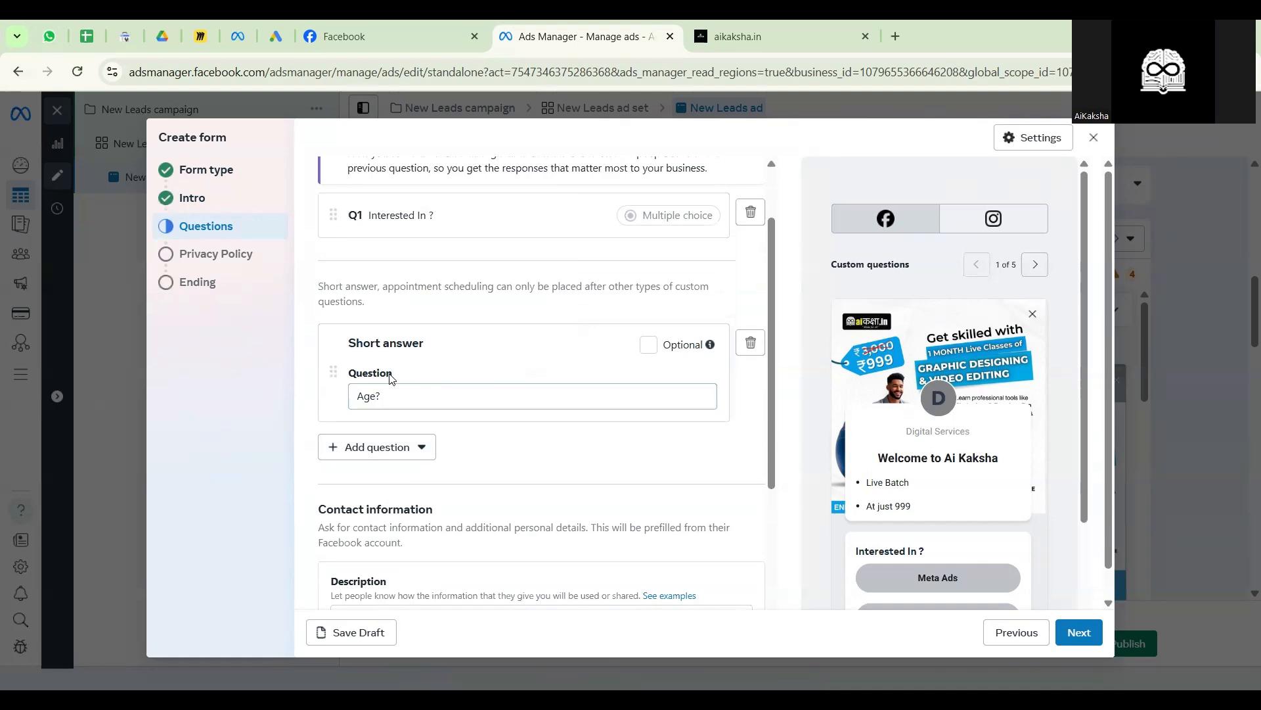
scroll(451, 432, "up", 1)
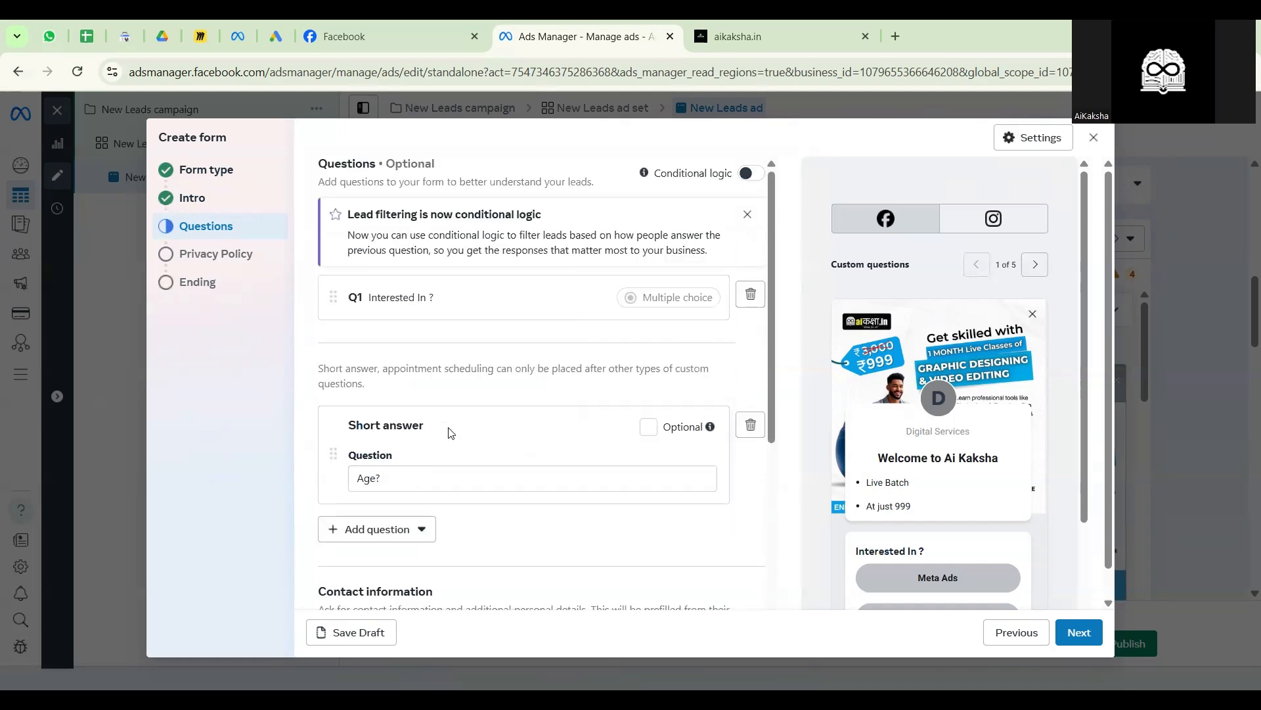
- Examine the "Interested In ?" question in the form preview and try its "Meta Ads" and "Graphic" answers
left_click(431, 304)
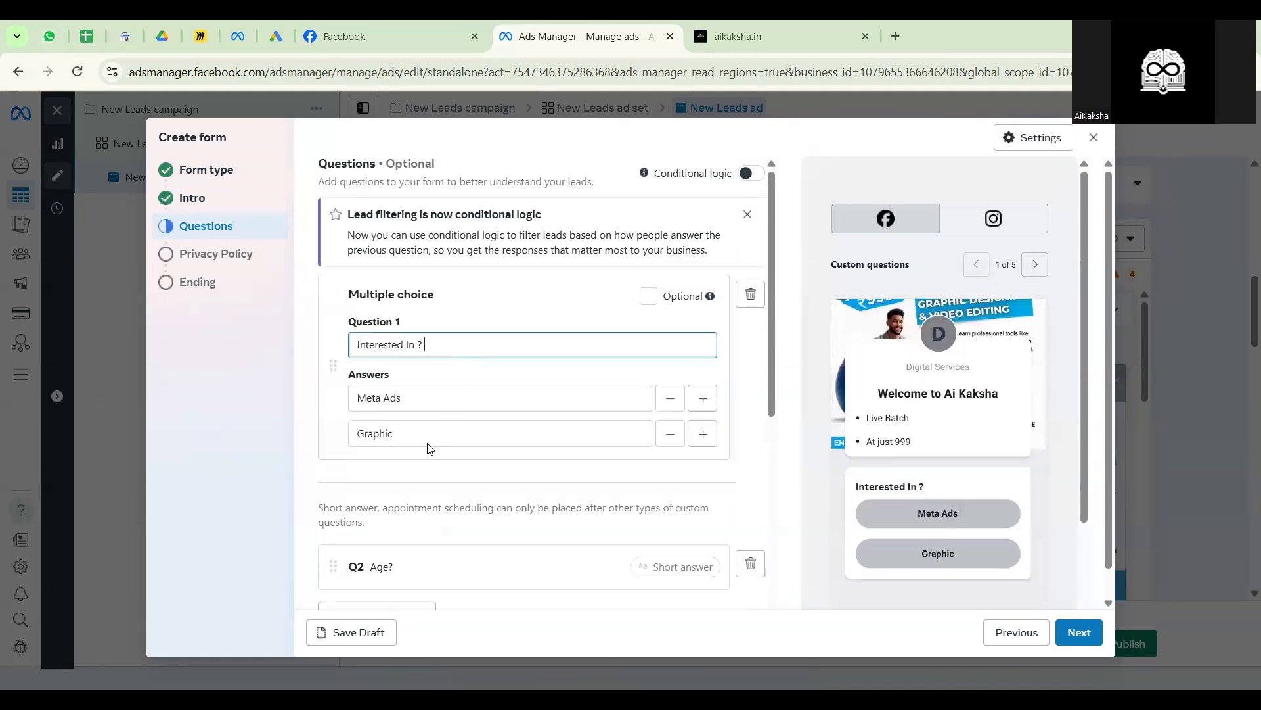
scroll(428, 445, "down", 3)
scroll(842, 532, "down", 1)
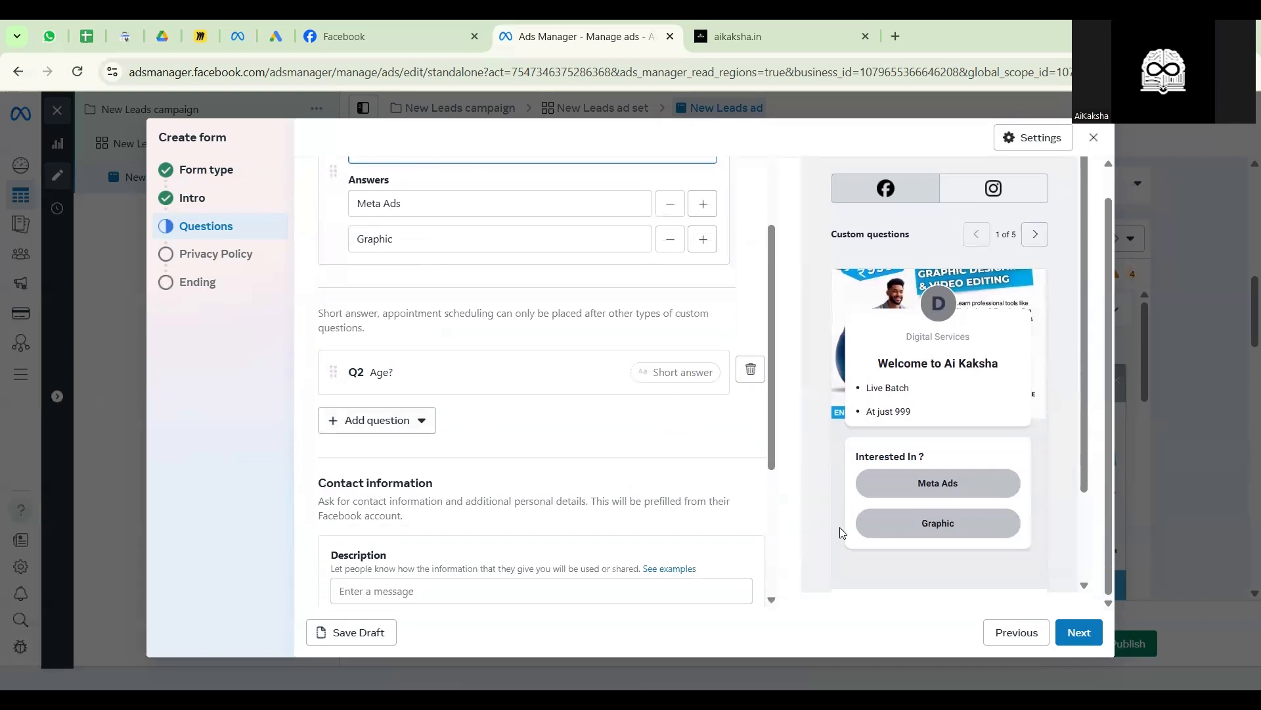
scroll(926, 466, "down", 2)
left_click_drag(932, 343, 797, 343)
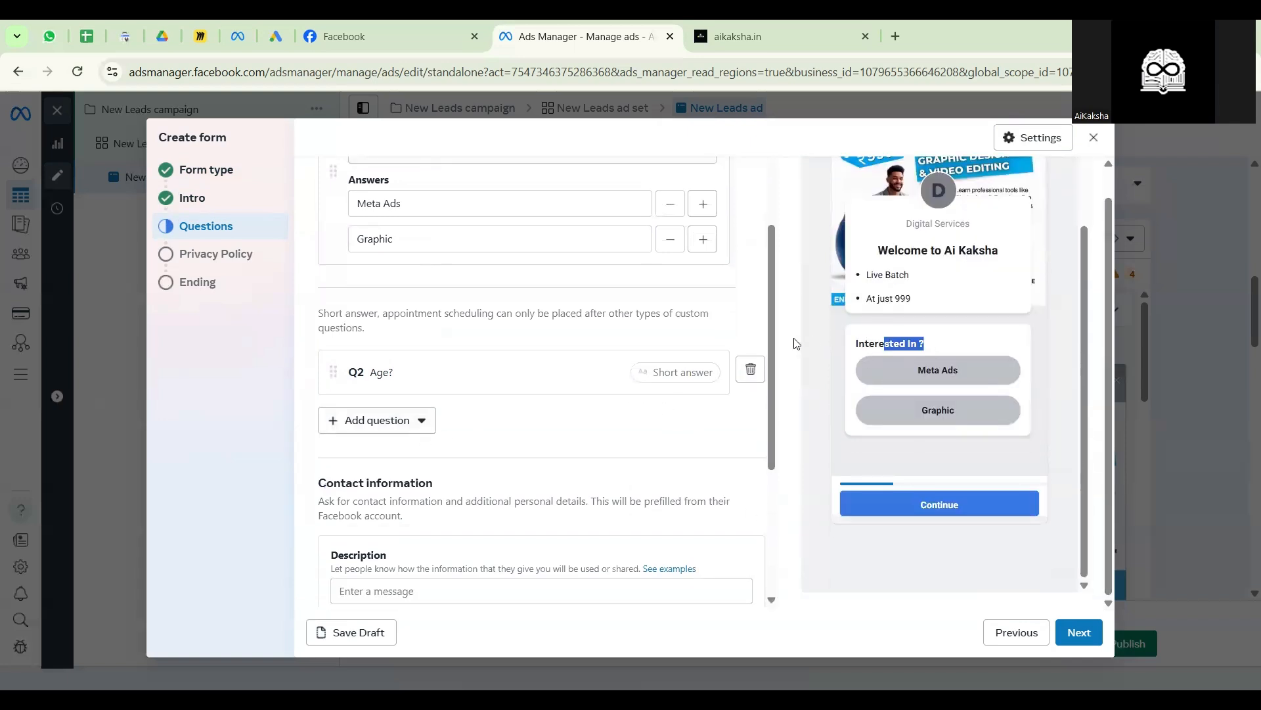
left_click(974, 367)
left_click(952, 406)
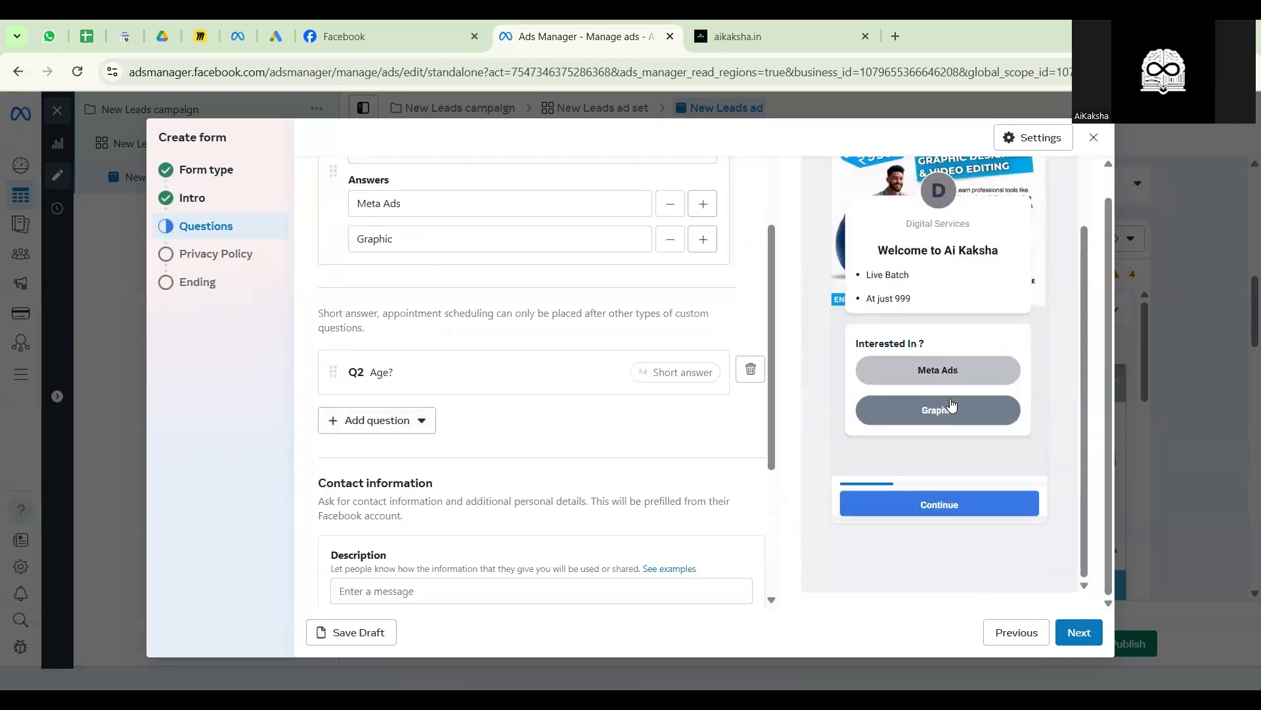
scroll(985, 302, "up", 3)
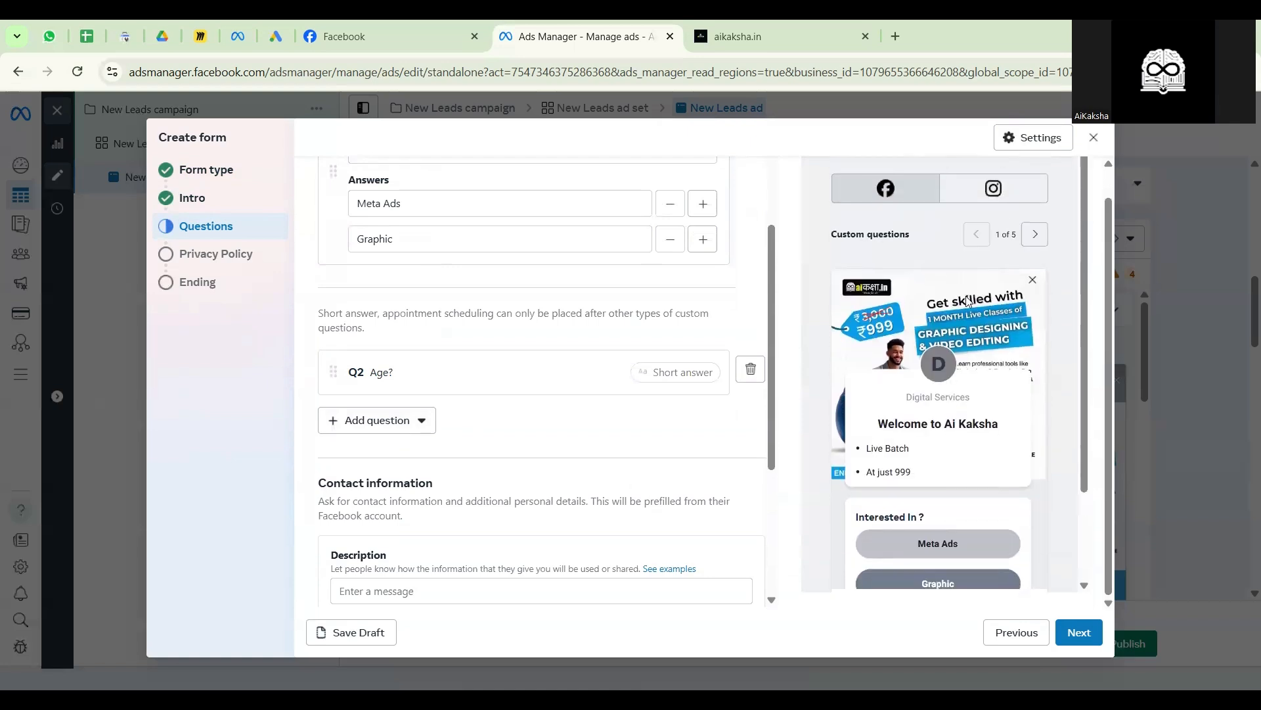
scroll(971, 355, "down", 3)
scroll(972, 370, "up", 4)
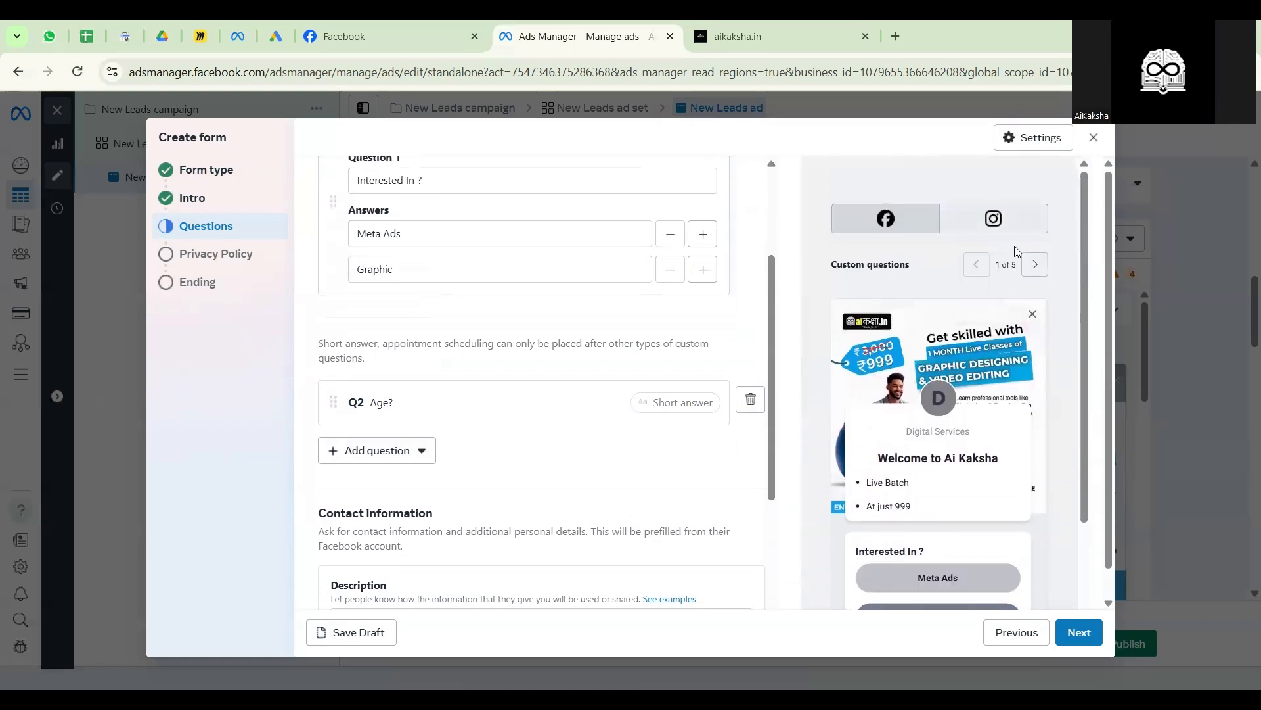
- Examine the "Age?" question and its answer field on the second page of the form preview
left_click(1033, 265)
scroll(939, 360, "down", 1)
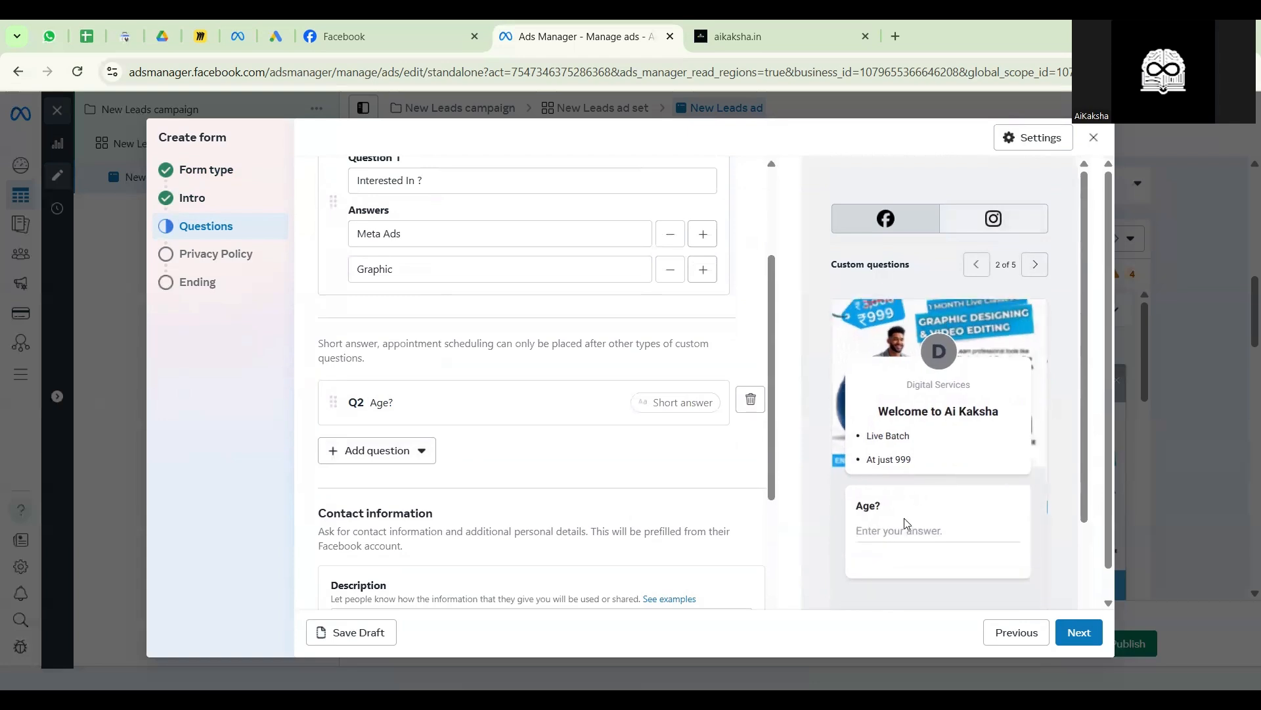
left_click_drag(894, 510, 836, 509)
scroll(871, 420, "down", 2)
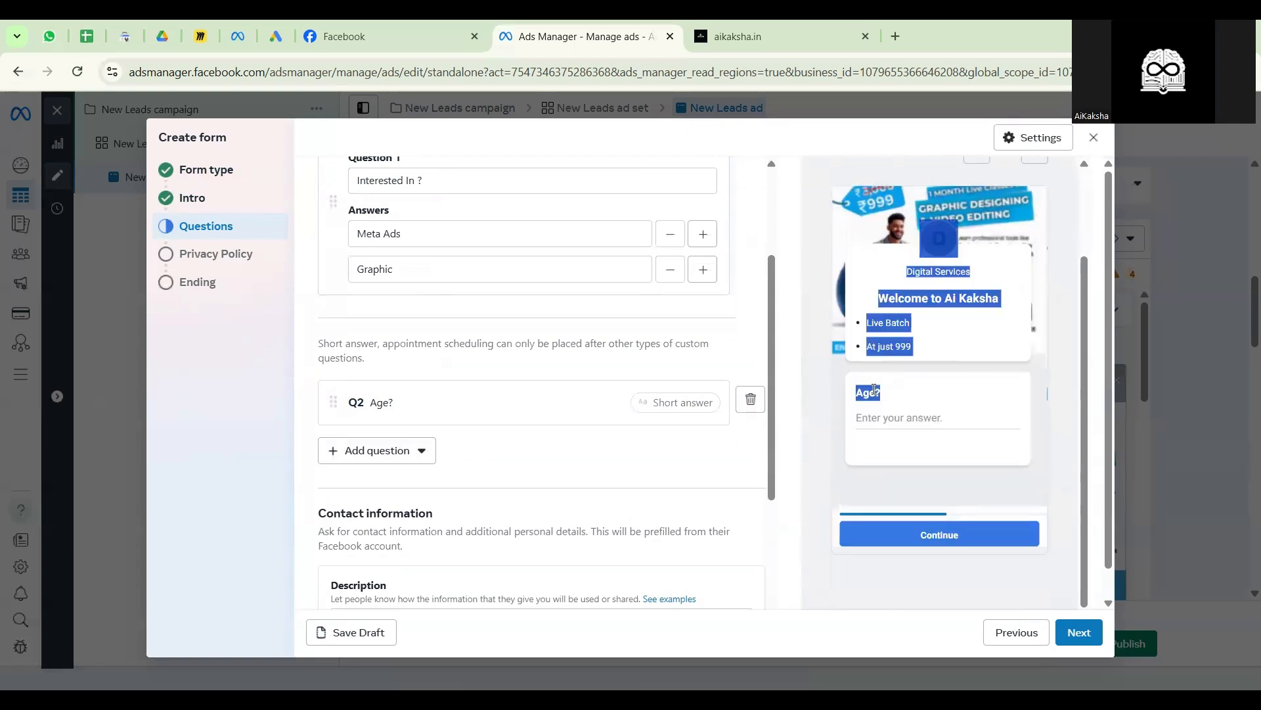
left_click(896, 421)
triple_click(895, 419)
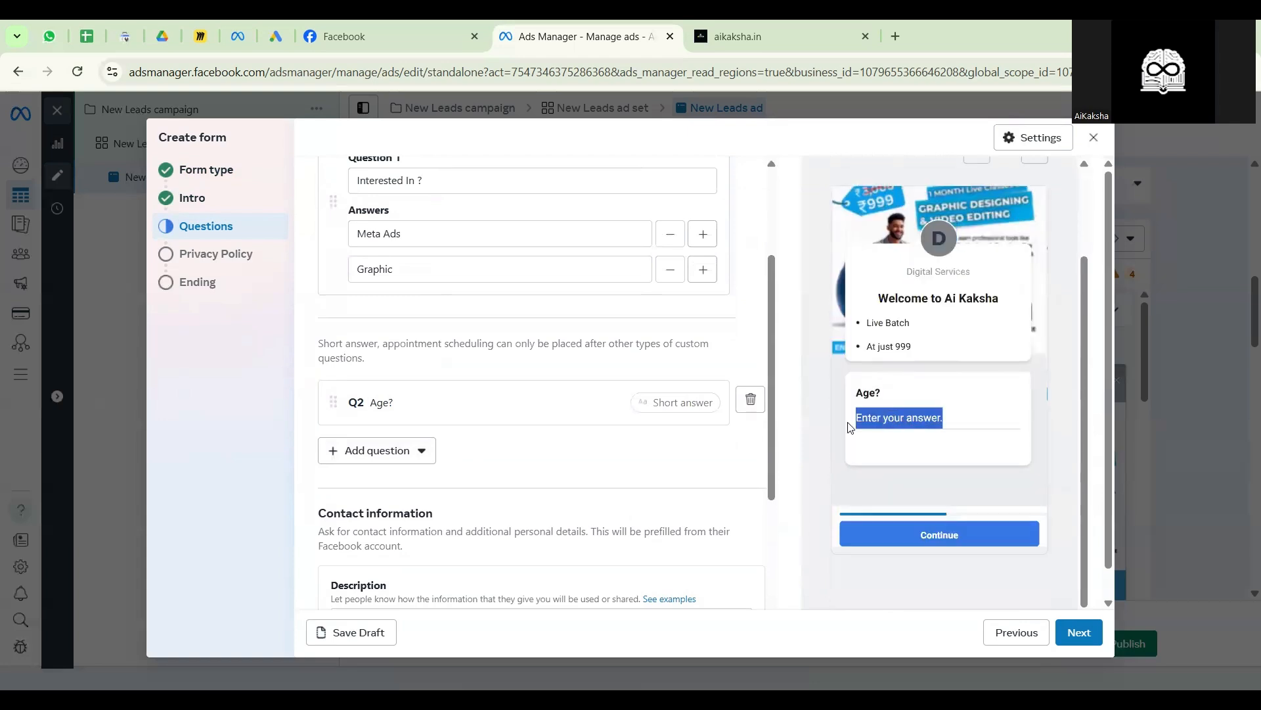
- Set the description of the form's contact information to "fill your details"
scroll(451, 451, "down", 3)
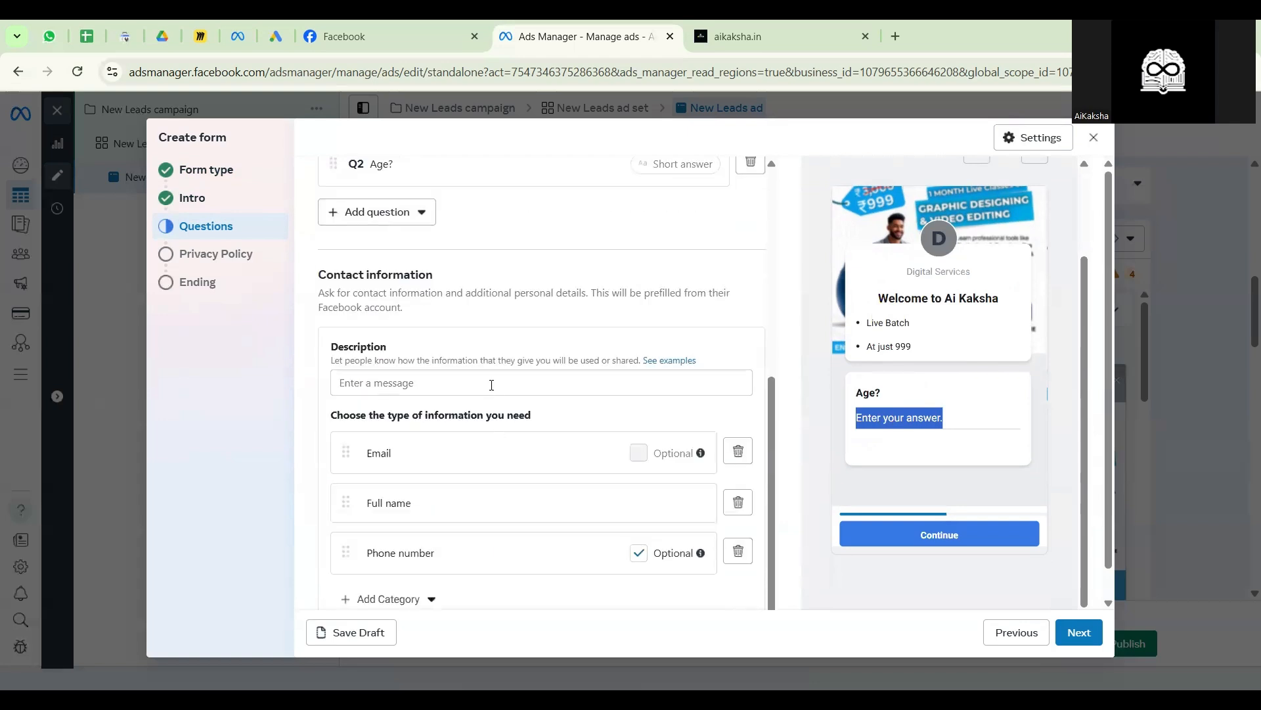
scroll(407, 299, "down", 1)
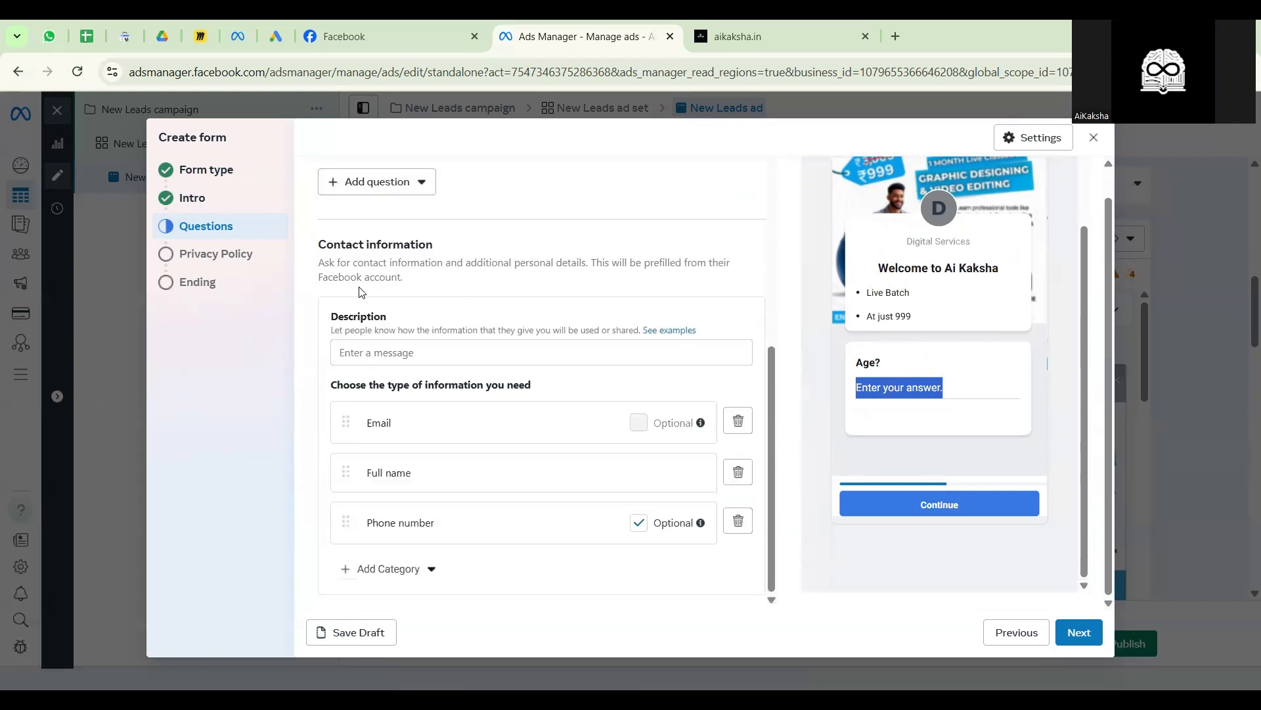
left_click_drag(300, 266, 442, 250)
scroll(444, 299, "up", 5)
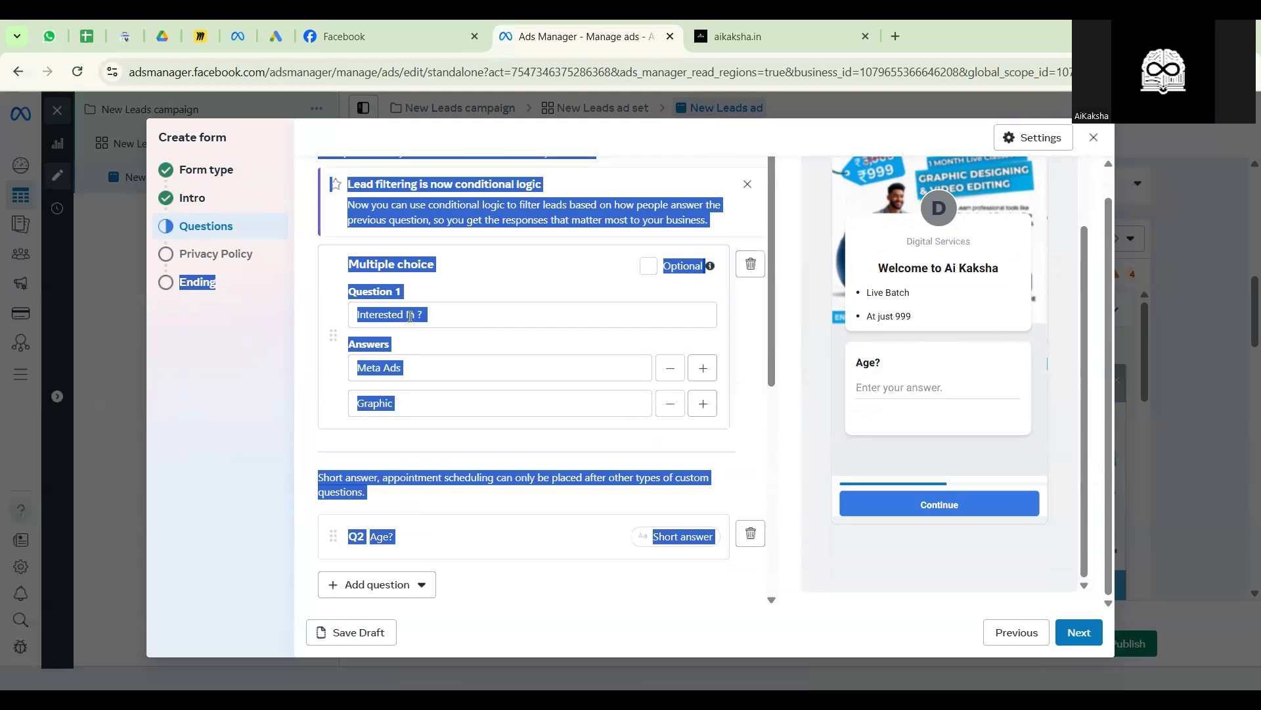
left_click(319, 317)
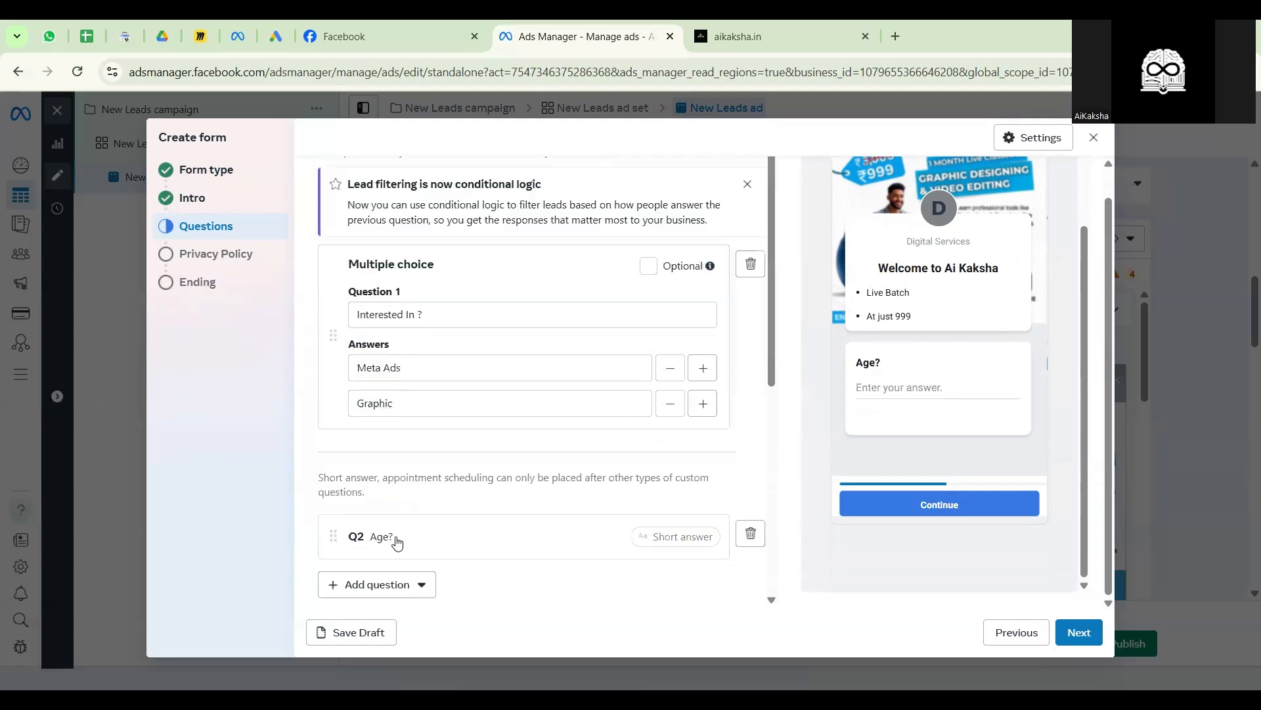
scroll(428, 507, "down", 3)
scroll(429, 507, "down", 2)
left_click_drag(445, 263, 359, 277)
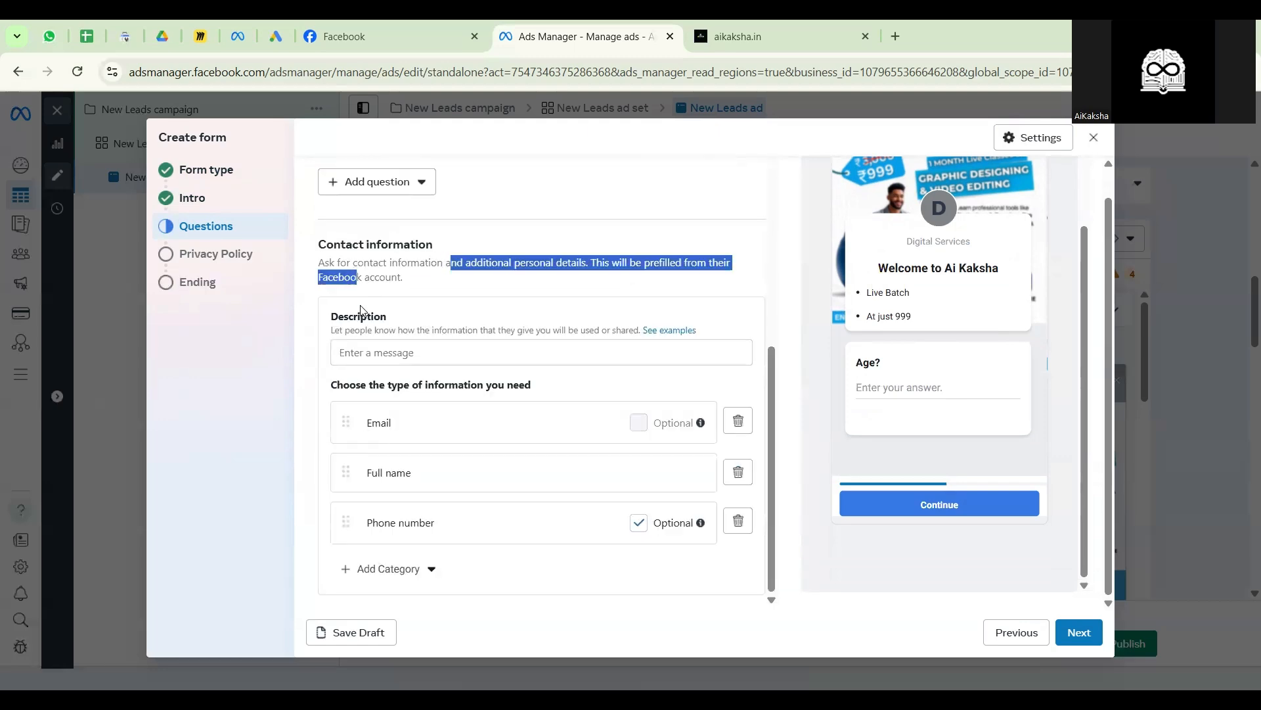
left_click(364, 353)
type("fill your details")
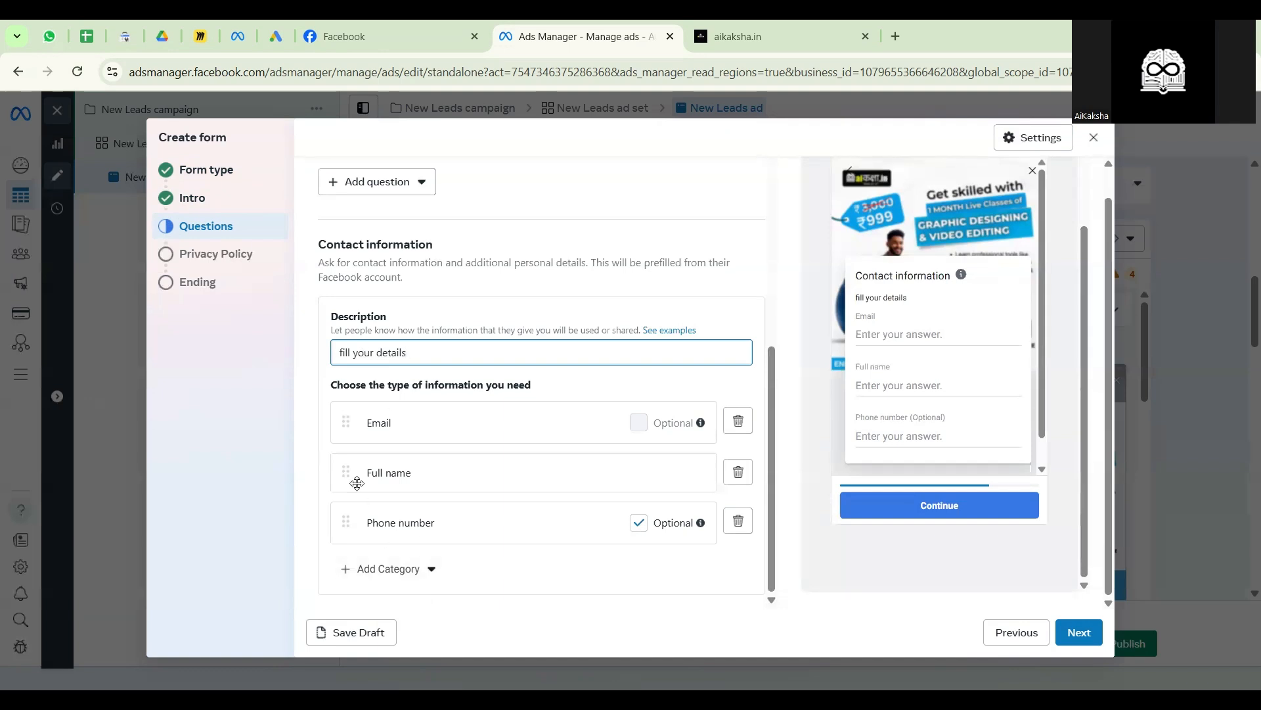
- Reorder the contact information so that Full name comes first, followed by Email and Phone number
left_click_drag(335, 470, 343, 420)
left_click_drag(346, 519, 347, 468)
left_click_drag(346, 513, 344, 463)
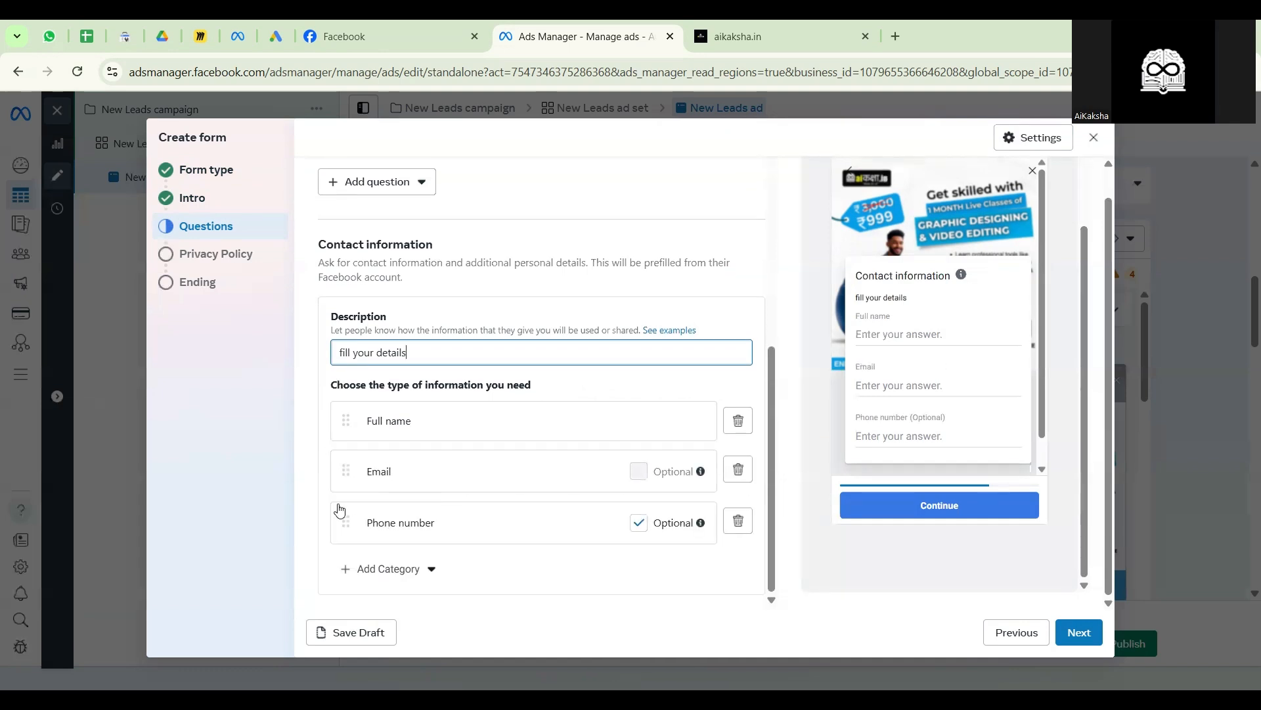
- Add City to the contact information that the form requests
left_click(422, 577)
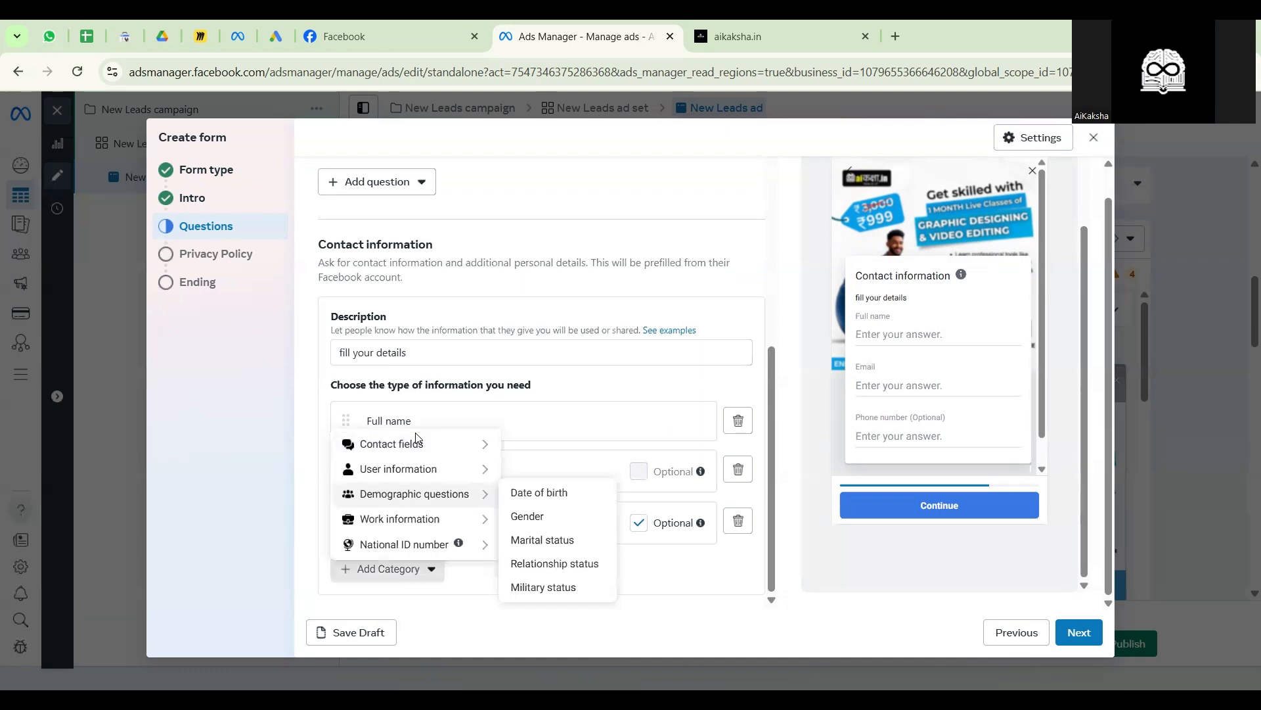
mouse_move(415, 441)
left_click(525, 514)
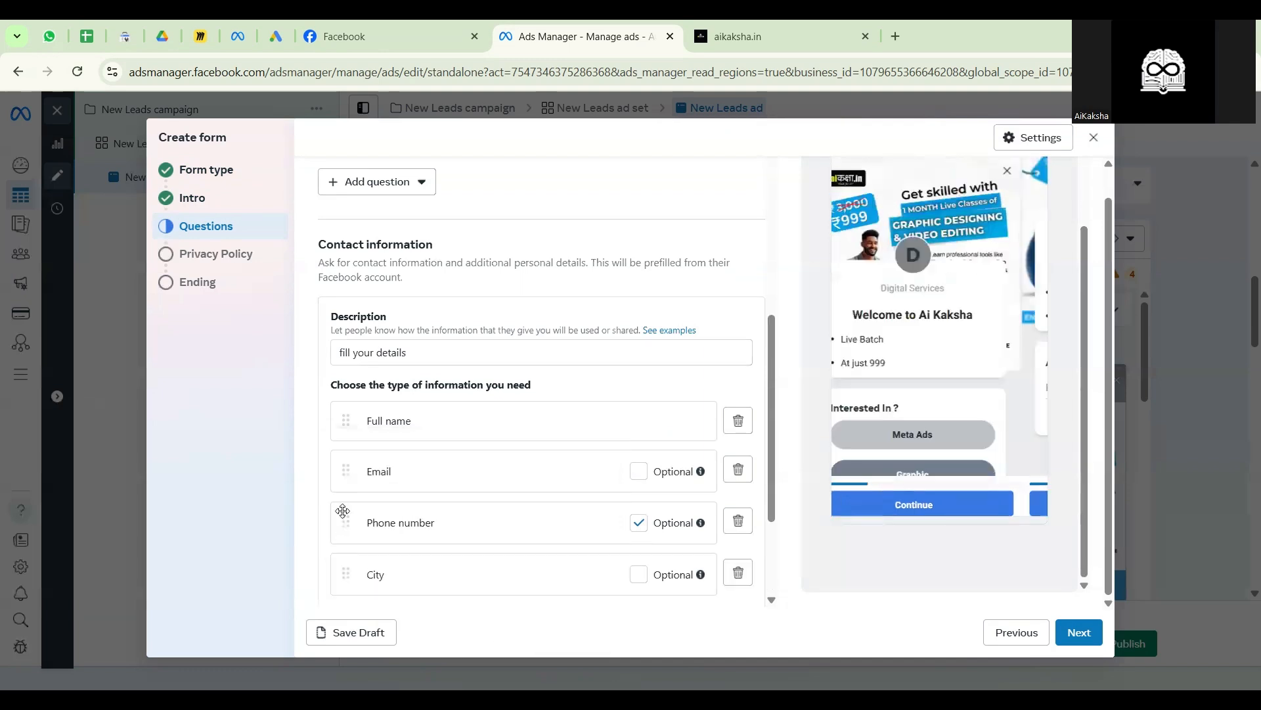
- Add Work phone number from the work information category to the contact information that the form requests
scroll(397, 503, "down", 3)
left_click(401, 460)
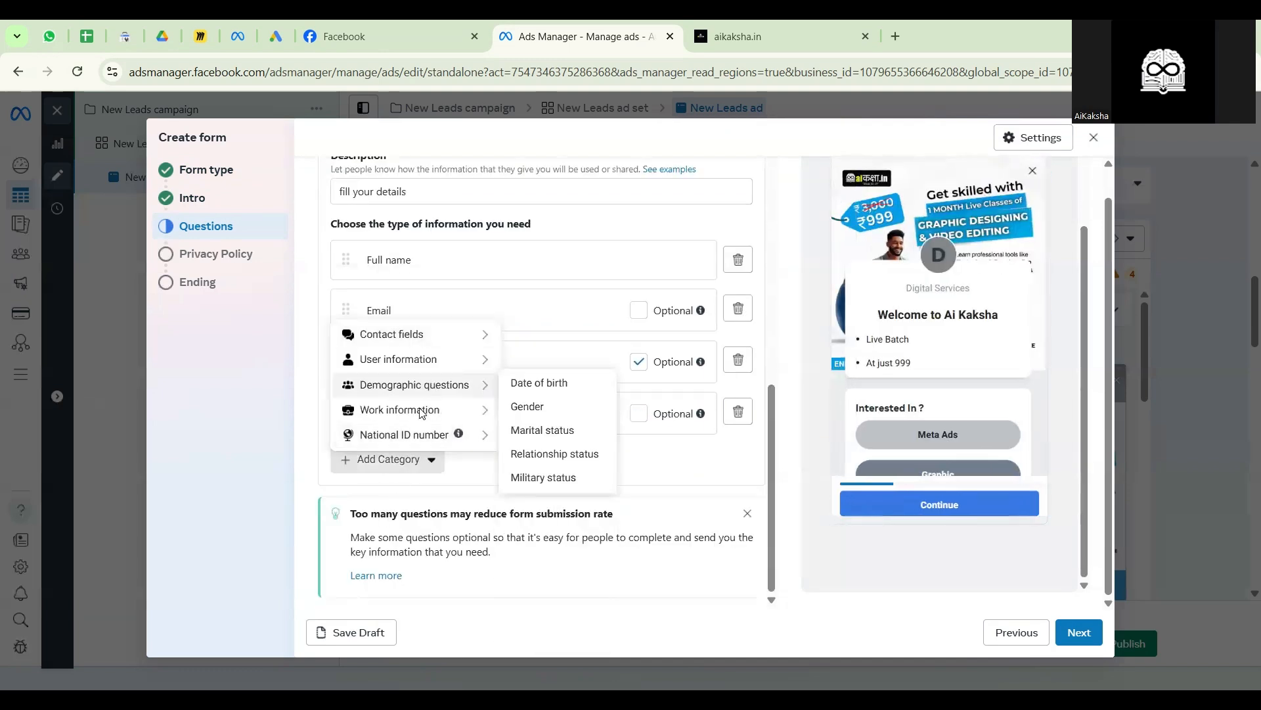
mouse_move(421, 409)
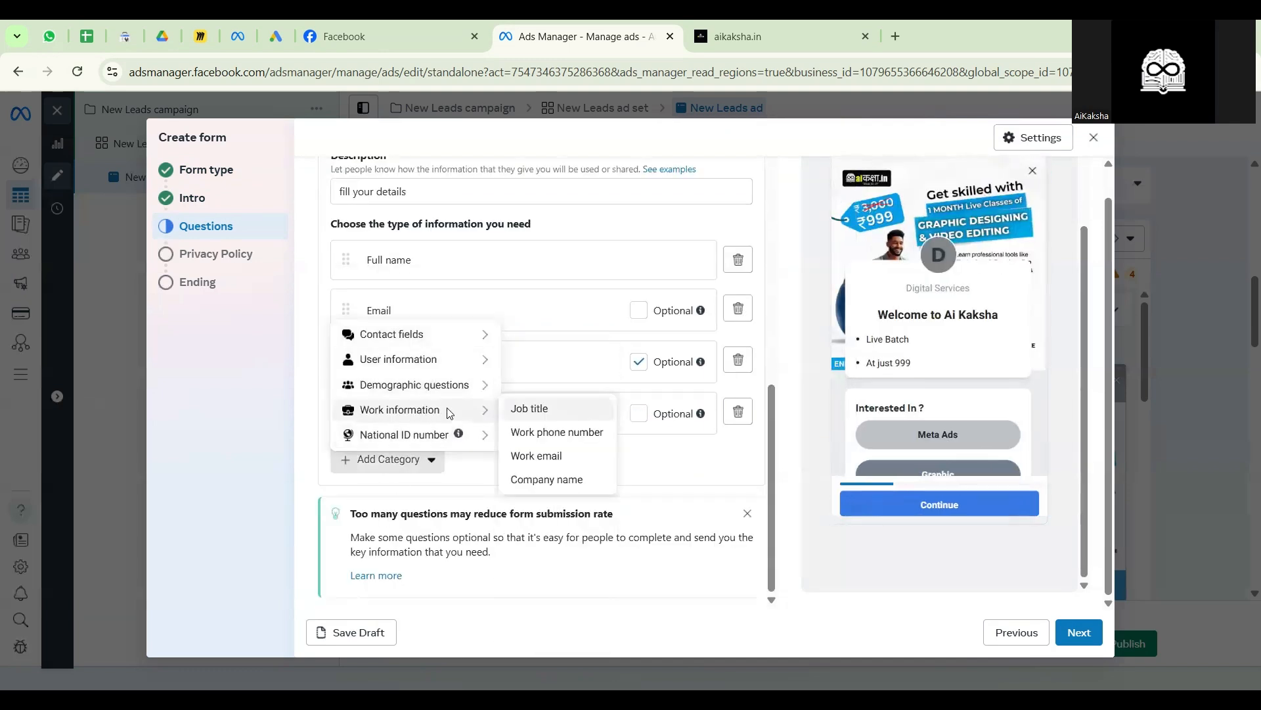
left_click(556, 434)
scroll(684, 473, "up", 2)
scroll(601, 481, "down", 3)
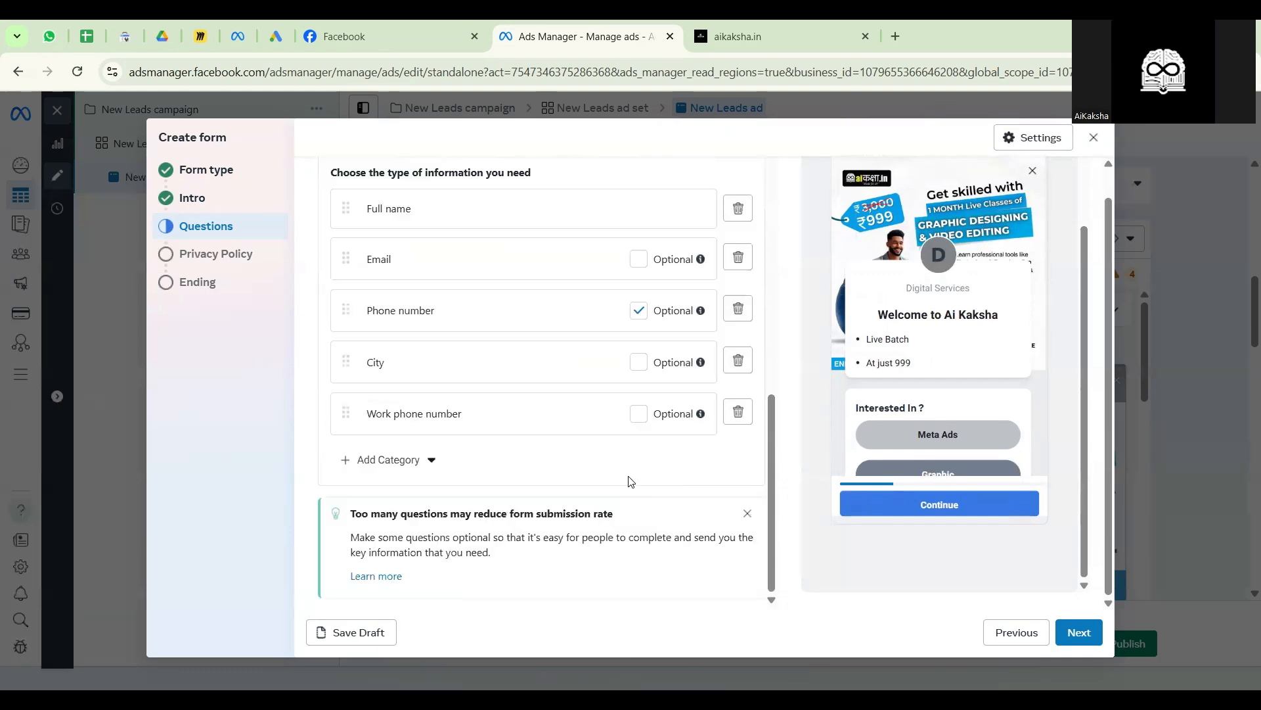
scroll(884, 480, "up", 2)
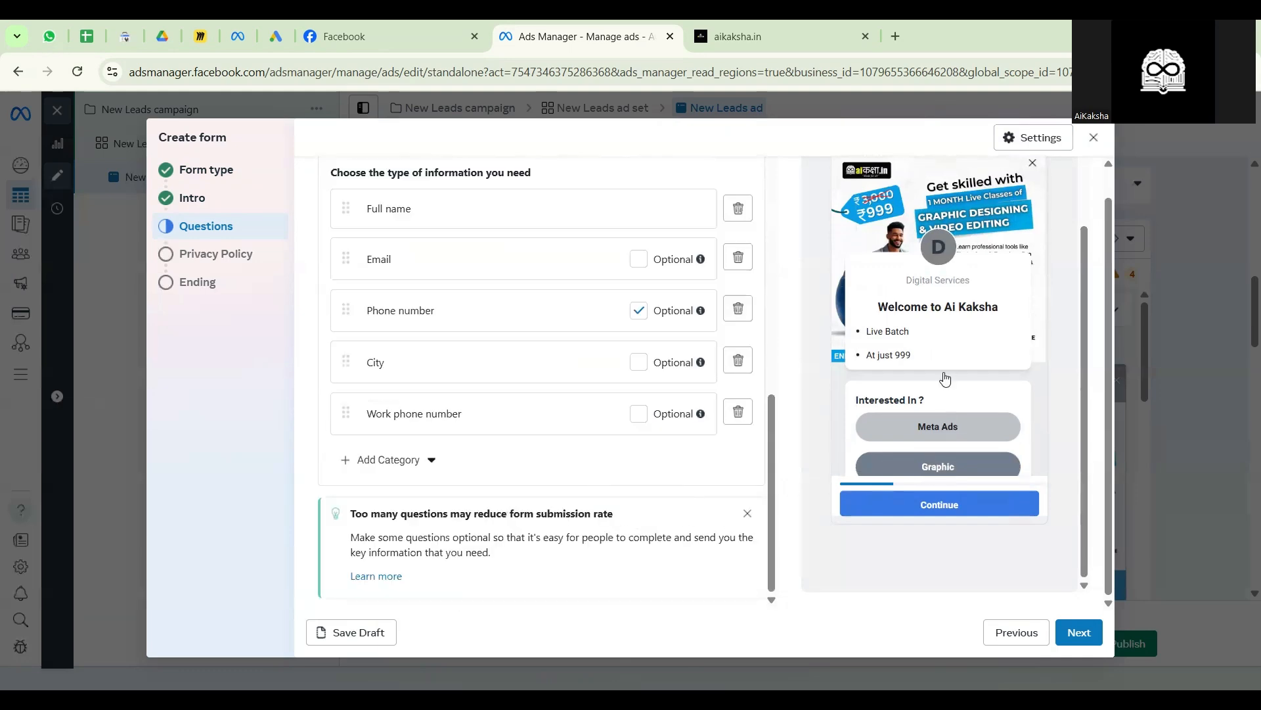
scroll(421, 447, "down", 2)
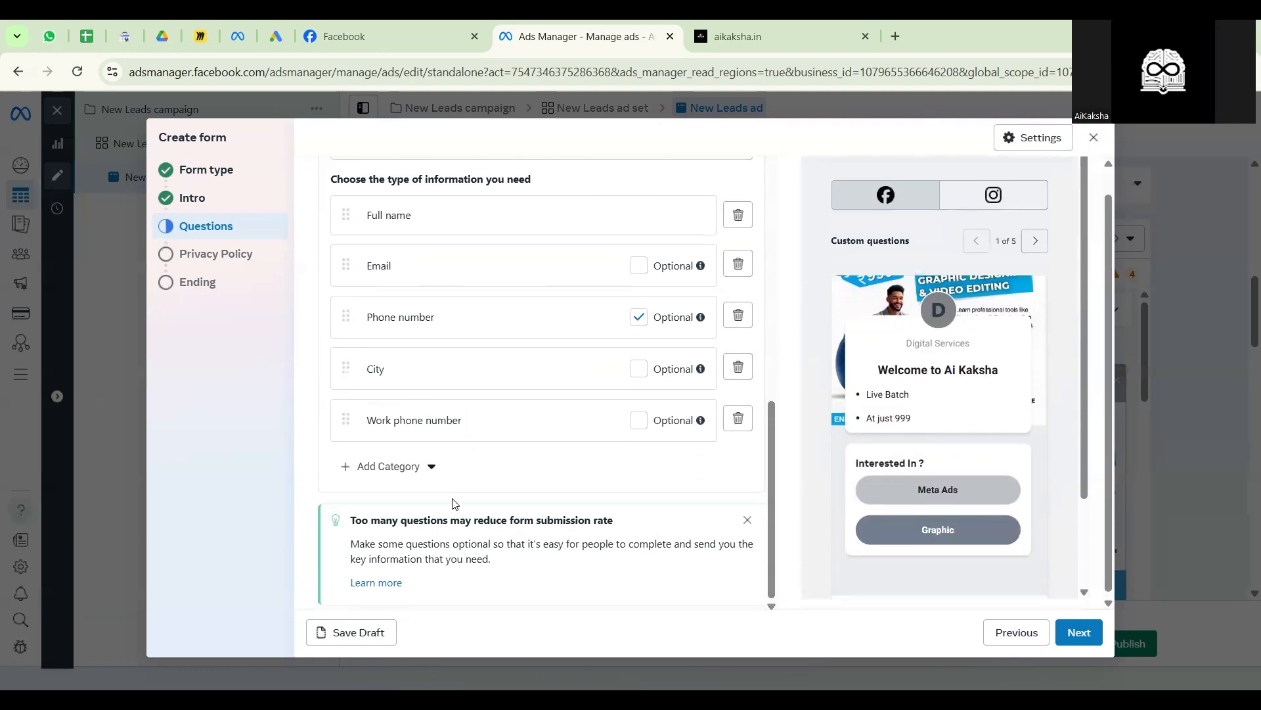
- Proceed to the form's privacy policy section and copy the web address of the aikaksha.in homepage
left_click(1079, 632)
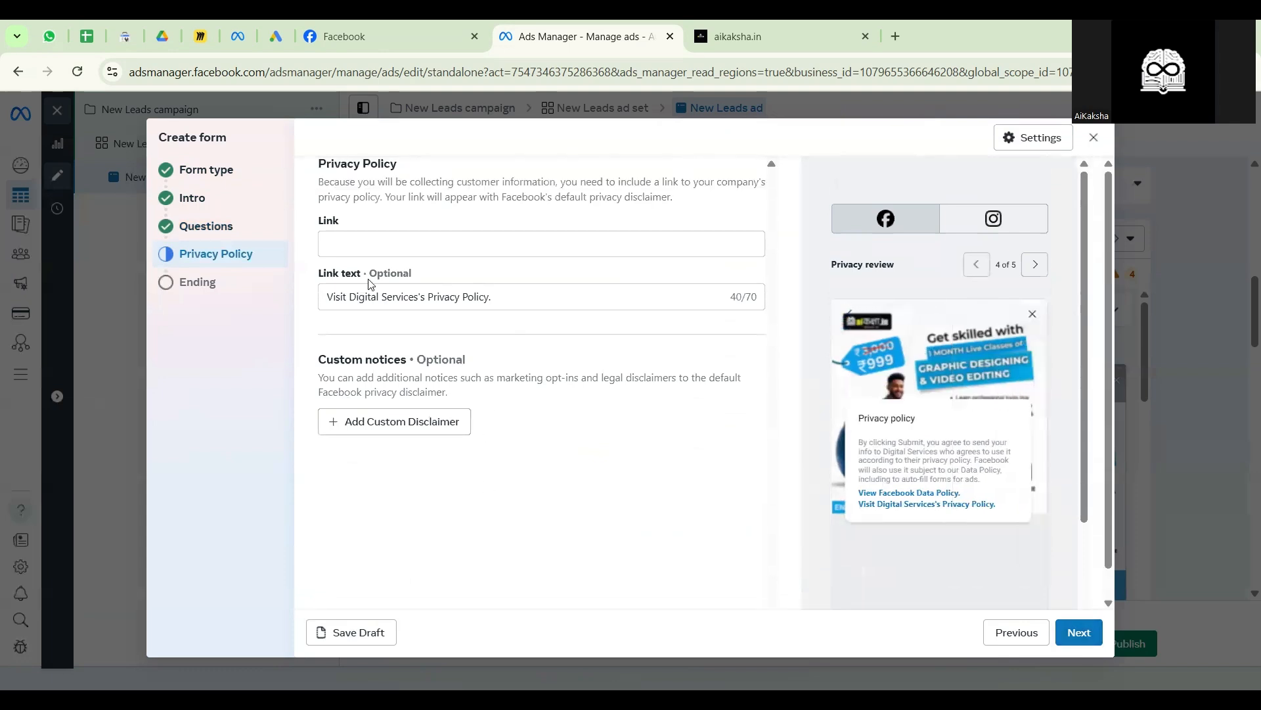
left_click(372, 236)
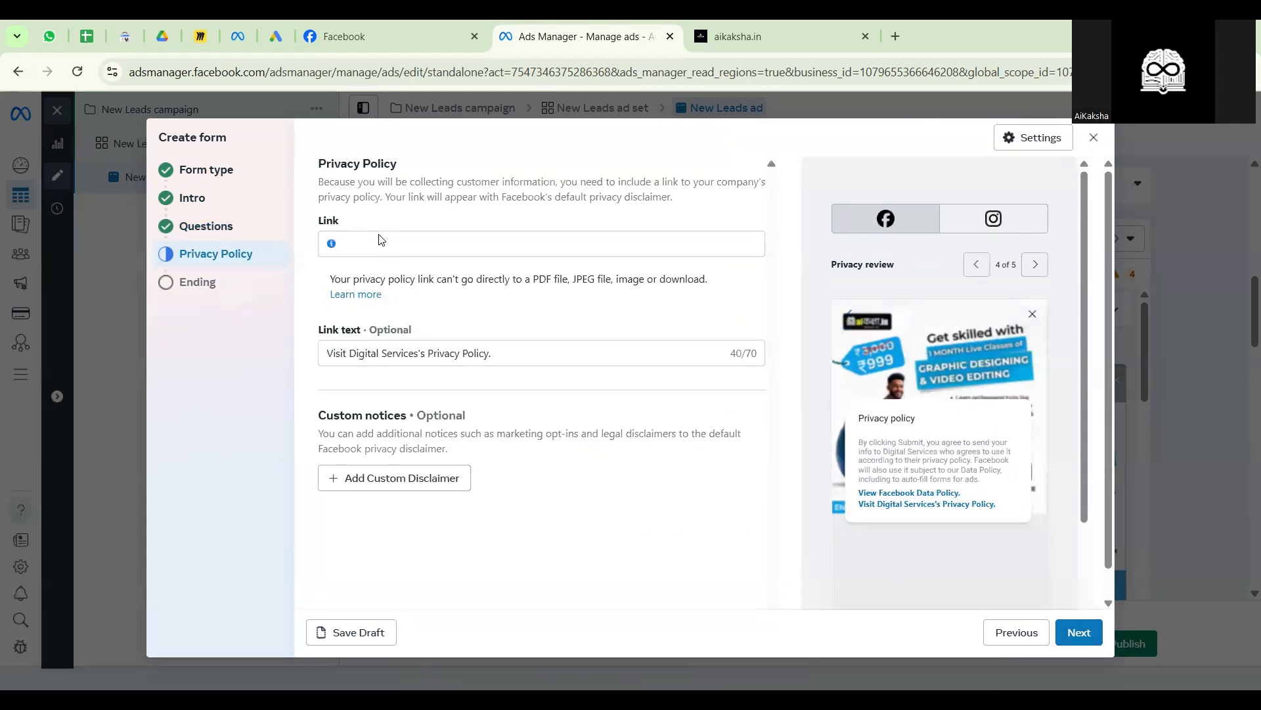
left_click(368, 249)
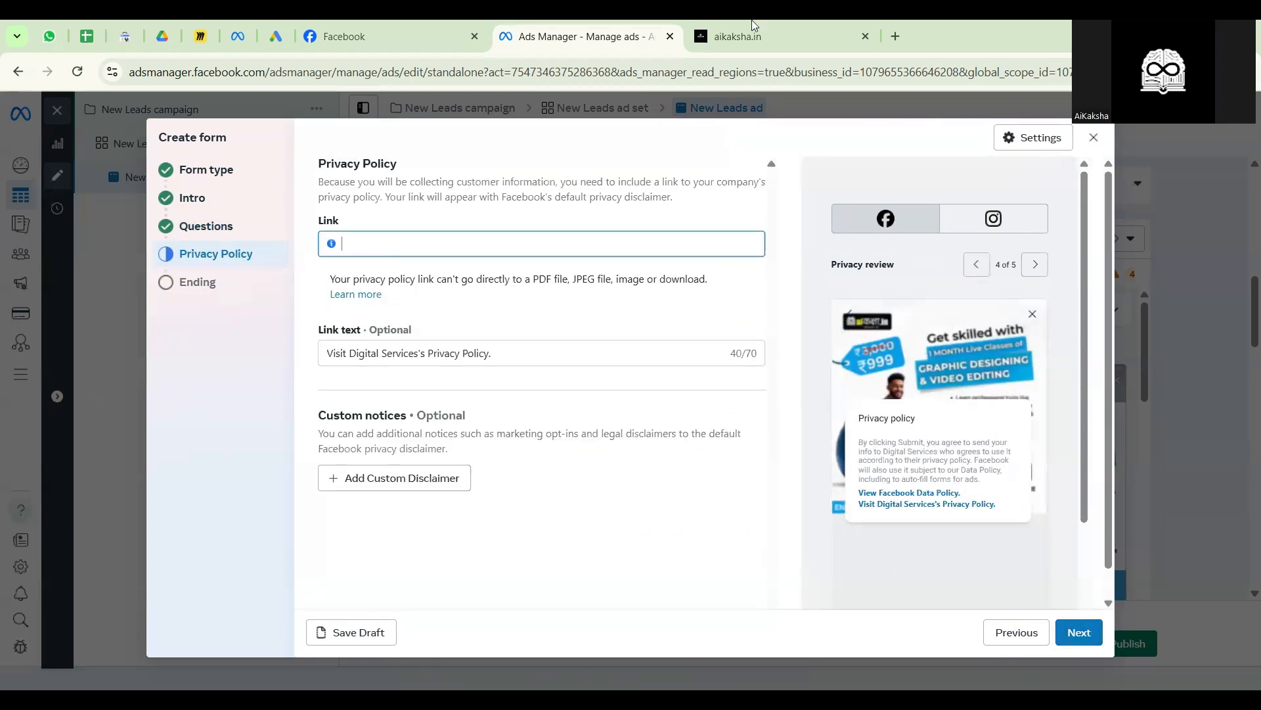
key("ctrl+Tab")
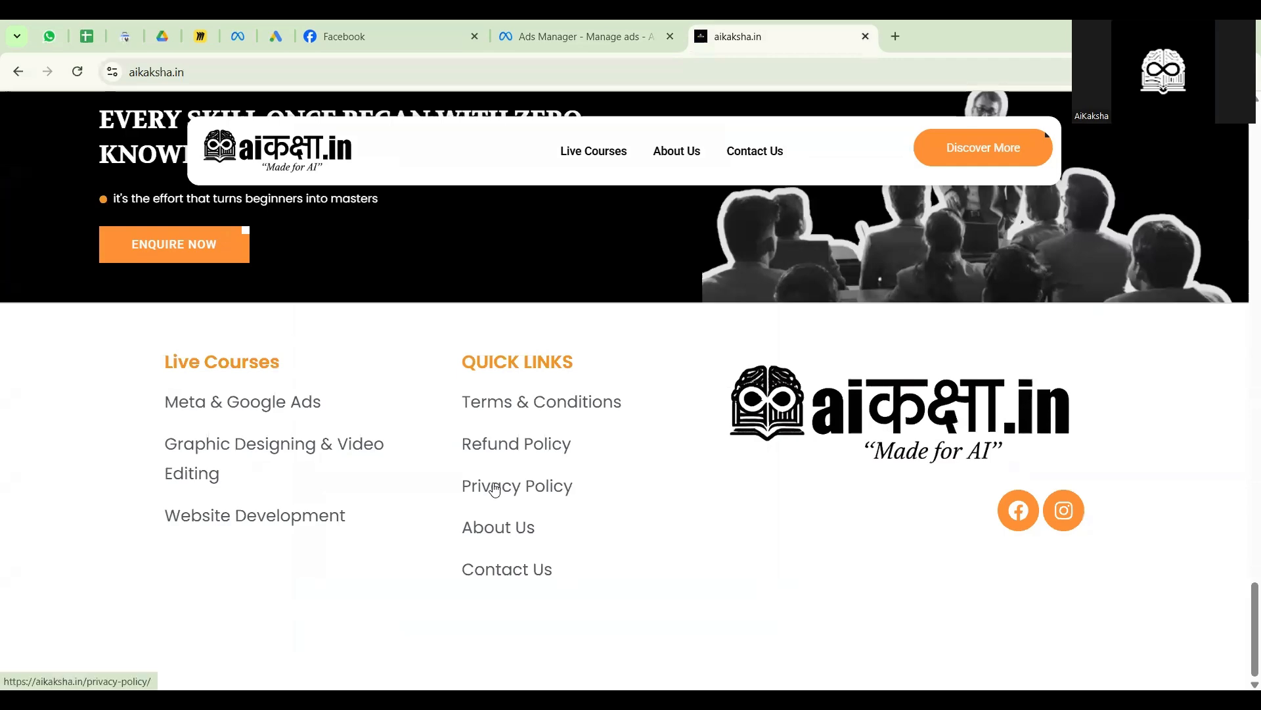
scroll(481, 483, "up", 1)
scroll(481, 483, "up", 20)
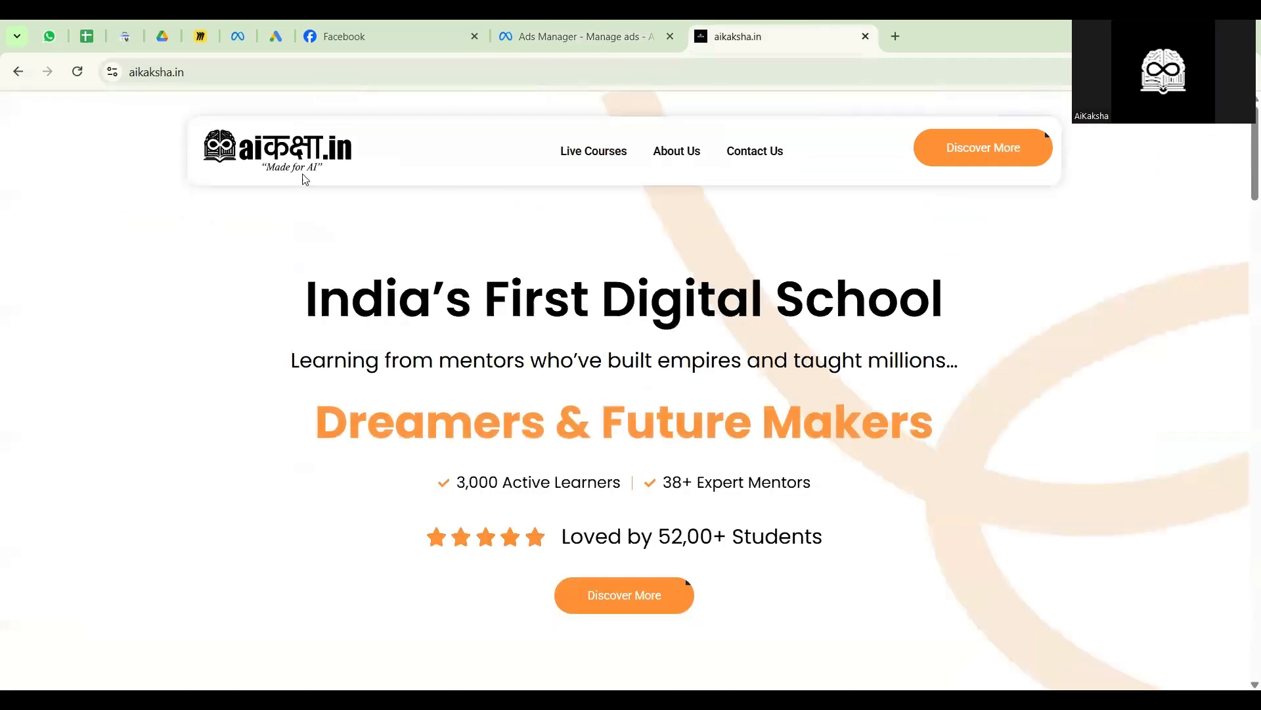
left_click(249, 71)
key("ctrl+c")
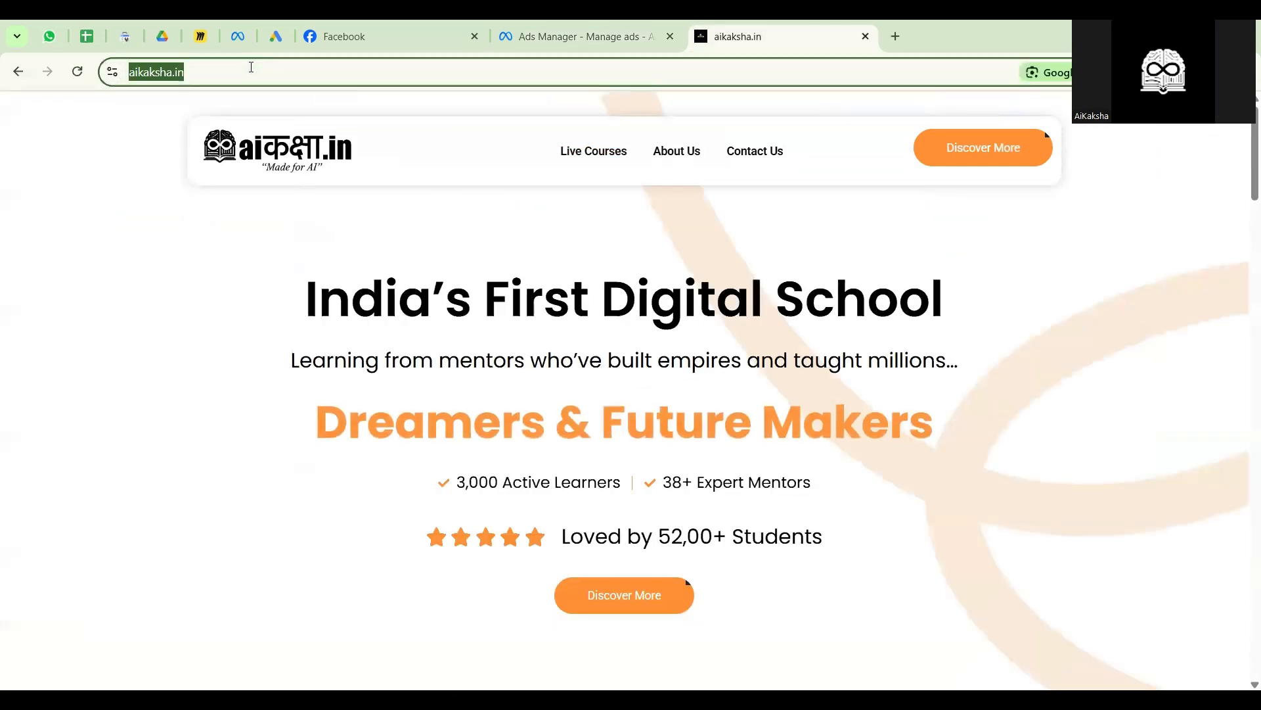
left_click(540, 33)
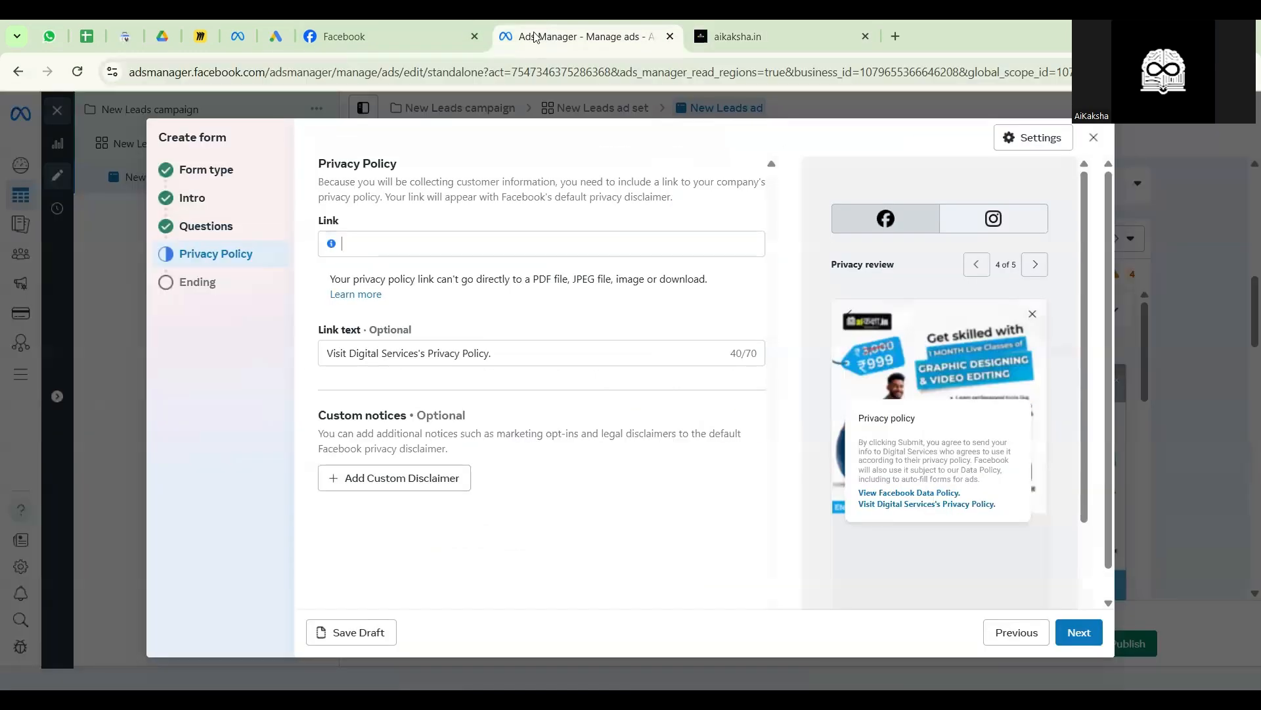
key("ctrl+v")
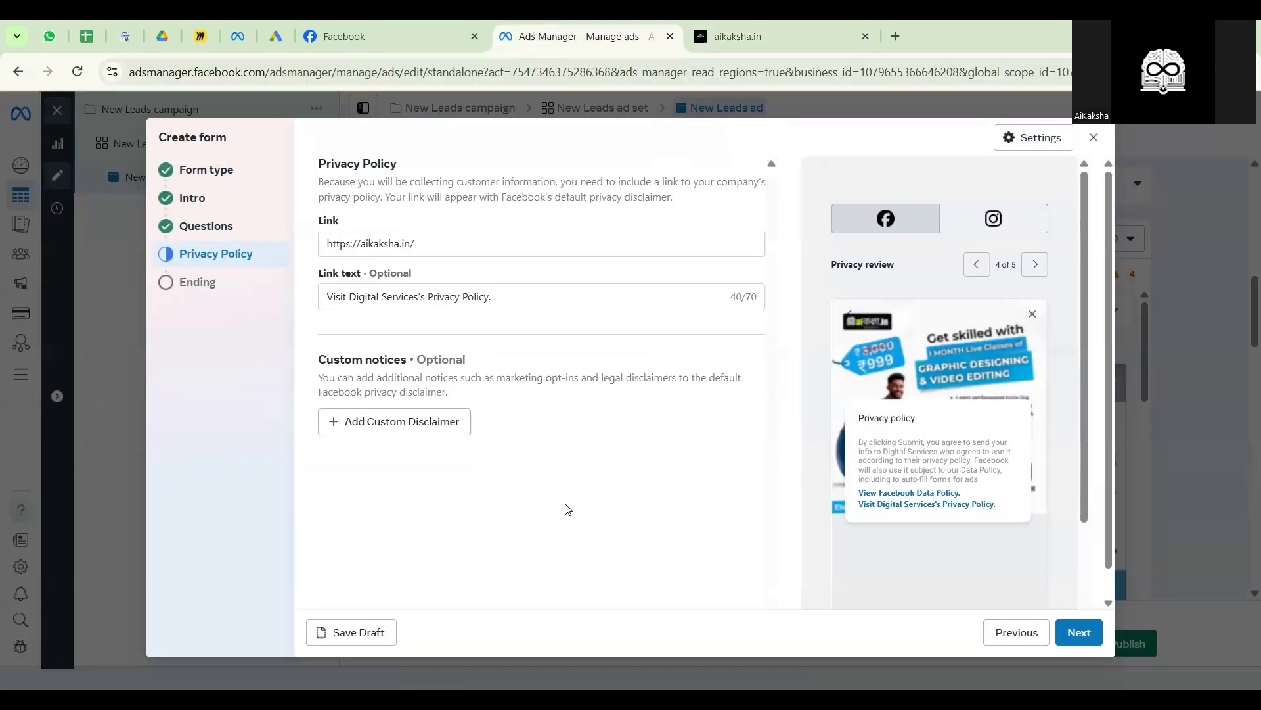
left_click_drag(432, 244, 248, 270)
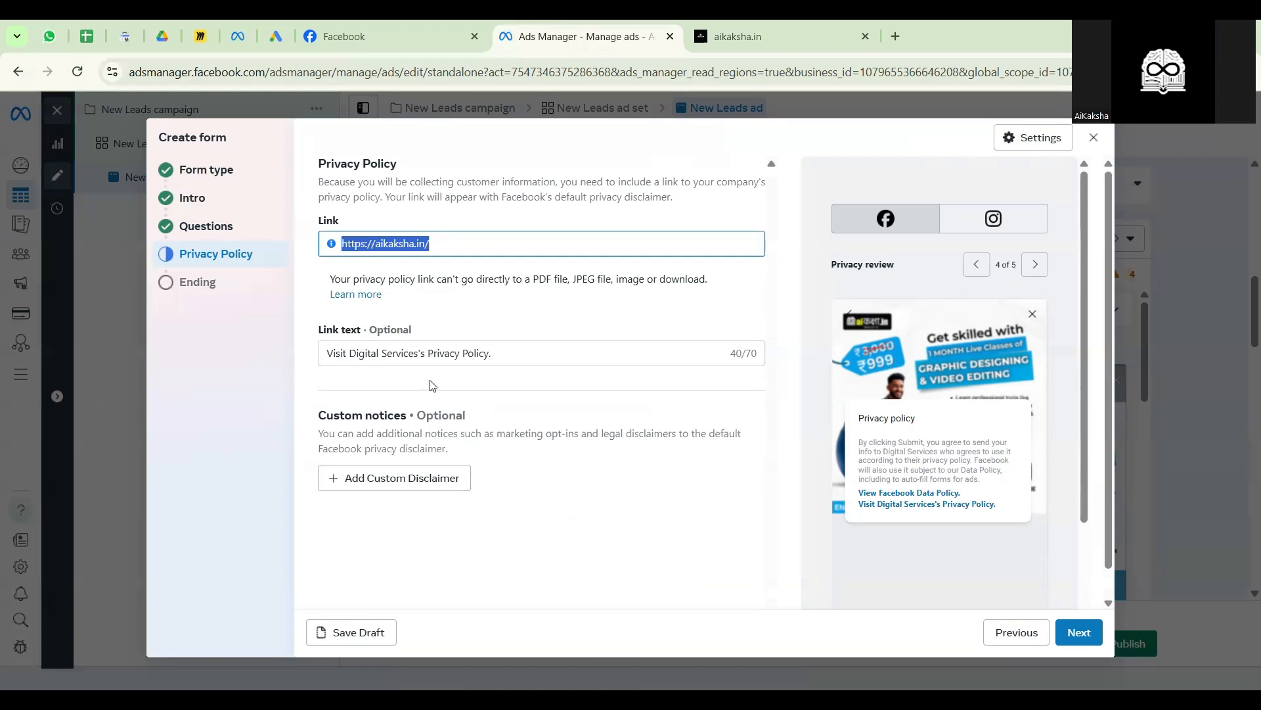
left_click(532, 527)
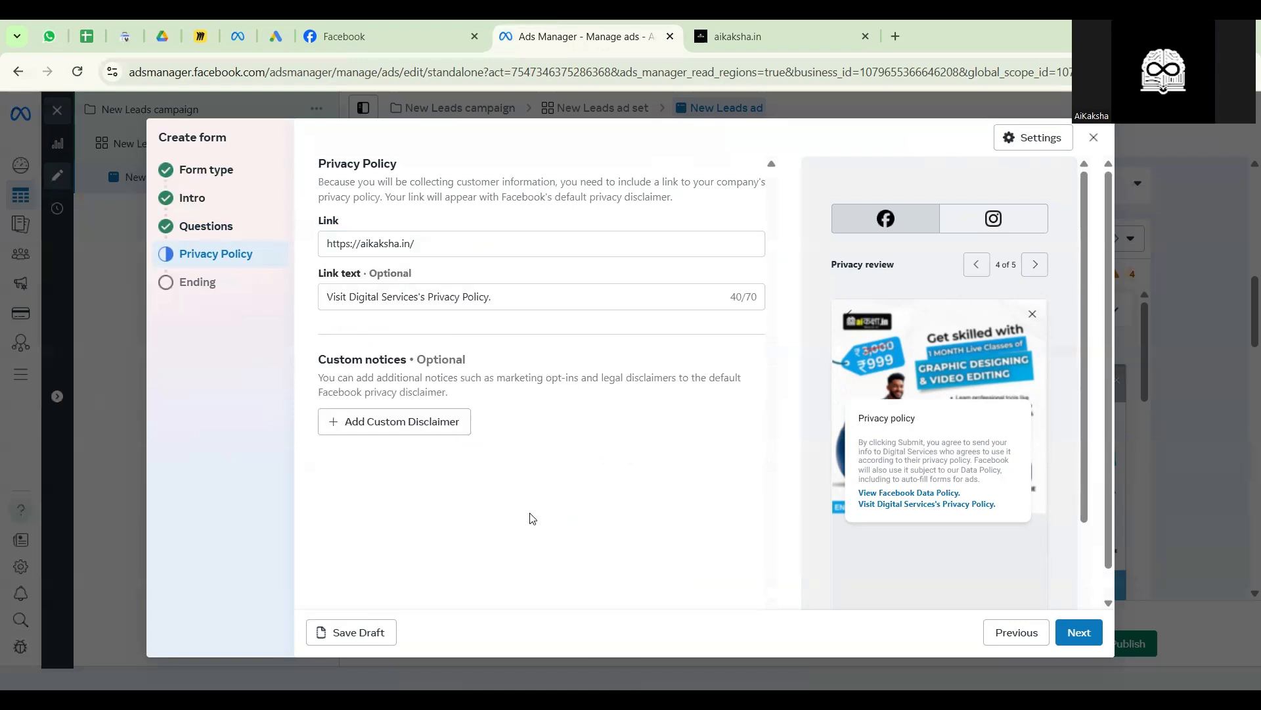
- Proceed to the form's ending and examine the headline and description of the message for leads in the preview
left_click(1080, 632)
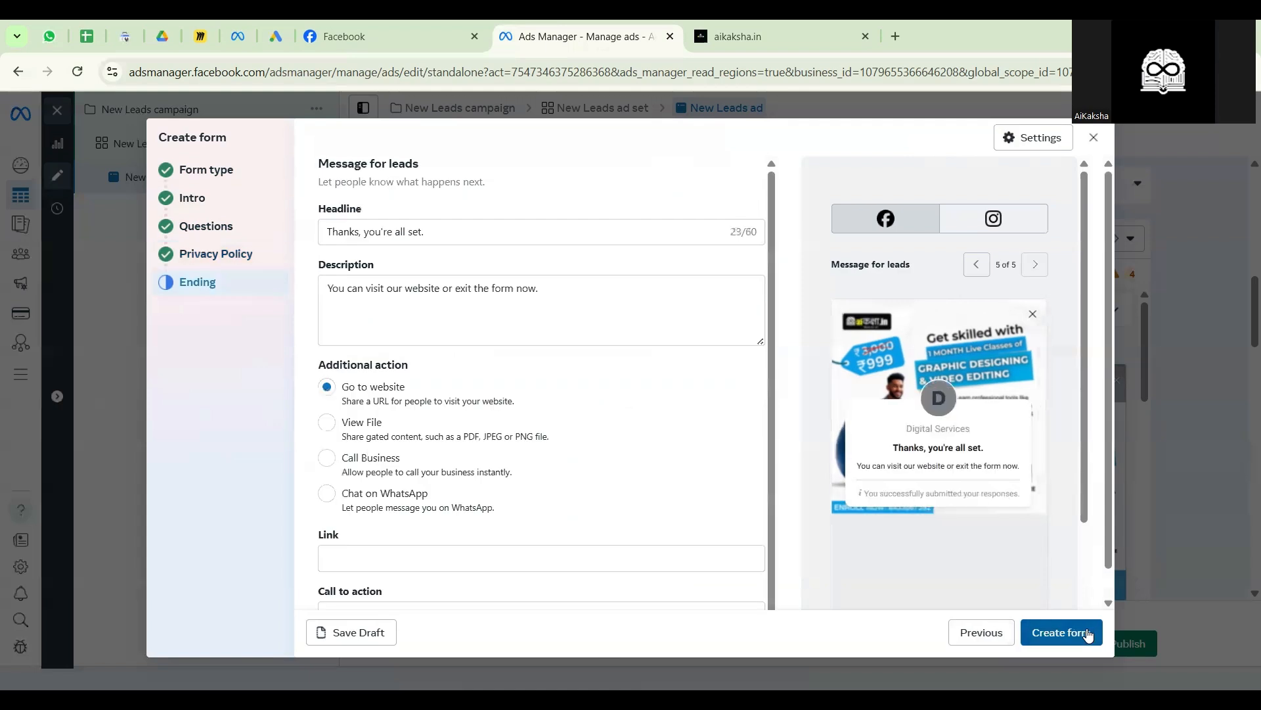
left_click(467, 237)
key("ctrl+a")
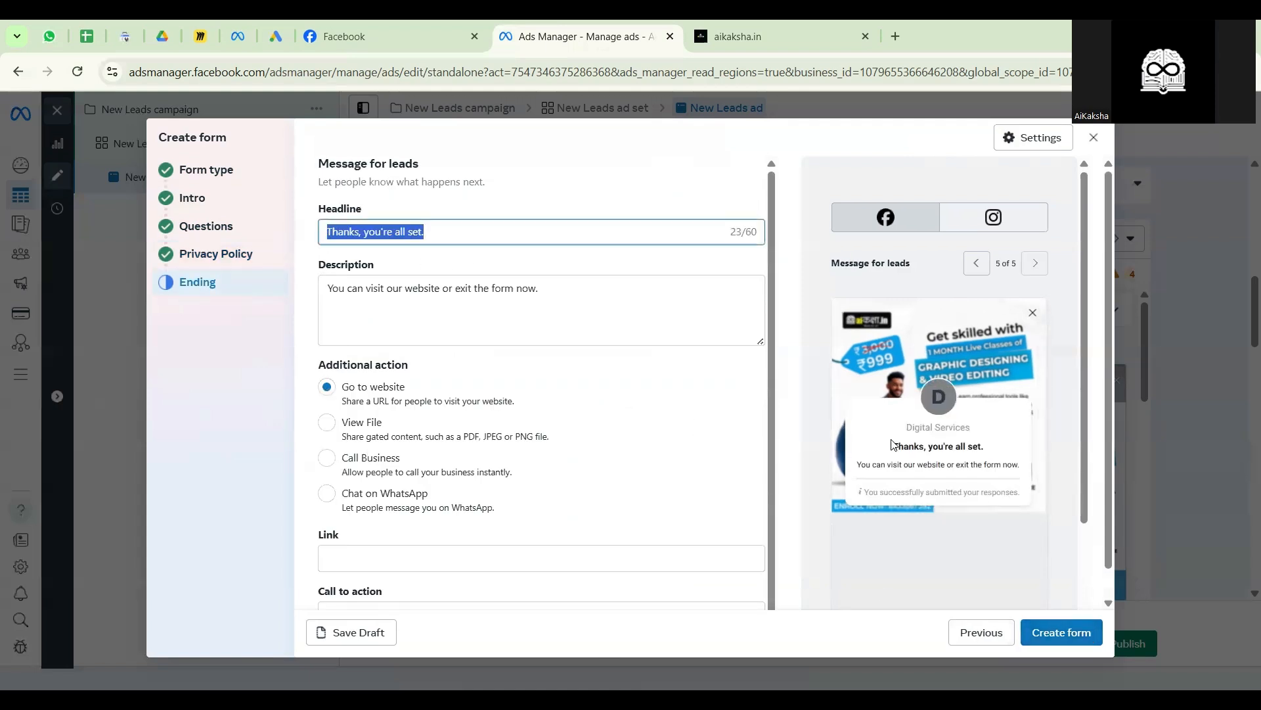
scroll(893, 445, "down", 2)
left_click_drag(524, 284, 345, 291)
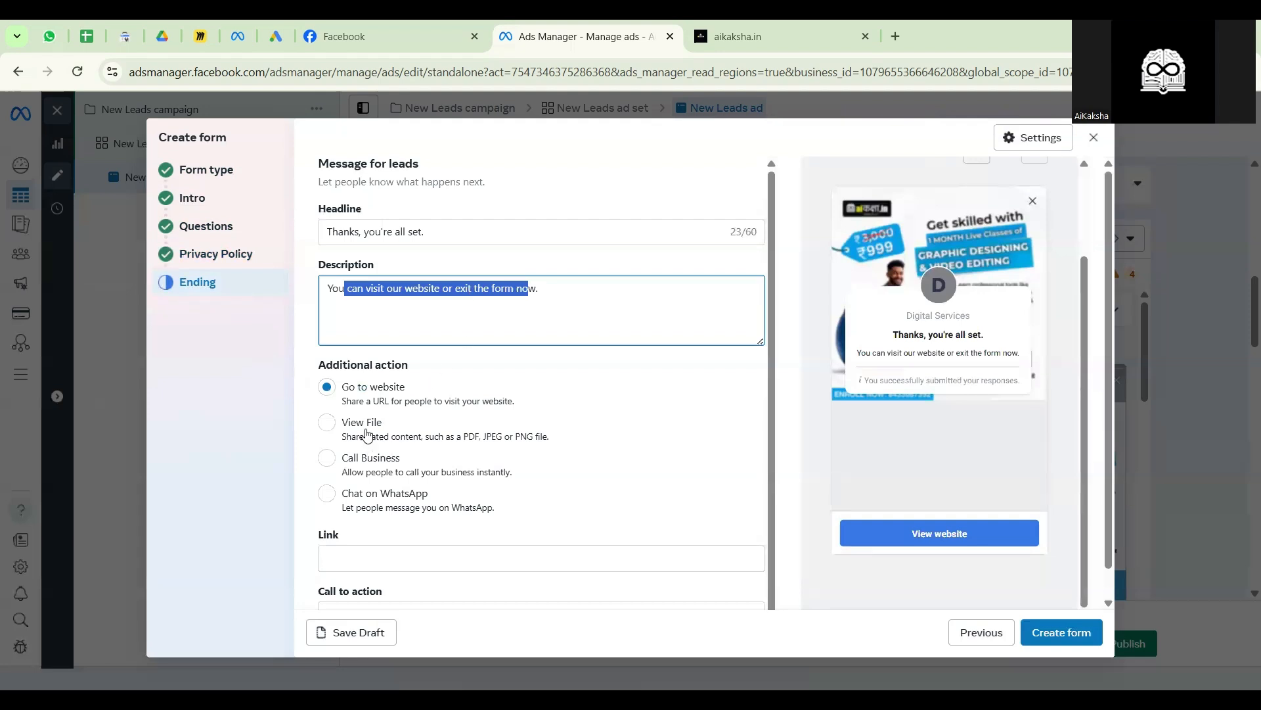
scroll(366, 413, "down", 1)
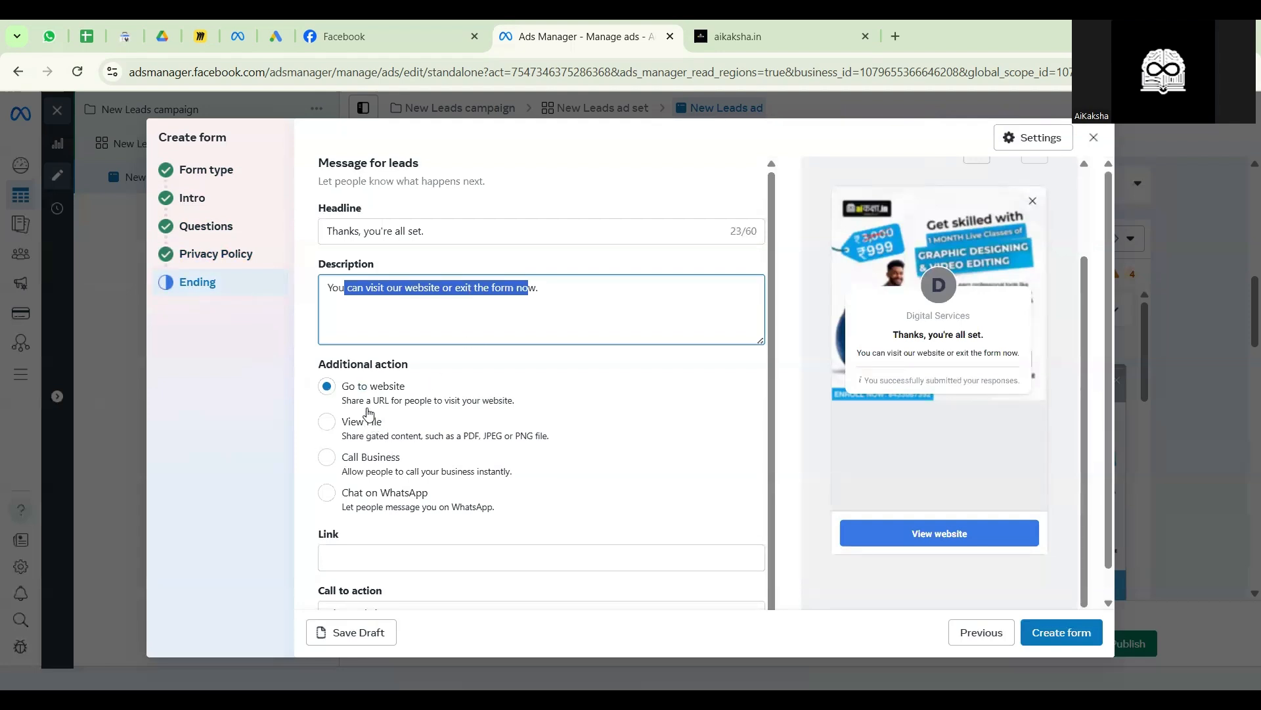
left_click(326, 459)
left_click(369, 526)
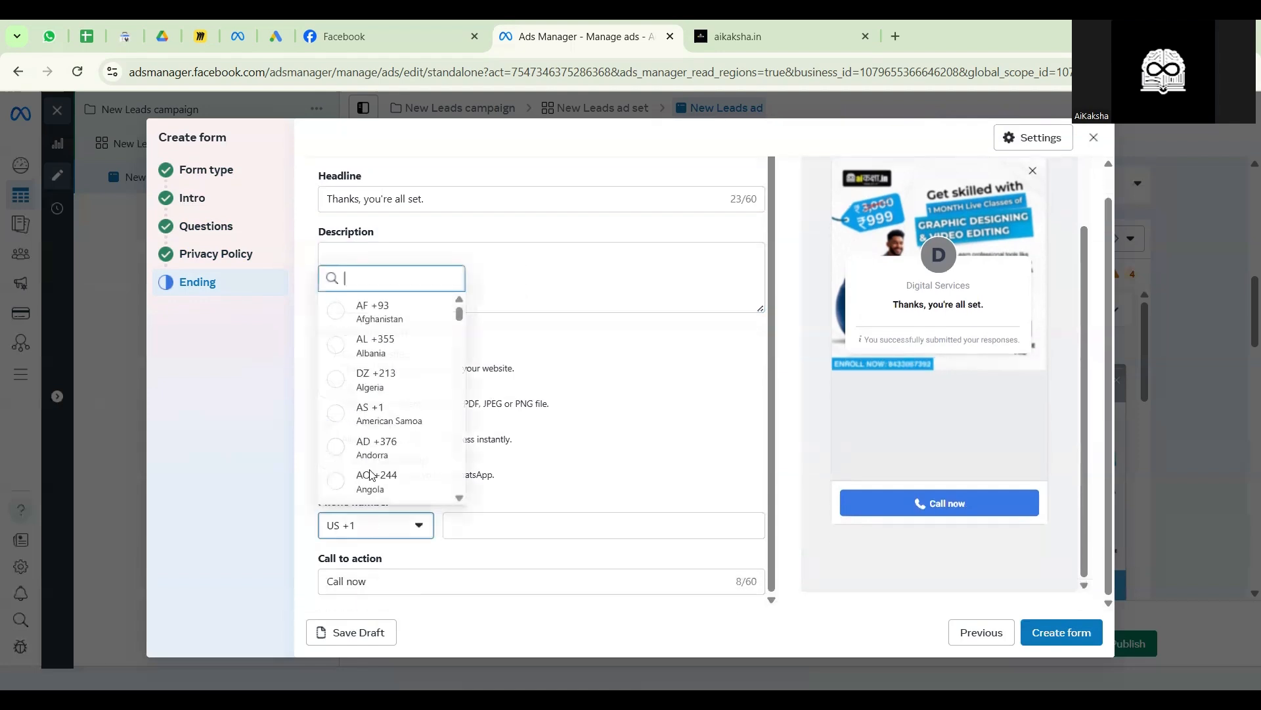
left_click(303, 340)
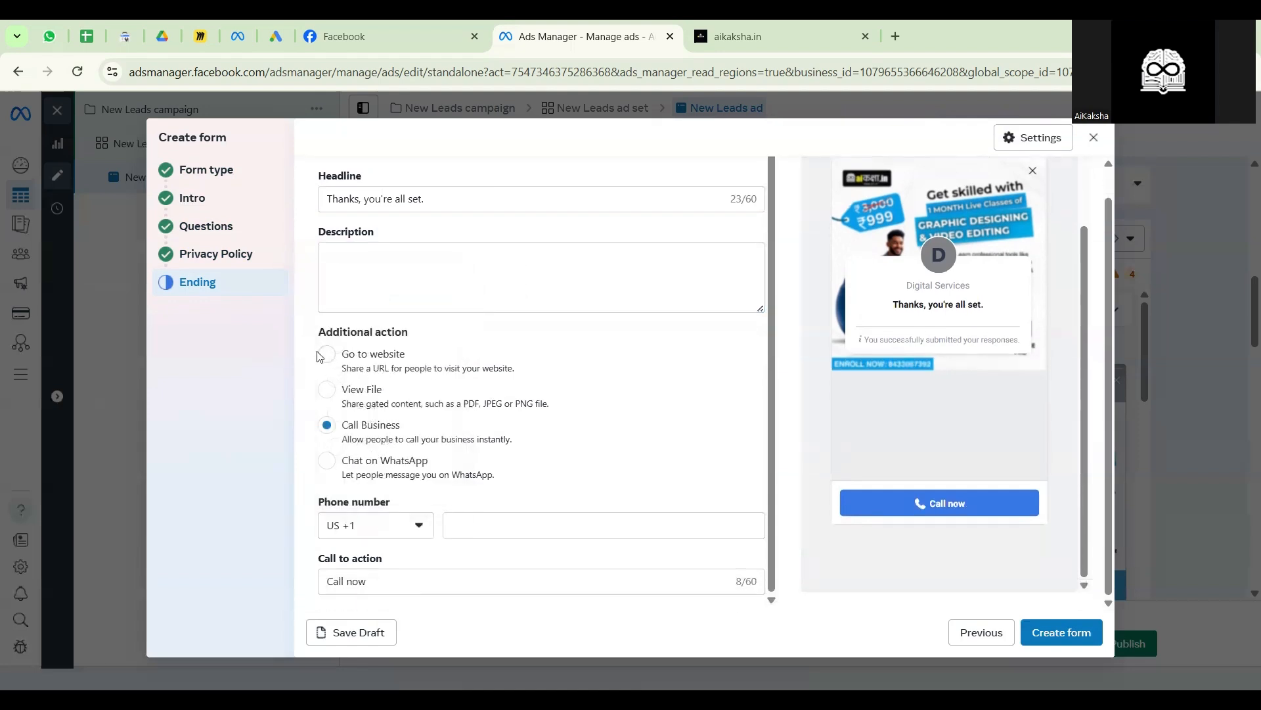
left_click(326, 355)
left_click(369, 525)
type("https://aikaksha.in/")
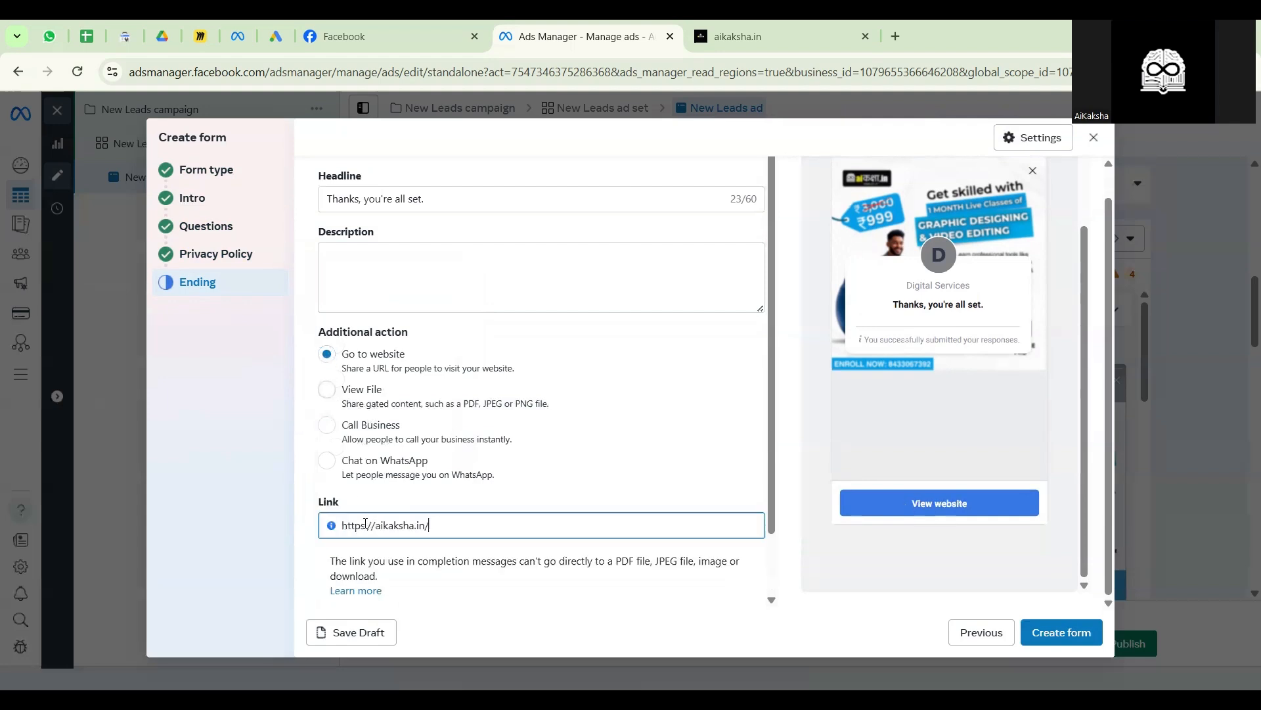
left_click(307, 467)
- Set the ending message's description to "we'll call you shortly" and create the form
left_click(1055, 632)
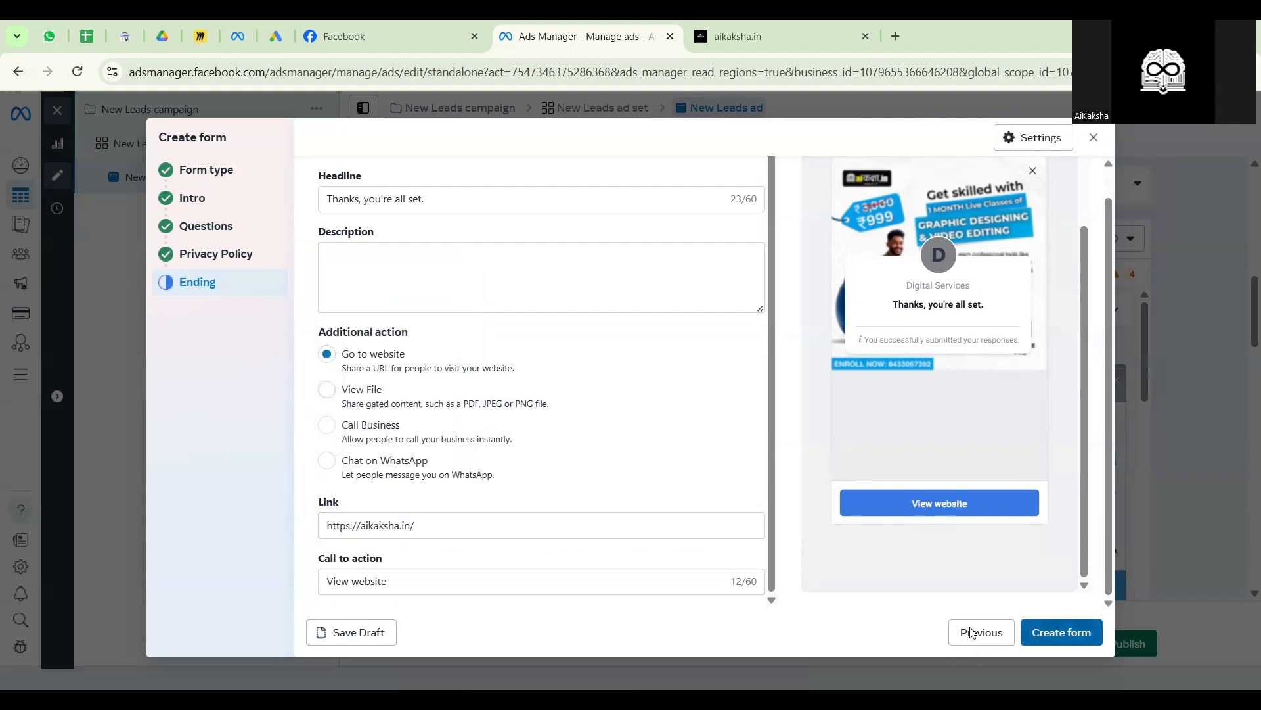
left_click(323, 254)
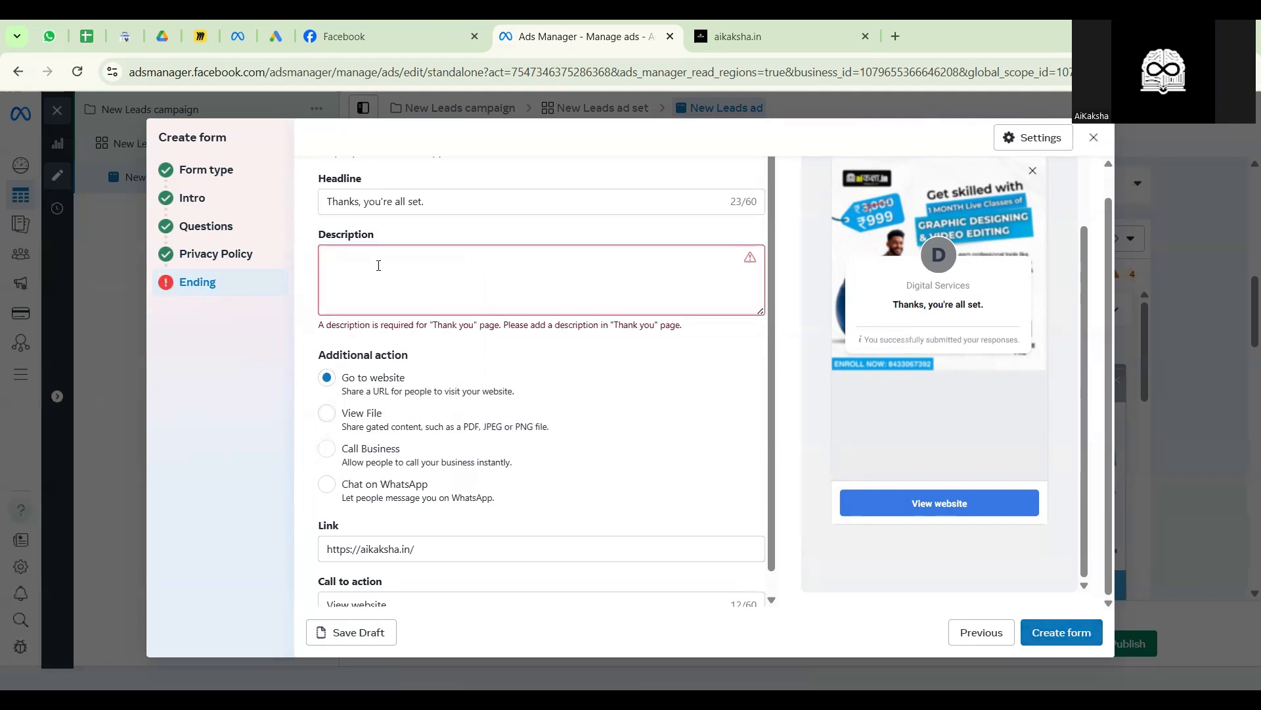
type("w")
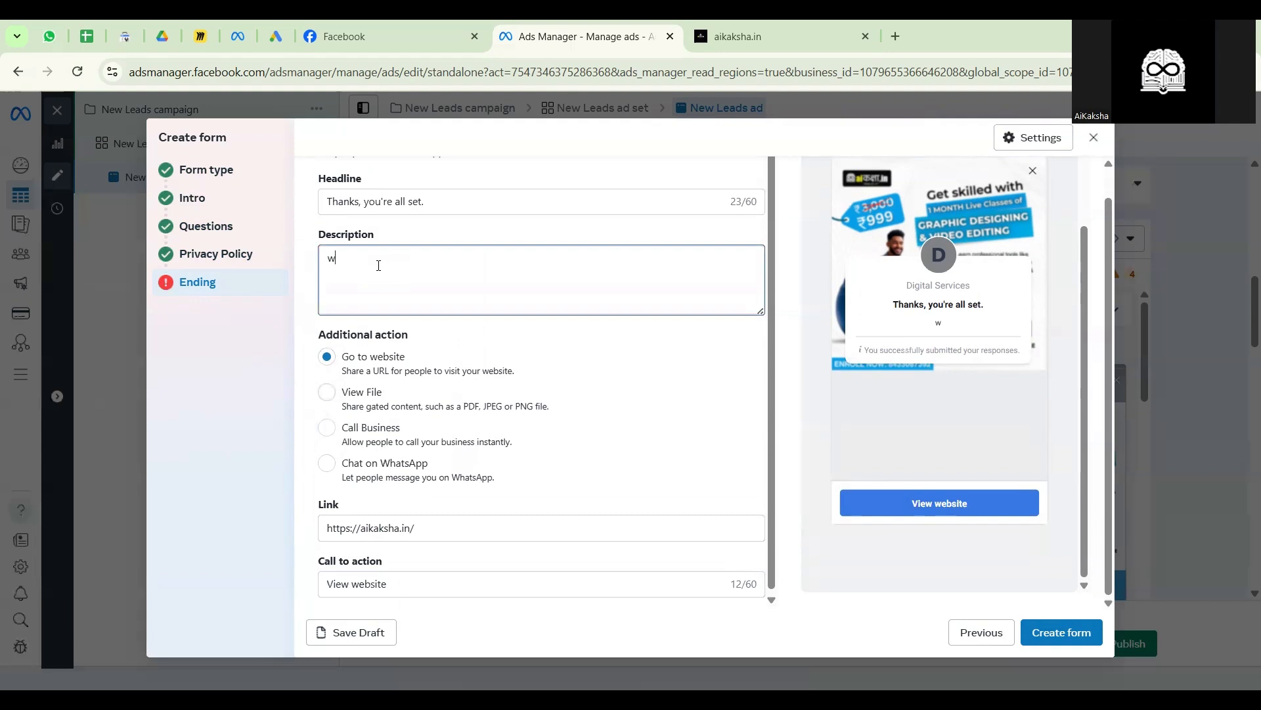
type("e'll call you shortly")
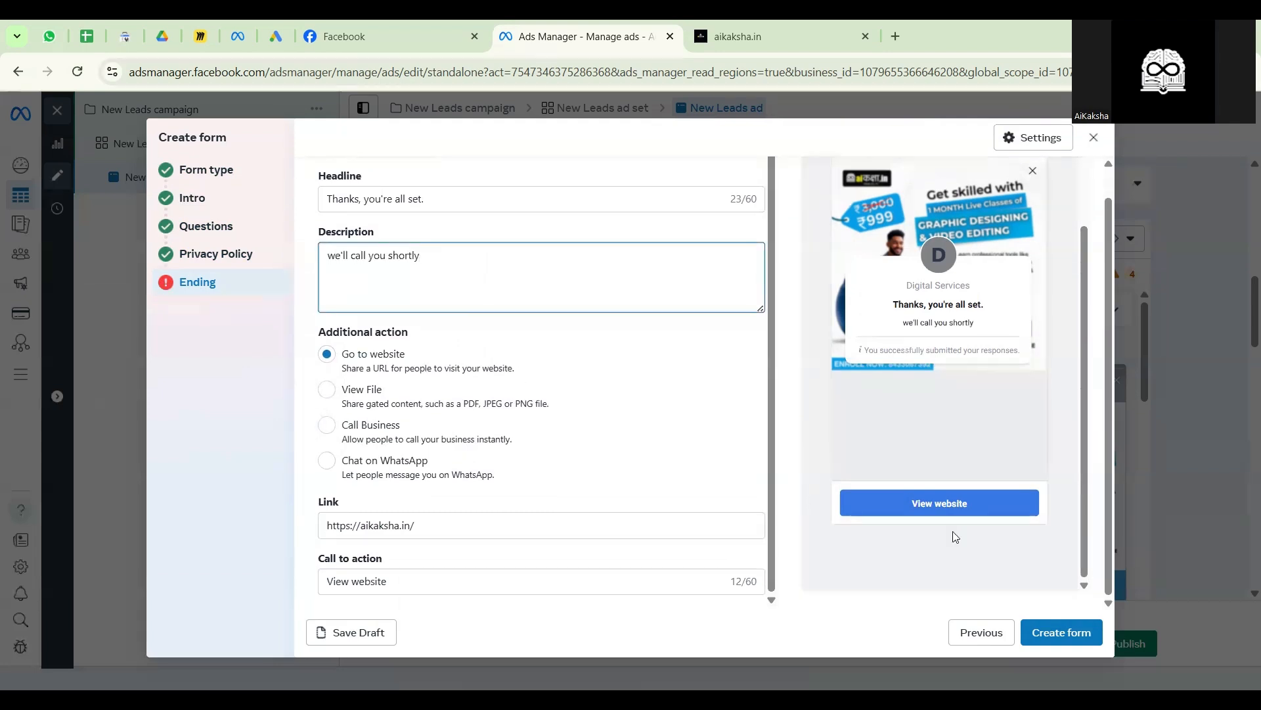
left_click(1051, 624)
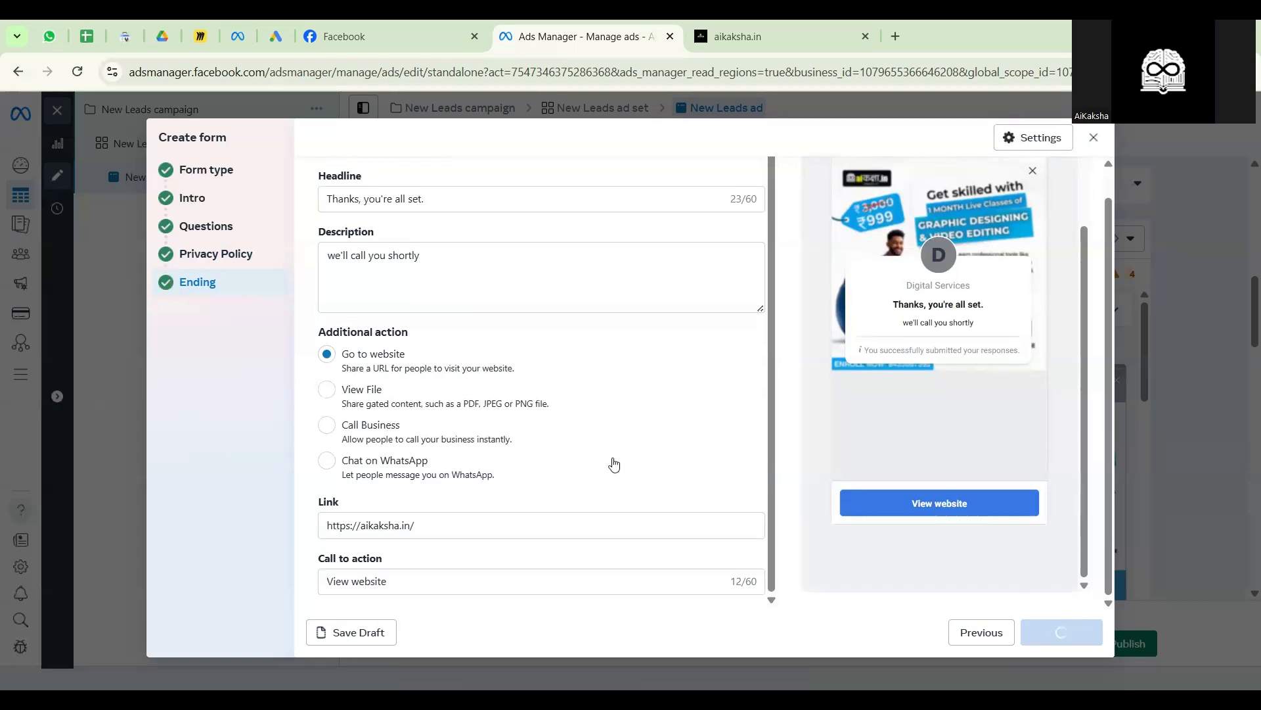
- Review the settings of the New Leads ad and its previews across the placements
scroll(612, 456, "down", 3)
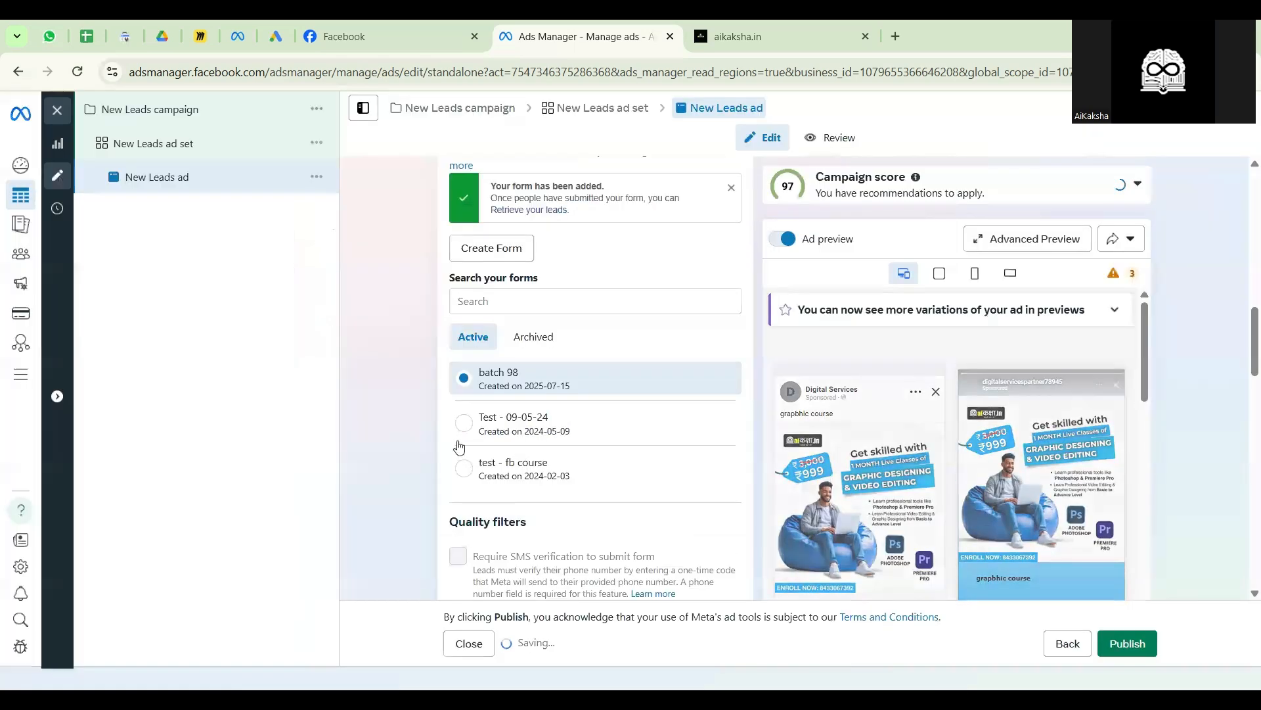
scroll(427, 394, "down", 15)
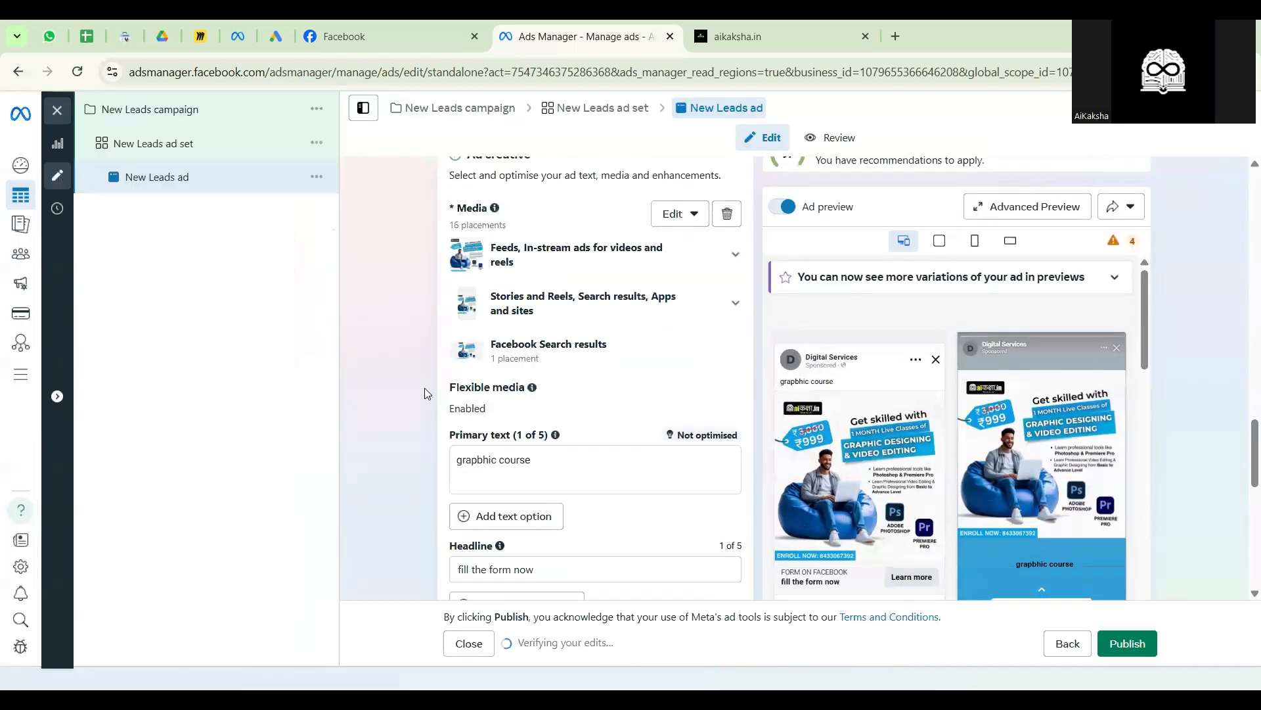
scroll(425, 393, "down", 2)
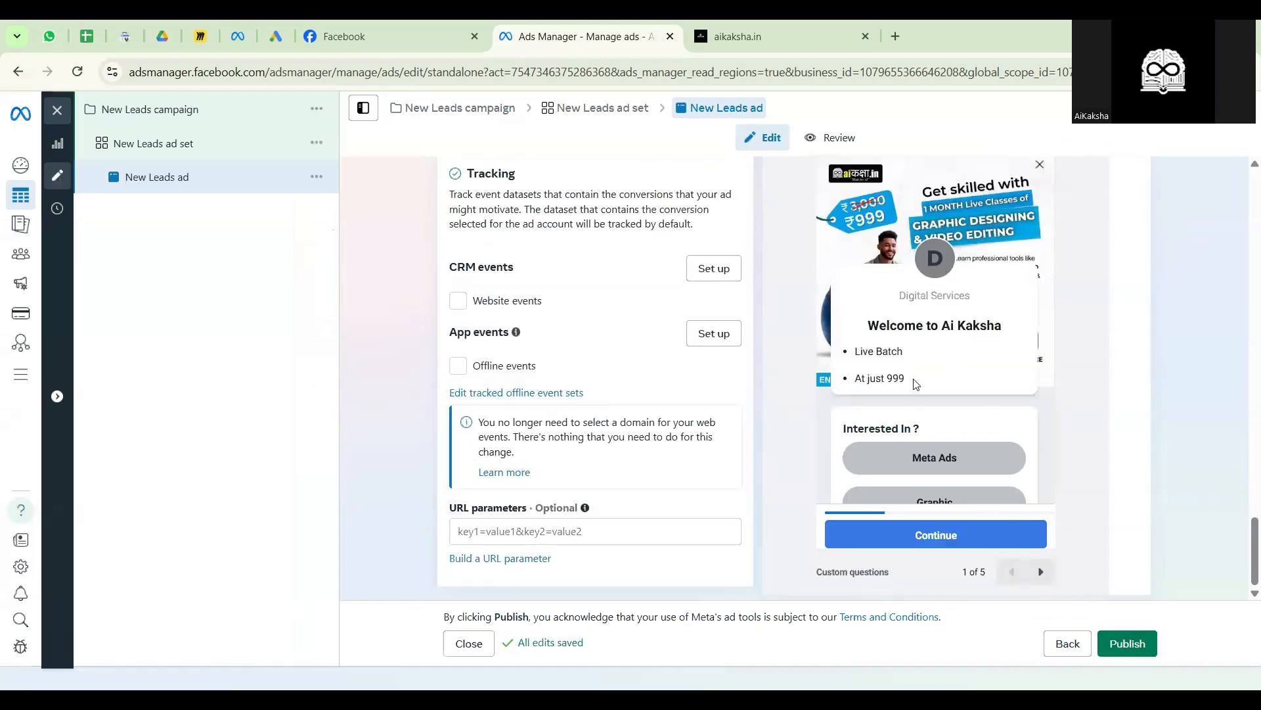
scroll(914, 337, "up", 10)
scroll(912, 343, "down", 5)
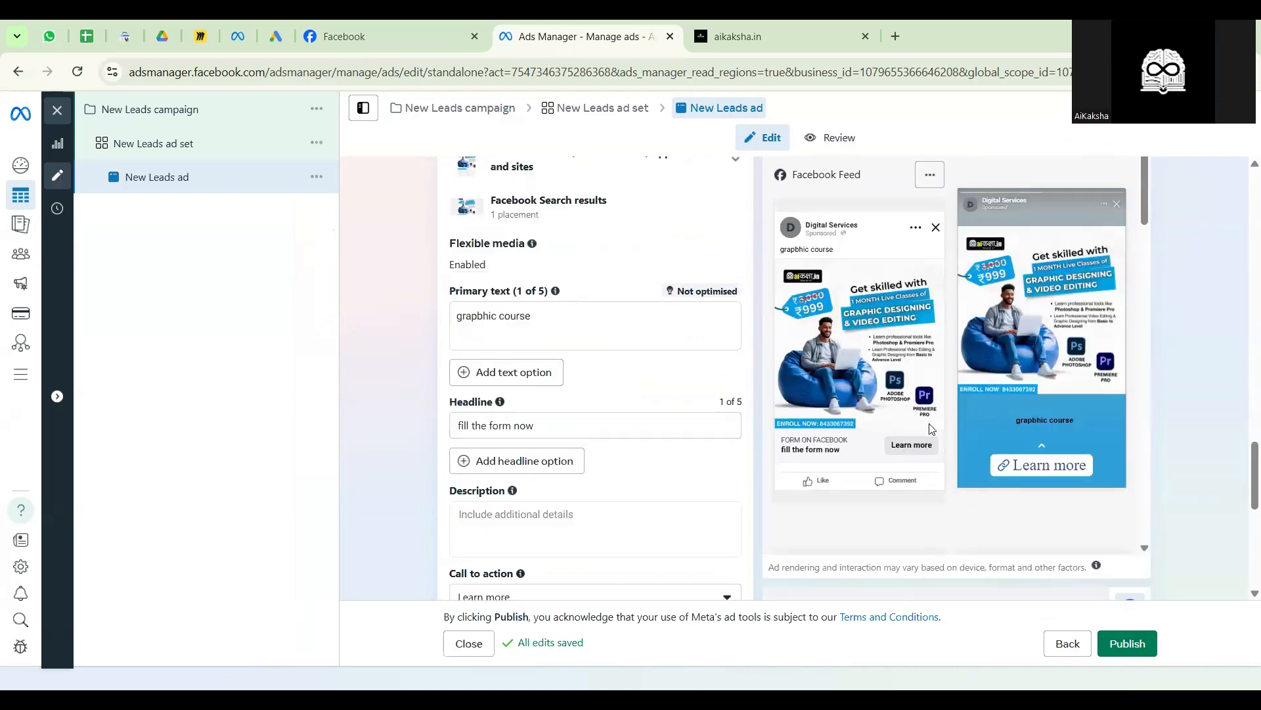
scroll(894, 420, "down", 5)
scroll(843, 429, "down", 10)
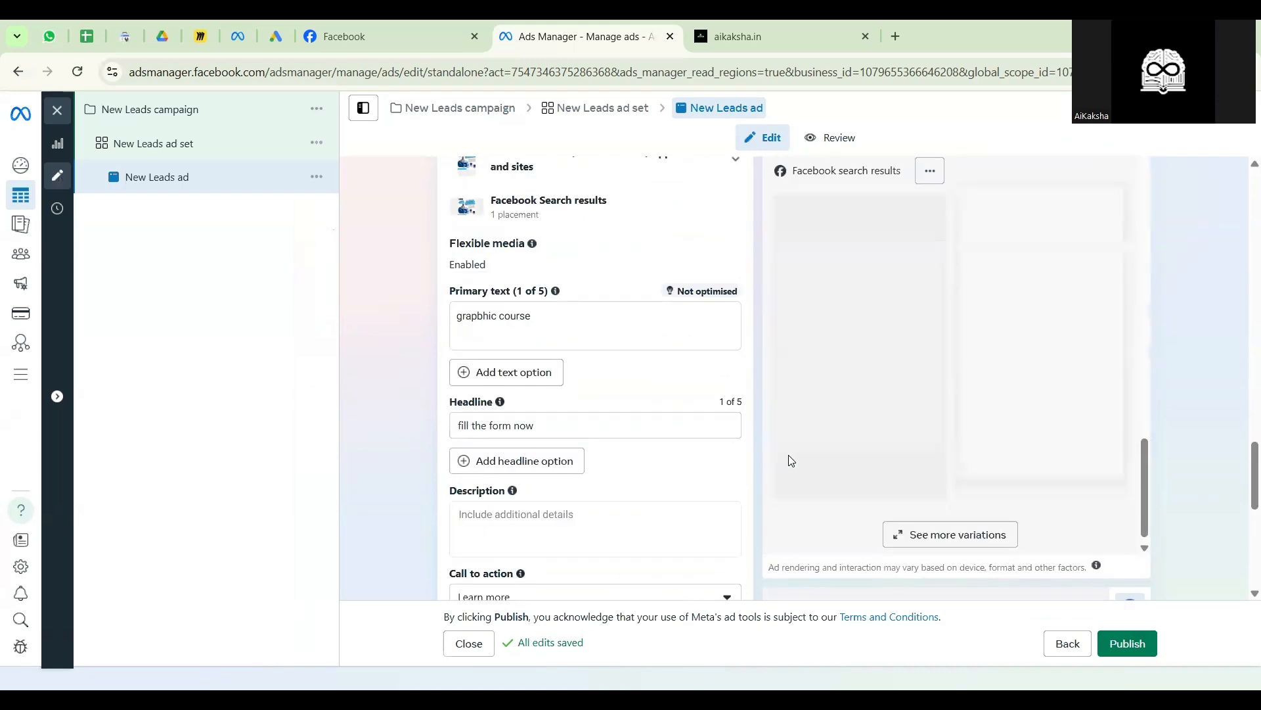
- Review every page of the instant form preview, from the custom questions to the message for leads
scroll(920, 380, "down", 2)
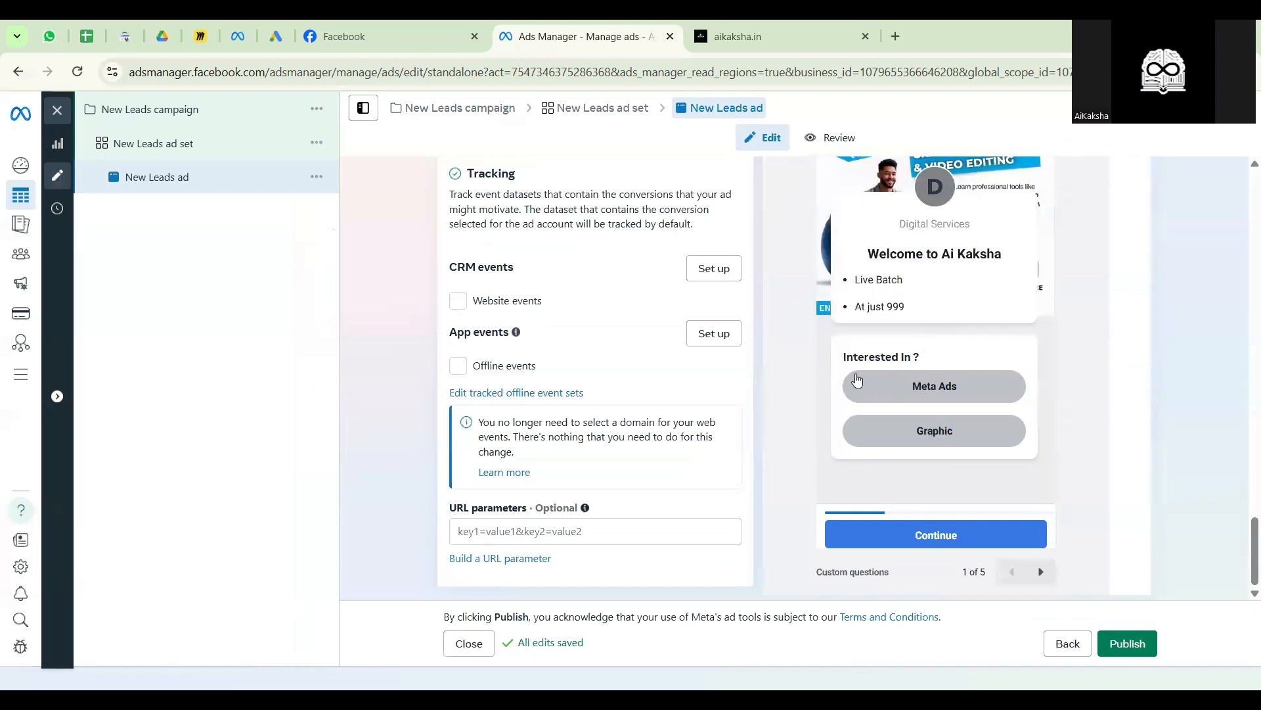
left_click_drag(966, 254, 923, 253)
left_click(1041, 571)
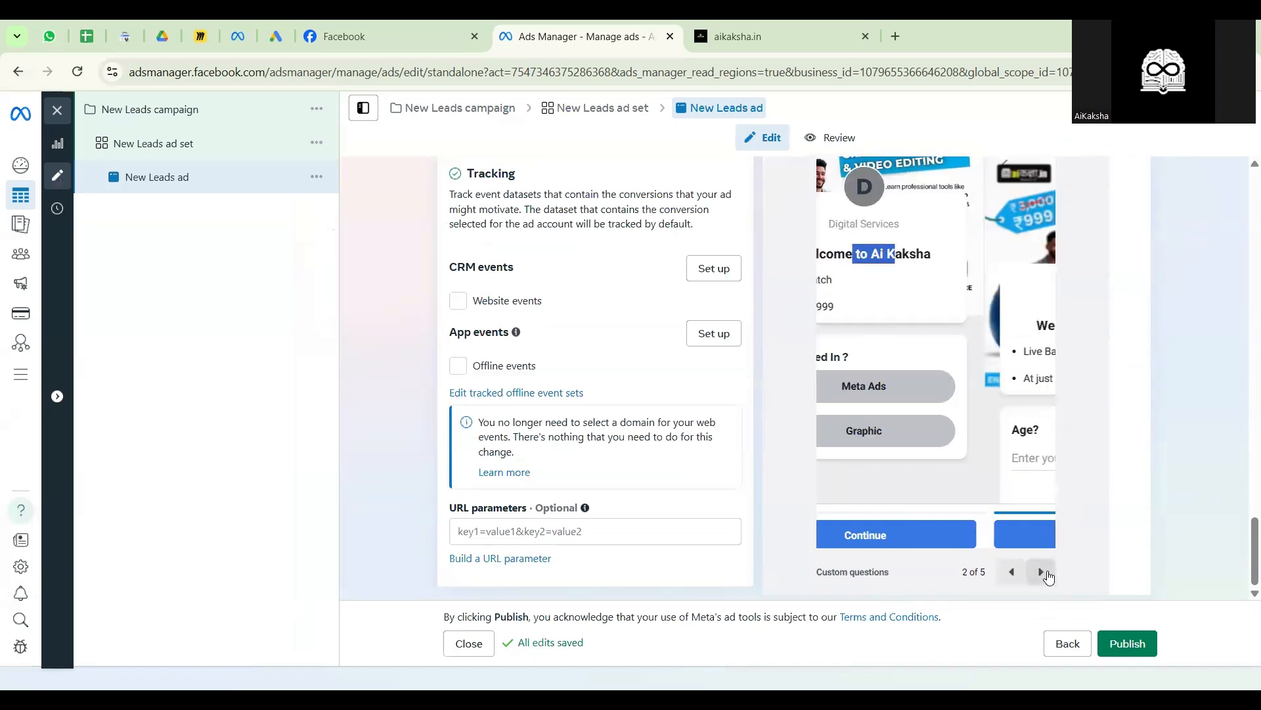
left_click(1040, 571)
left_click(1041, 571)
left_click(1040, 571)
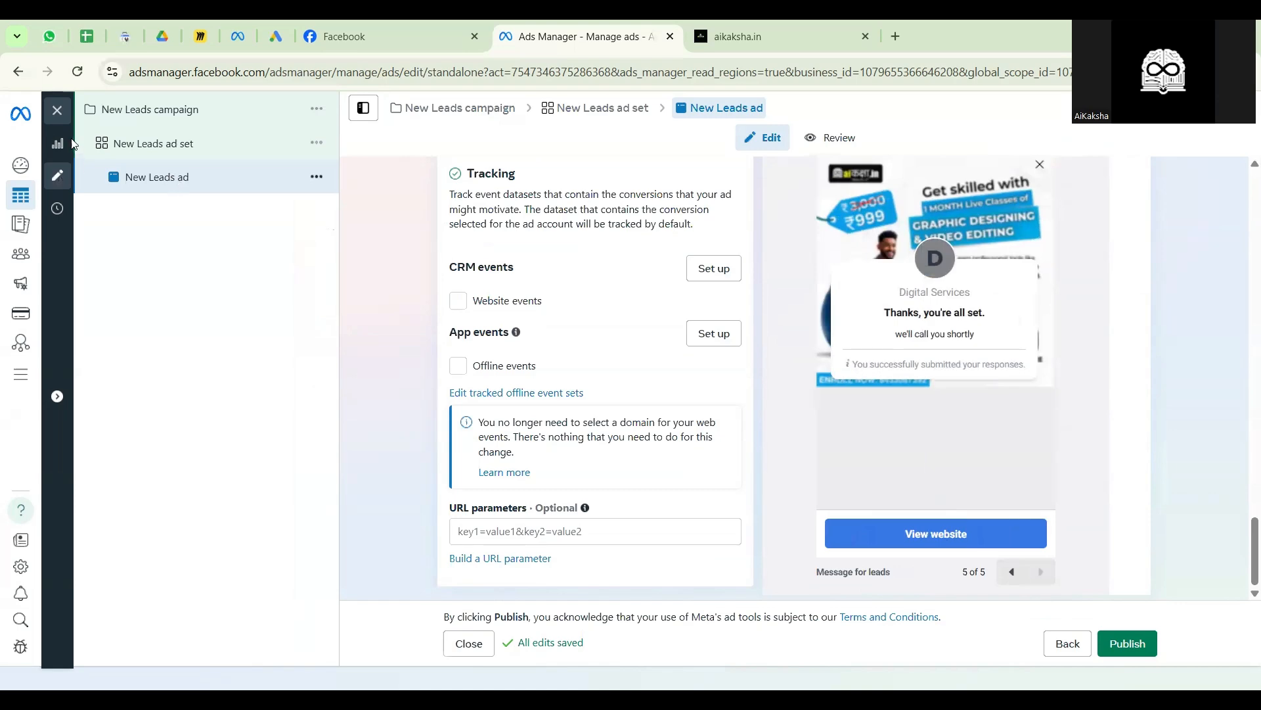
- Close the ad editor without publishing the draft items and dismiss the payment method notice
left_click(57, 111)
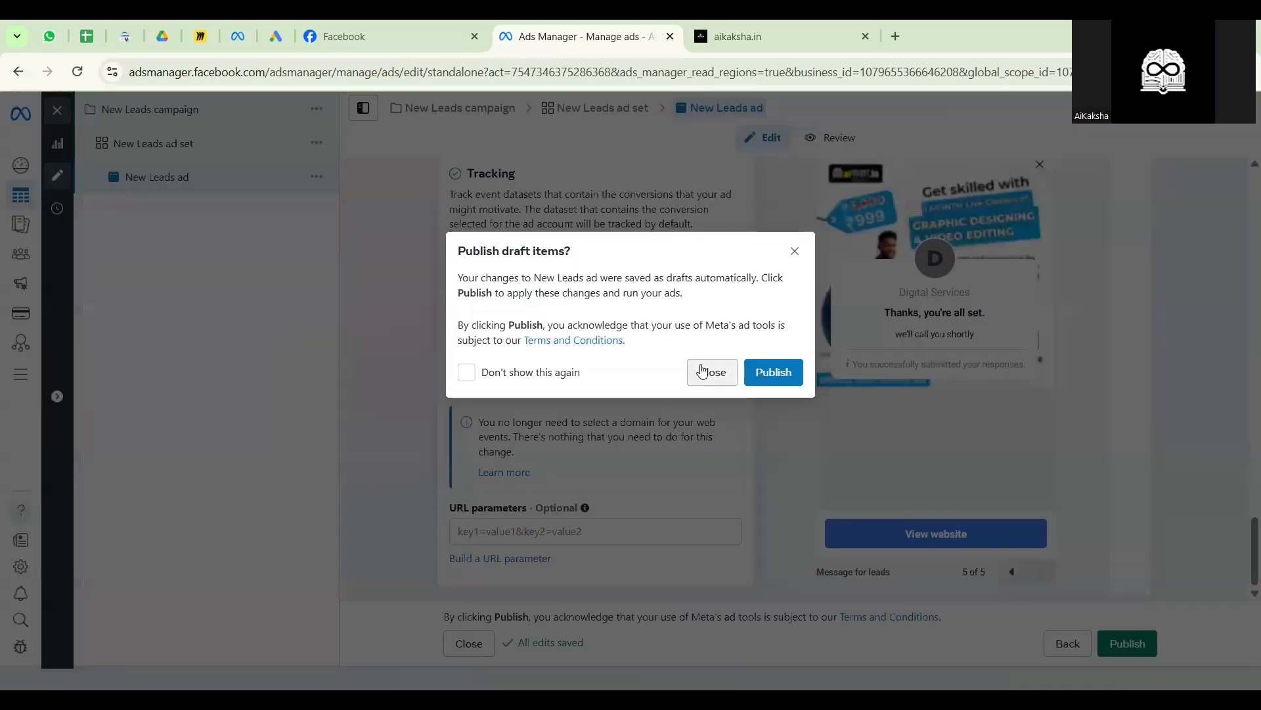
left_click(712, 372)
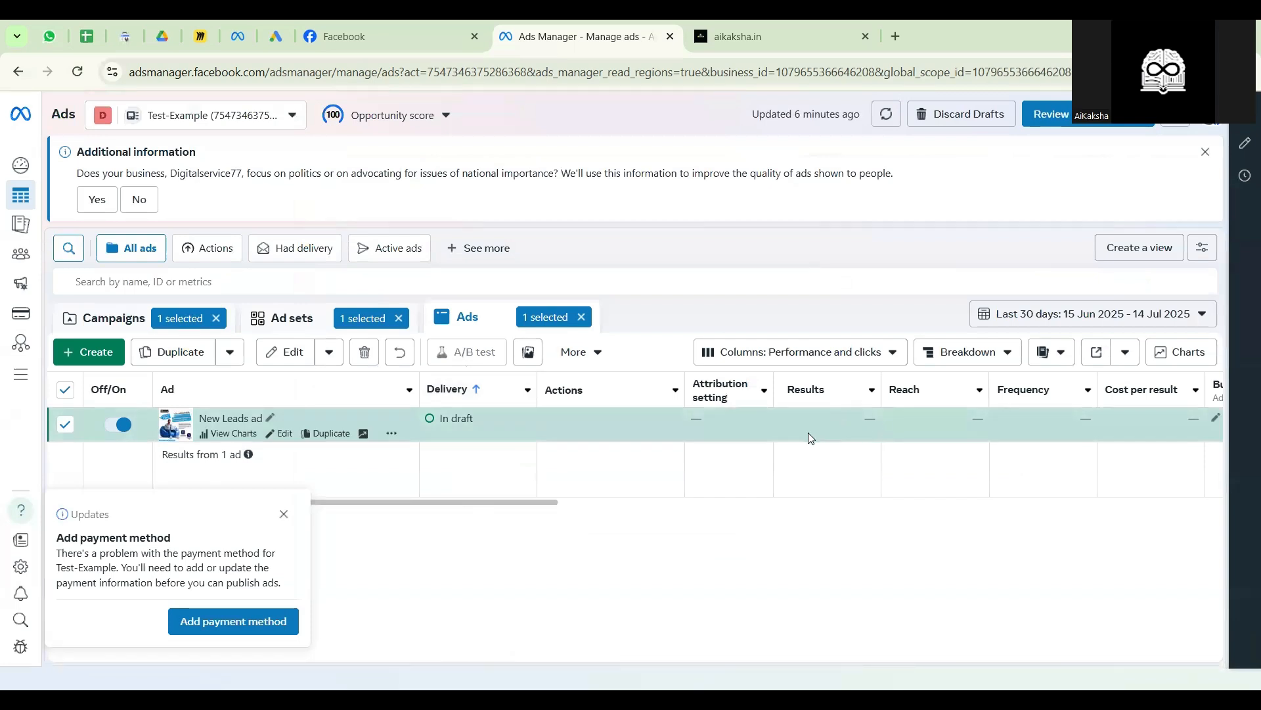
left_click(284, 514)
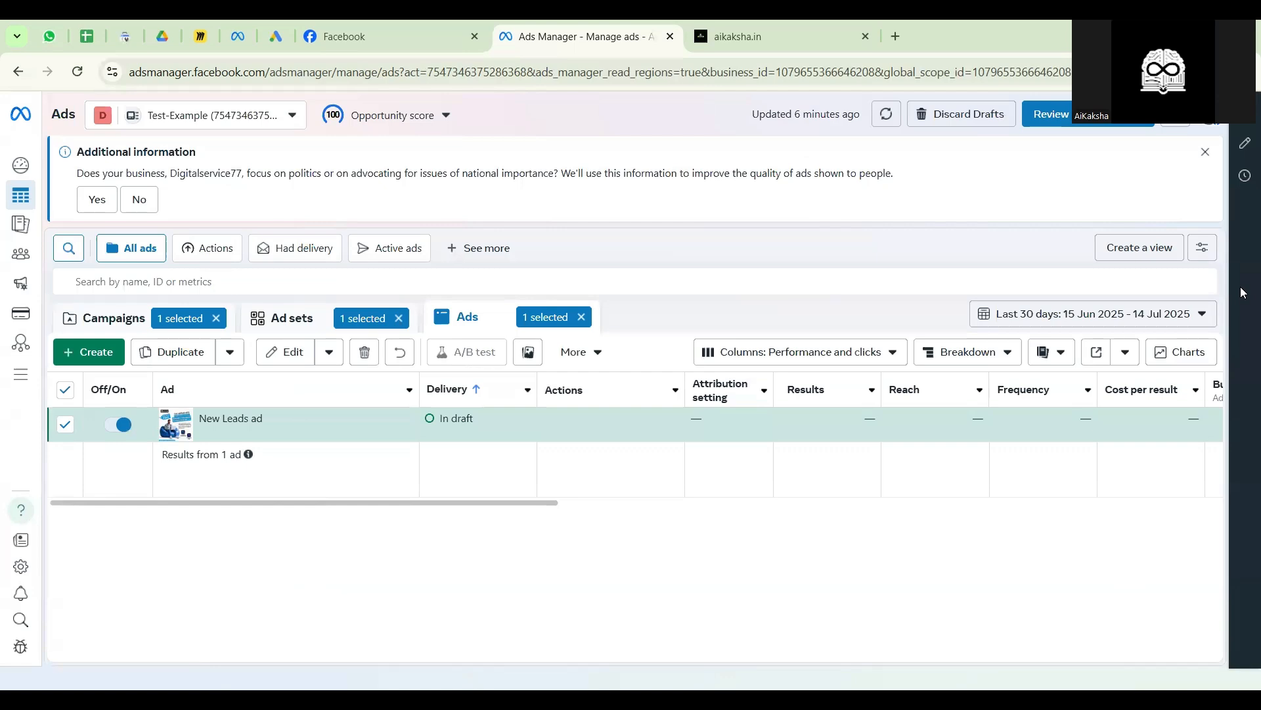